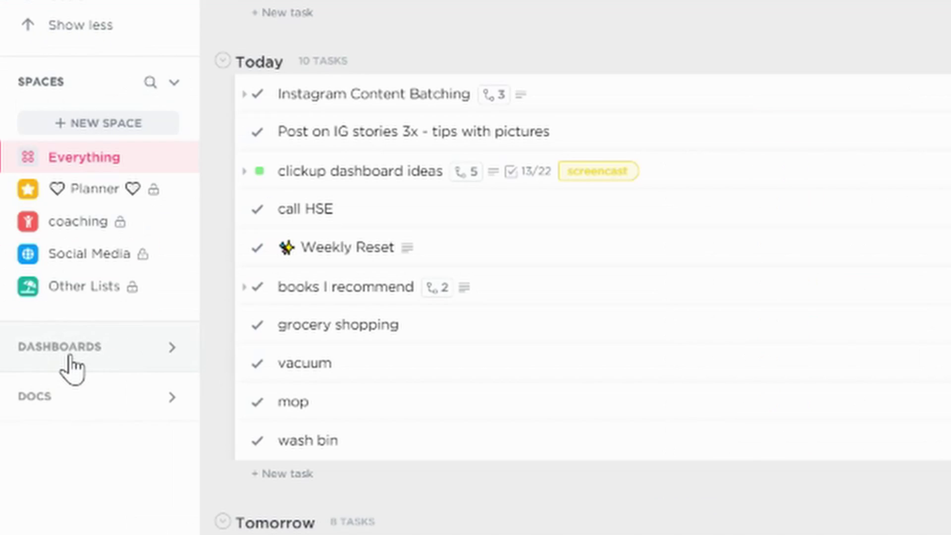
Step: Create a new dashboard under My dashboards and title it 'Morning Routine'
{"action": "left_click", "coordinate": [67, 353]}
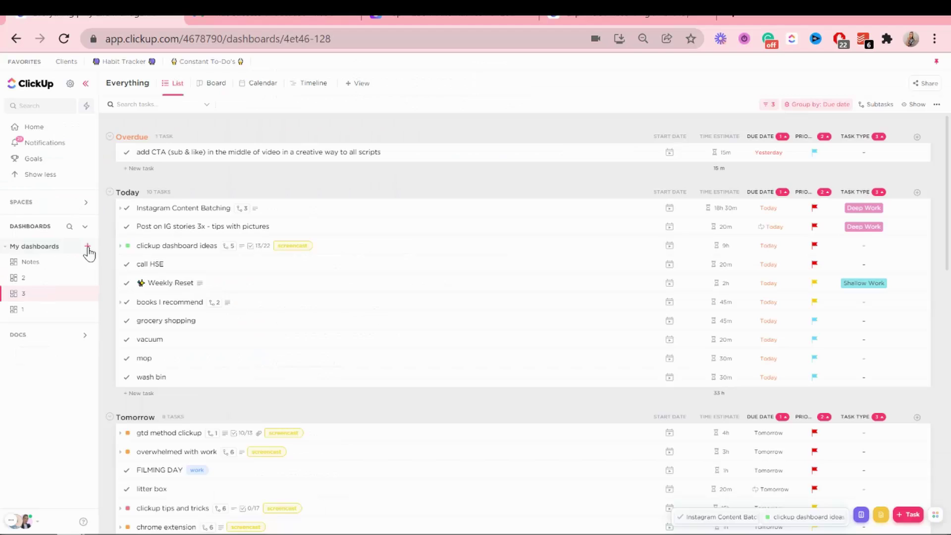
{"action": "left_click", "coordinate": [177, 172]}
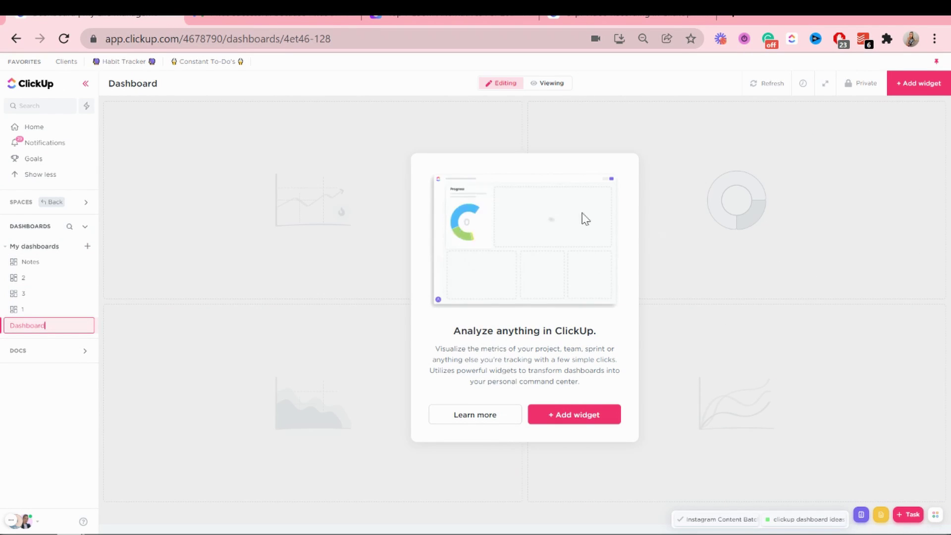
{"action": "double_click", "coordinate": [149, 83]}
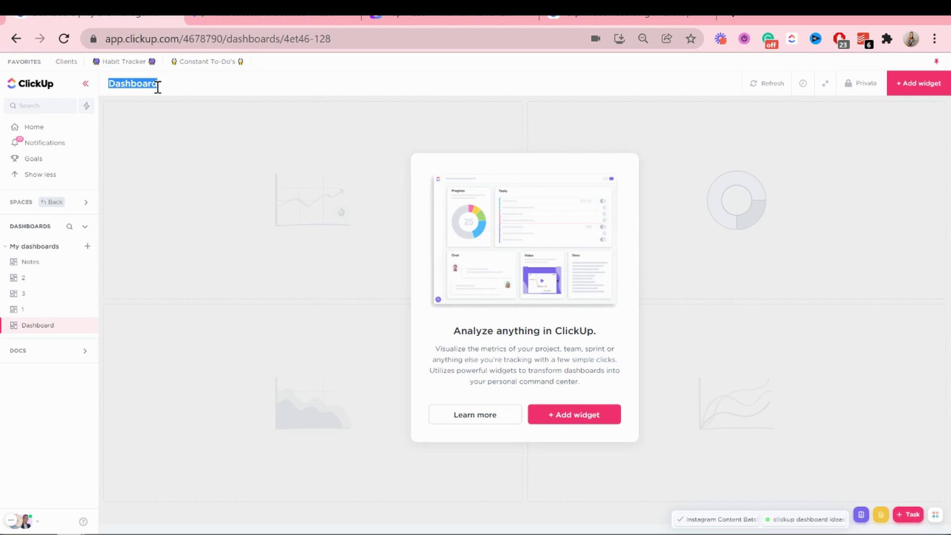
{"action": "type", "text": "Morning"}
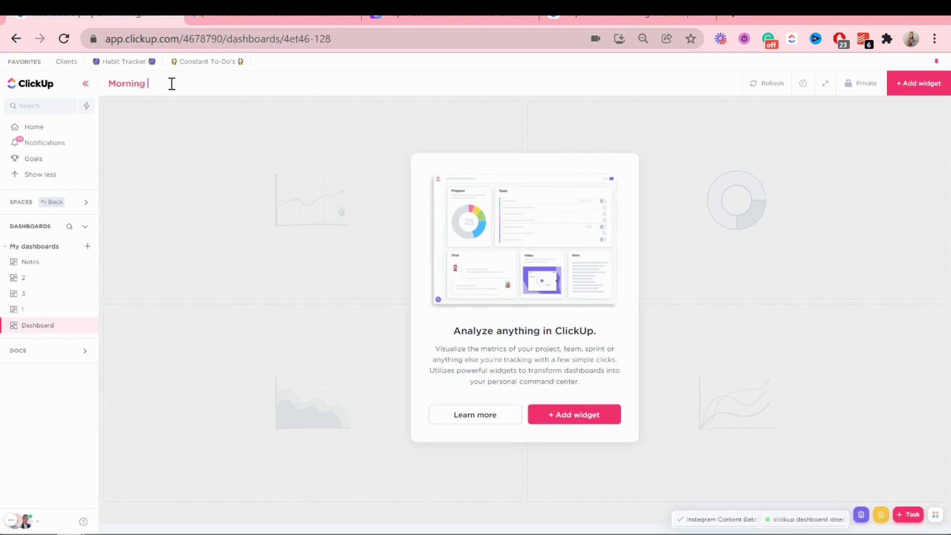
{"action": "type", "text": " Routine"}
Step: Add a Text Block widget named 'Morning Routine' to the dashboard
{"action": "left_click", "coordinate": [588, 422]}
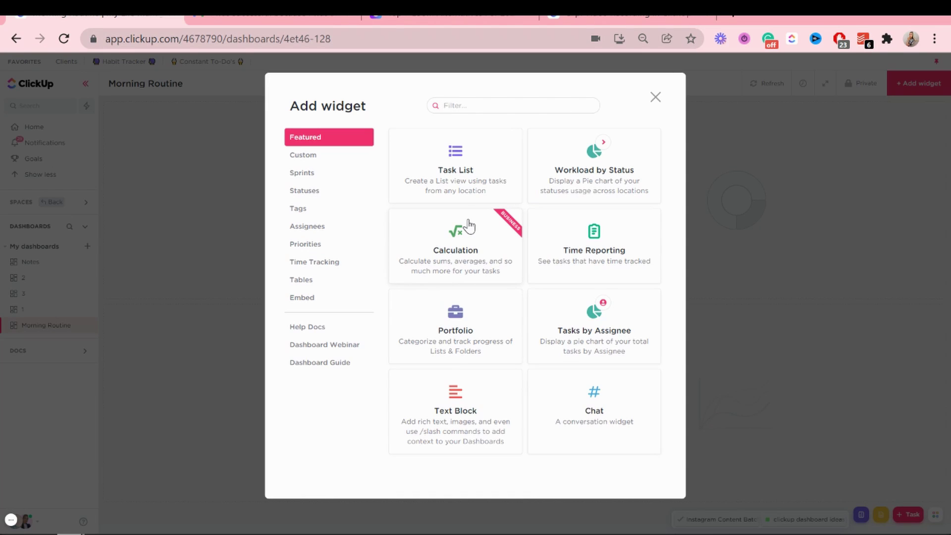
{"action": "left_click", "coordinate": [456, 410]}
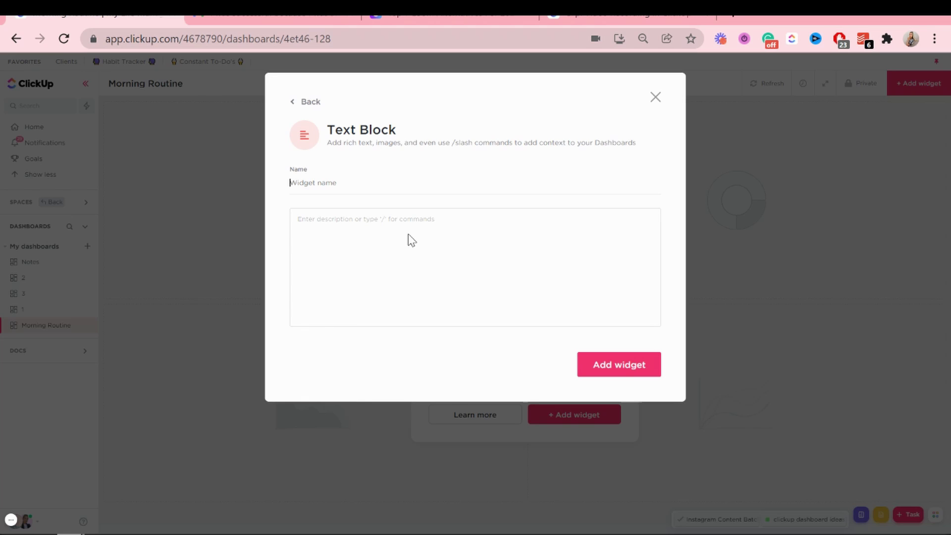
{"action": "type", "text": "Morning Routine"}
{"action": "left_click", "coordinate": [615, 365]}
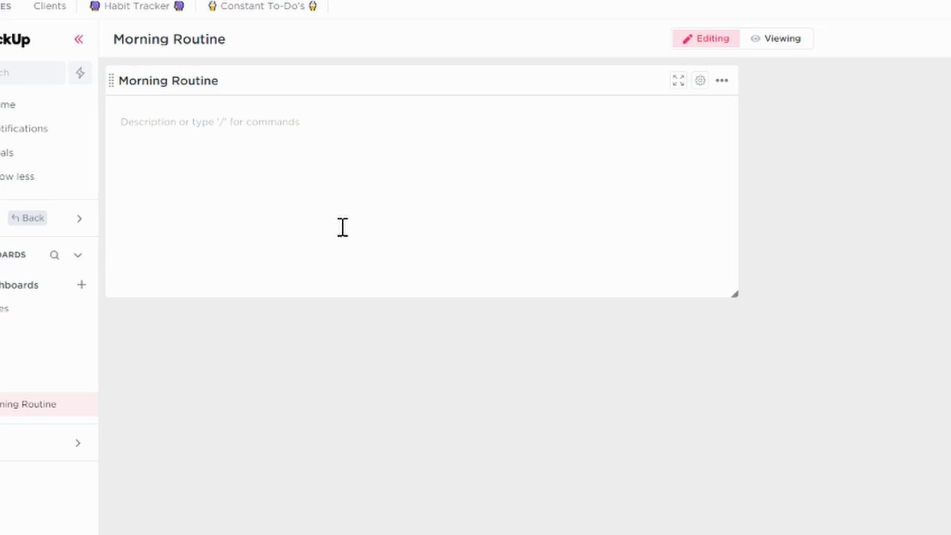
Step: Start a checklist in the block with Stretching, Audible and Skincare Routine
{"action": "type", "text": "/"}
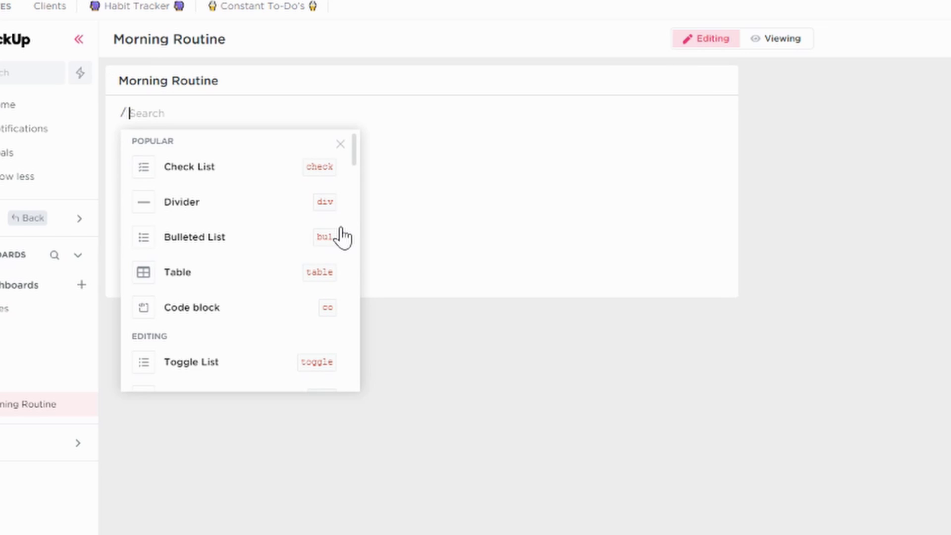
{"action": "left_click", "coordinate": [249, 178]}
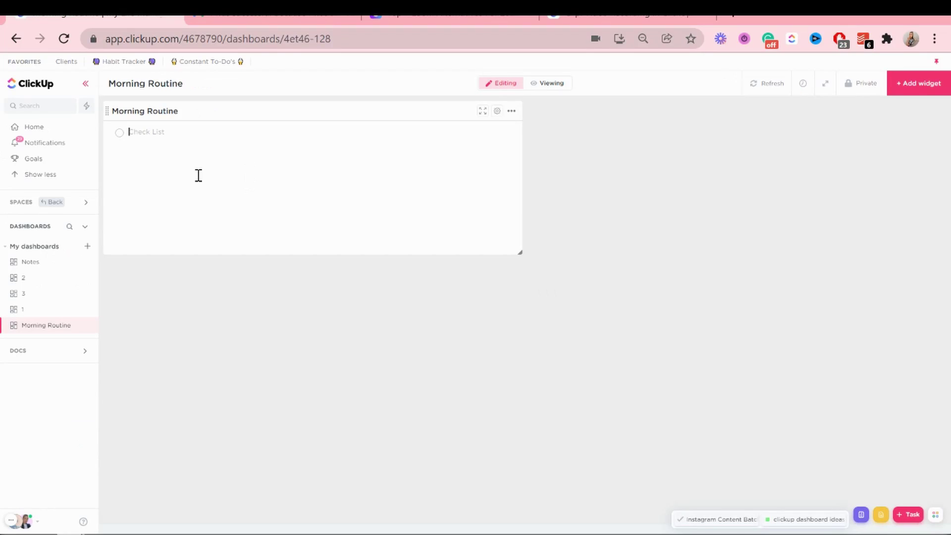
{"action": "type", "text": "Stretching"}
{"action": "key", "text": "Return"}
{"action": "type", "text": "Audible"}
{"action": "key", "text": "Return"}
{"action": "type", "text": "Skincare Ro"}
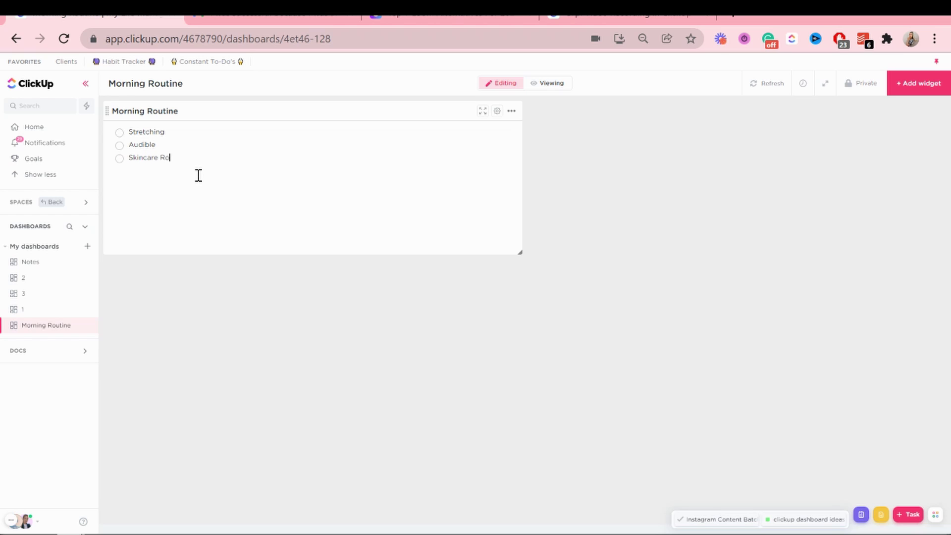
{"action": "type", "text": "utine"}
{"action": "key", "text": "Return"}
Step: Add Take supplements, Breakfast, Journal, Check up on goals and Check up on today's agenda
{"action": "type", "text": "Take supplements"}
{"action": "key", "text": "Return"}
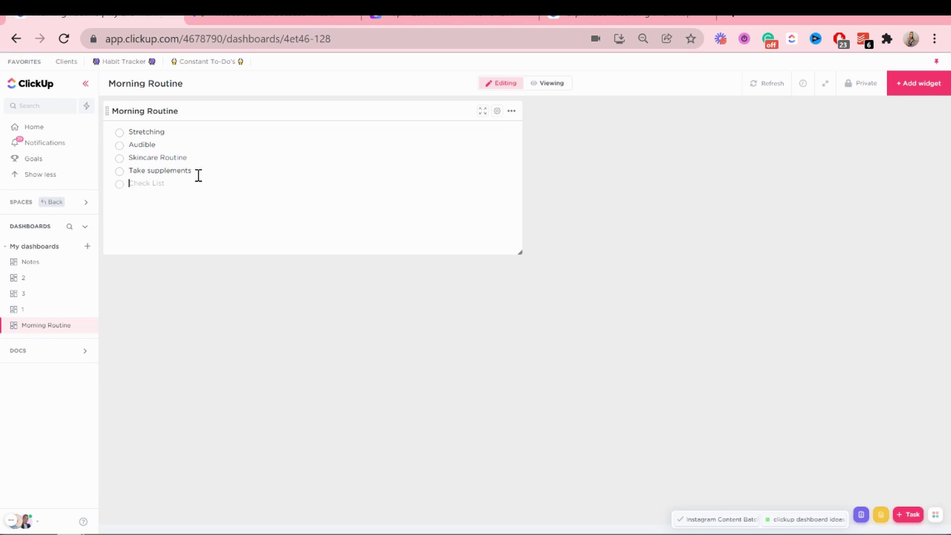
{"action": "type", "text": "Breakfast"}
{"action": "key", "text": "Return"}
{"action": "type", "text": "Journal"}
{"action": "key", "text": "Return"}
{"action": "type", "text": "Check up on goals"}
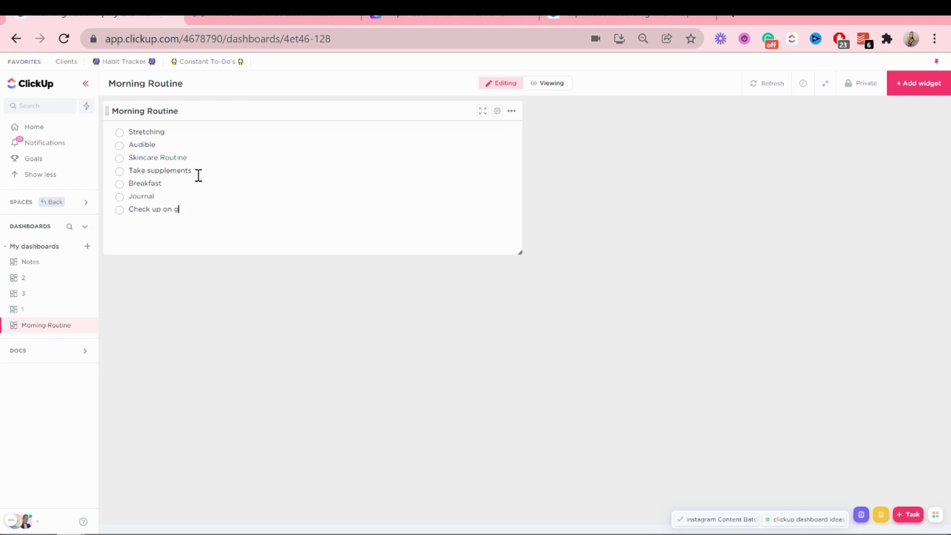
{"action": "key", "text": "Return"}
{"action": "type", "text": "Check up on today's agenda"}
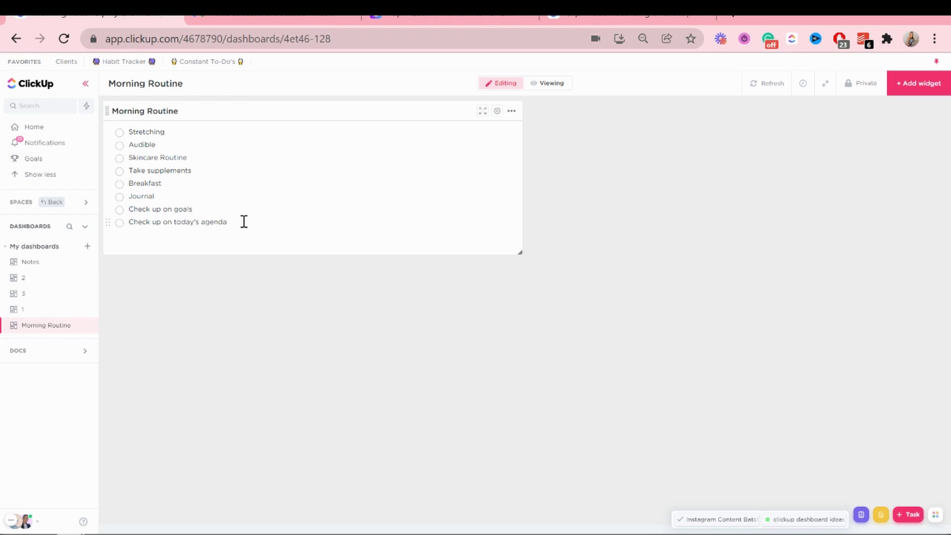
Step: Give all eight checklist items a pink highlight and bold, then narrow the block to half width
{"action": "left_click_drag", "start_coordinate": [244, 221], "coordinate": [120, 141]}
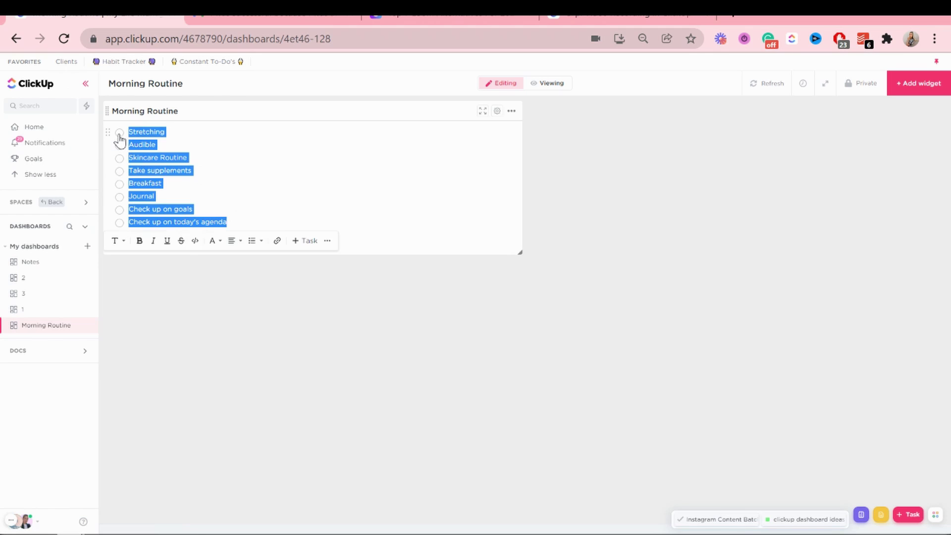
{"action": "left_click", "coordinate": [214, 242]}
{"action": "left_click", "coordinate": [250, 202]}
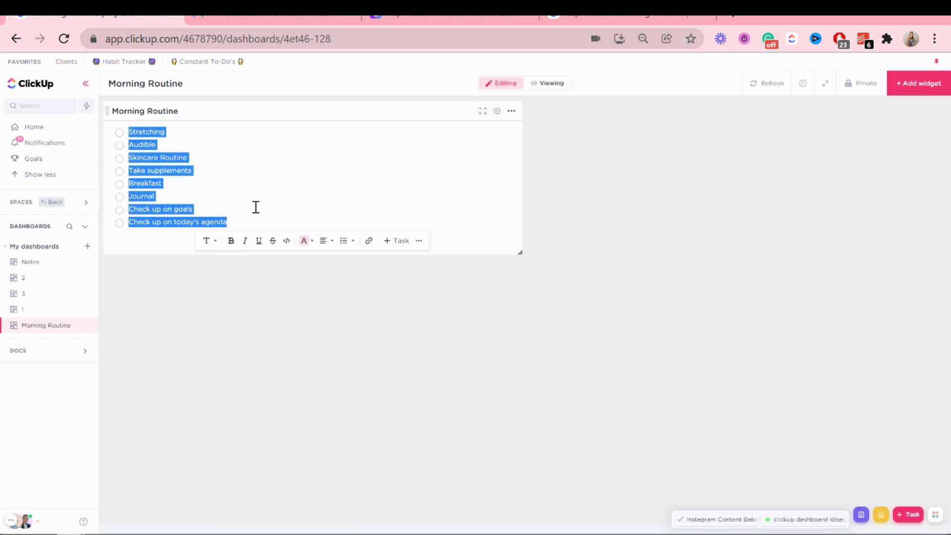
{"action": "left_click", "coordinate": [247, 170]}
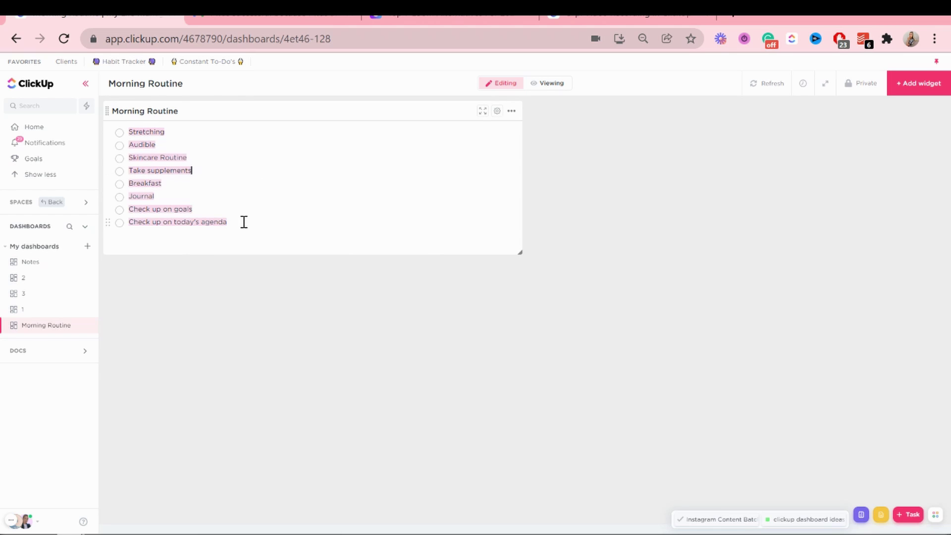
{"action": "left_click_drag", "start_coordinate": [244, 222], "coordinate": [124, 133]}
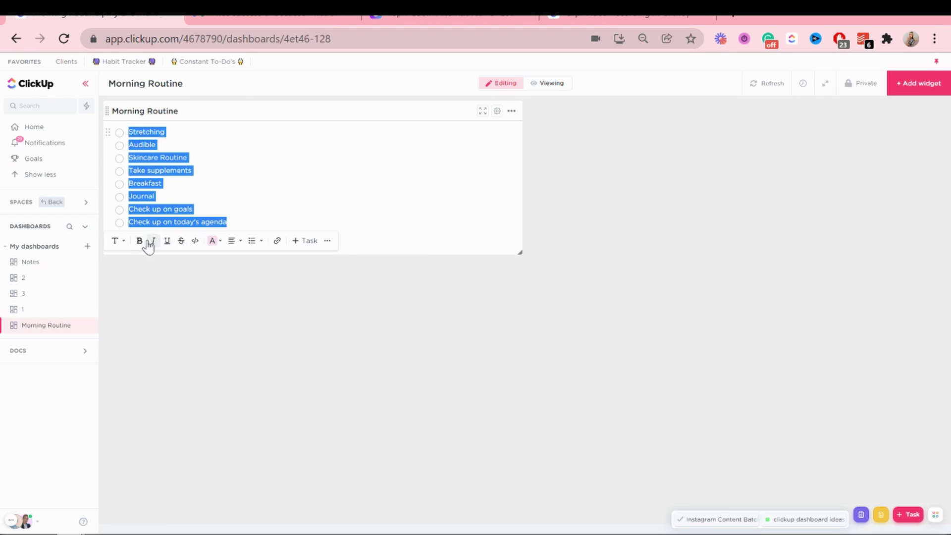
{"action": "left_click", "coordinate": [140, 242]}
{"action": "left_click", "coordinate": [262, 193]}
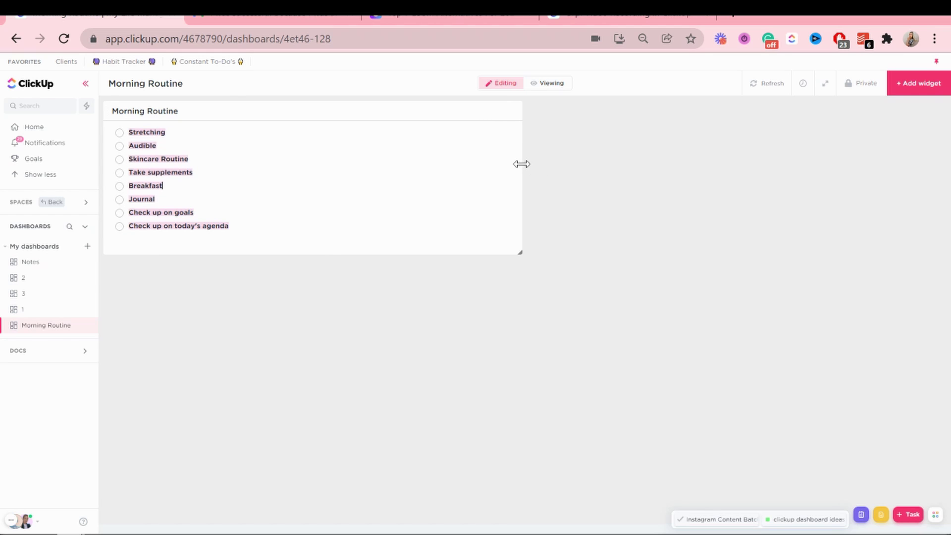
{"action": "left_click_drag", "start_coordinate": [520, 164], "coordinate": [288, 163]}
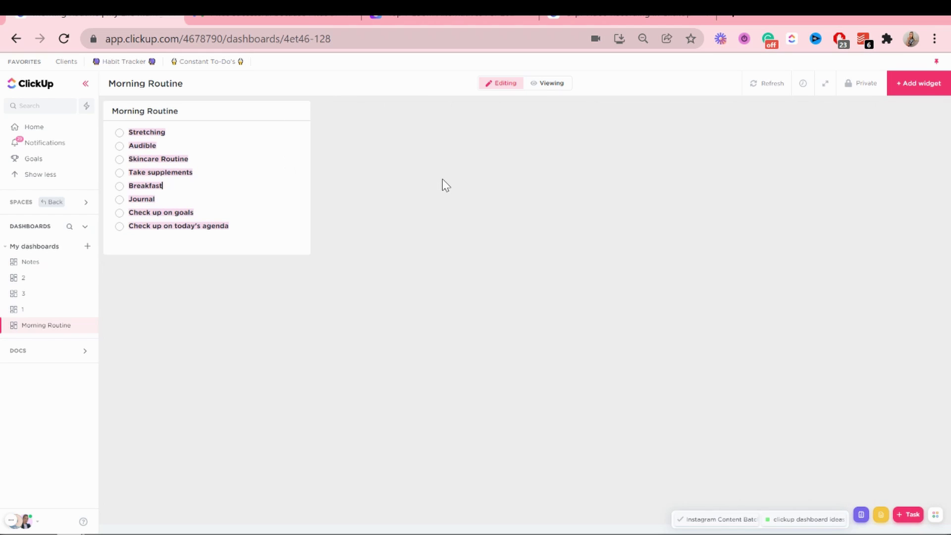
{"action": "left_click", "coordinate": [915, 92]}
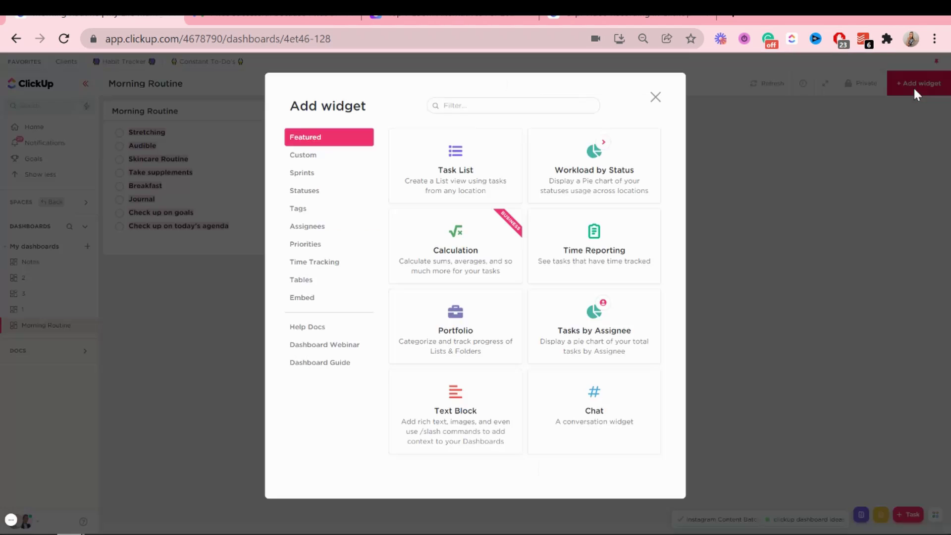
Step: Set up a Task List named Today's Agenda pulling from Week At a Glance and 2022 Goals Trackers
{"action": "left_click", "coordinate": [448, 173]}
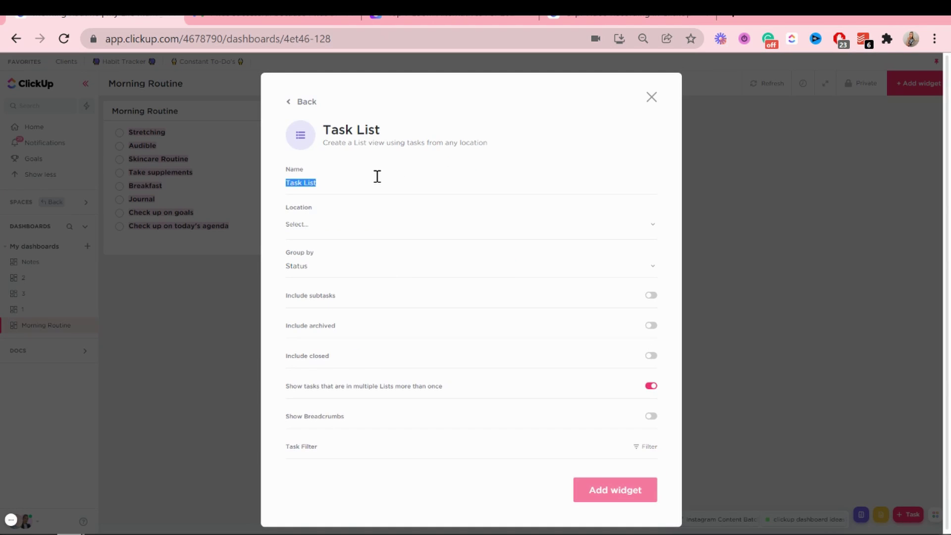
{"action": "type", "text": "Today's Agenda"}
{"action": "left_click", "coordinate": [382, 219]}
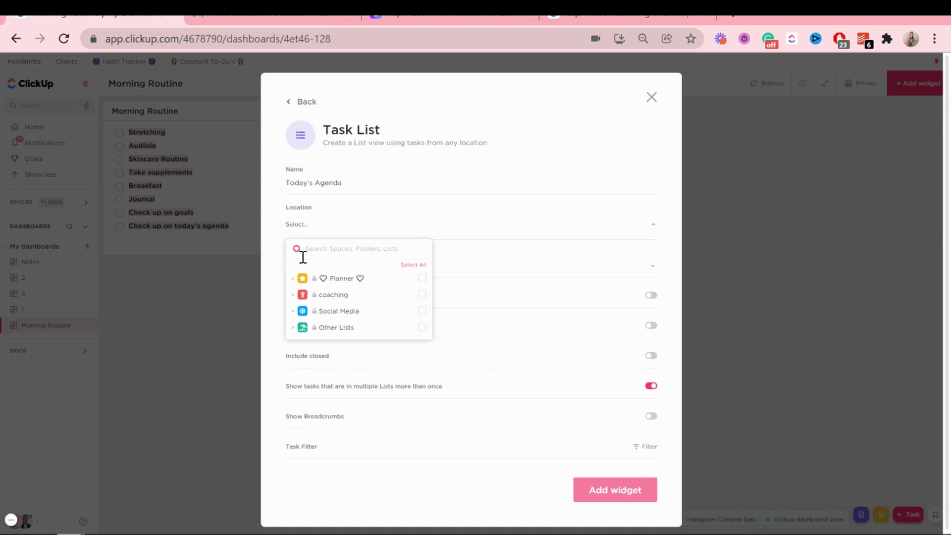
{"action": "left_click", "coordinate": [293, 279]}
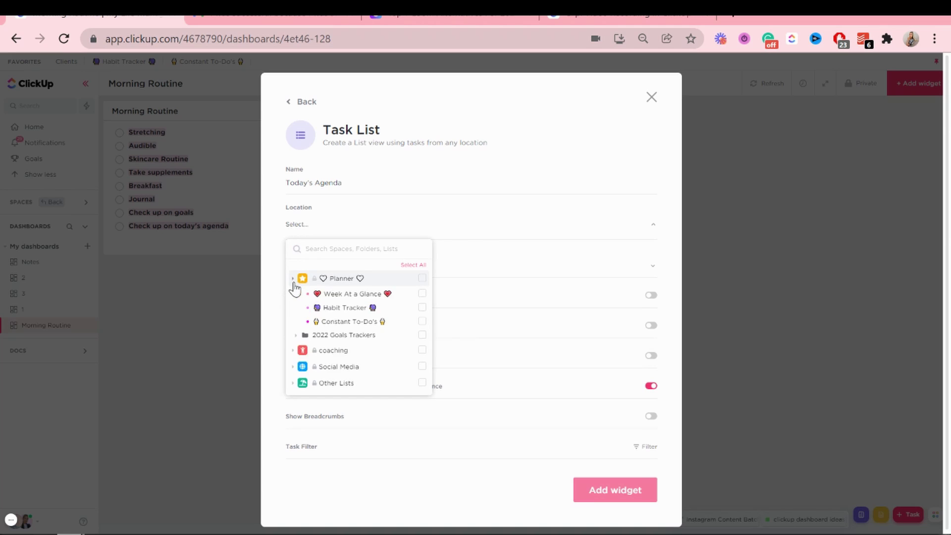
{"action": "left_click", "coordinate": [423, 294]}
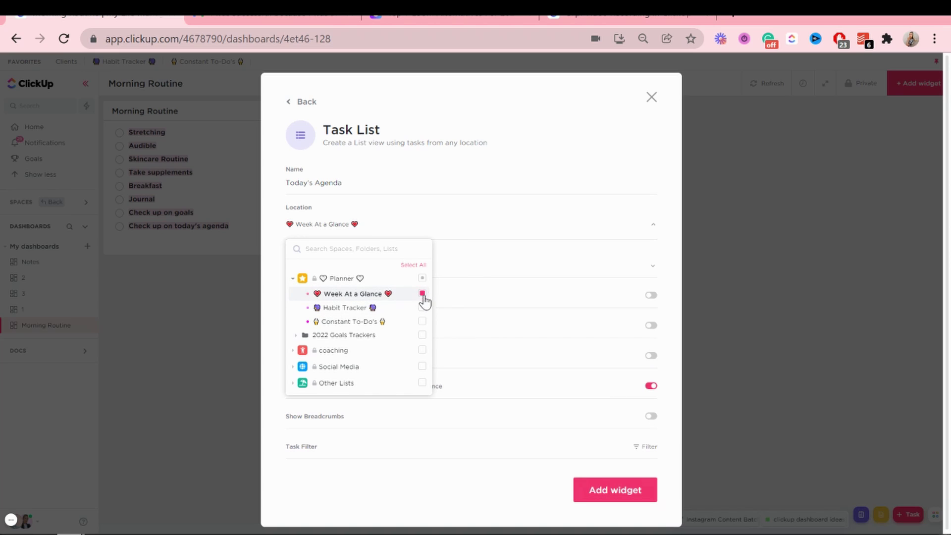
{"action": "left_click", "coordinate": [422, 335]}
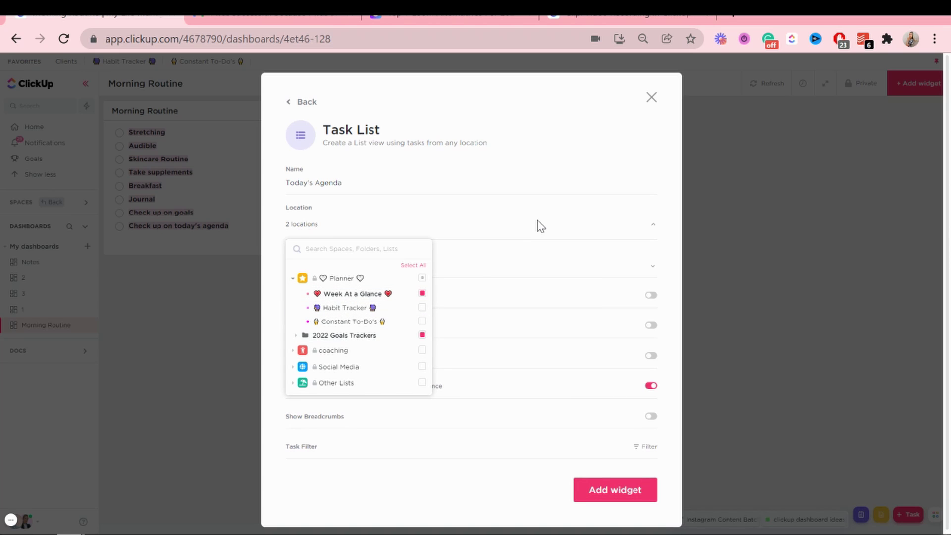
{"action": "left_click", "coordinate": [540, 226]}
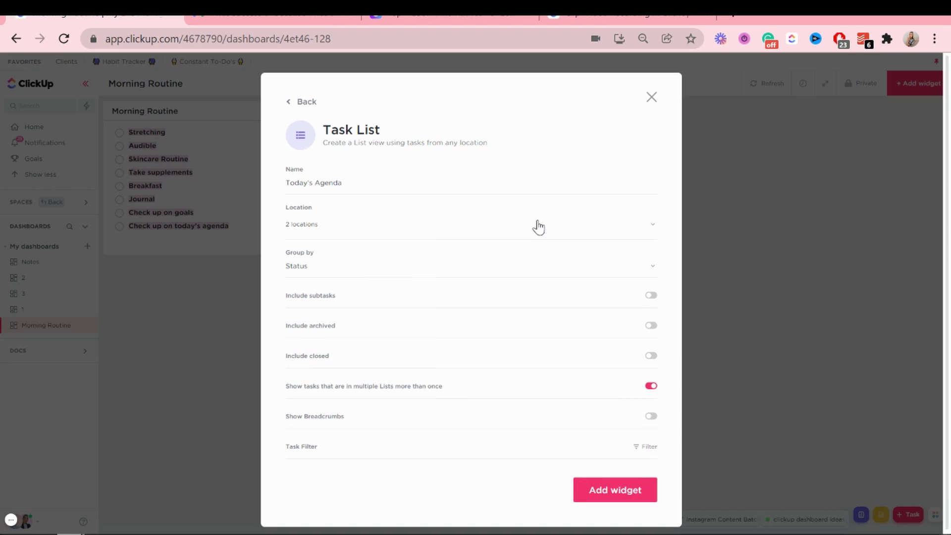
Step: Group the list by due date, filter to Due date is Today, and add the widget
{"action": "left_click", "coordinate": [653, 270]}
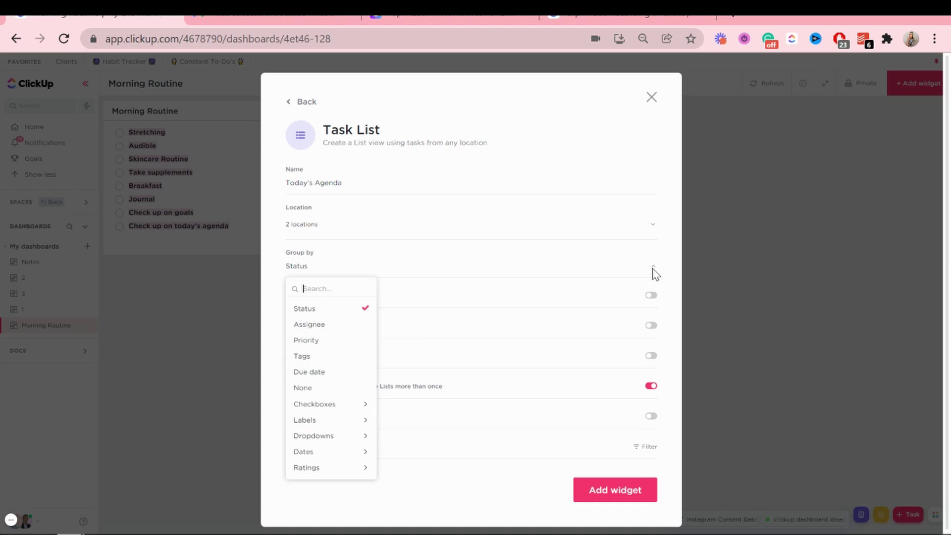
{"action": "left_click", "coordinate": [329, 373]}
{"action": "left_click", "coordinate": [646, 448]}
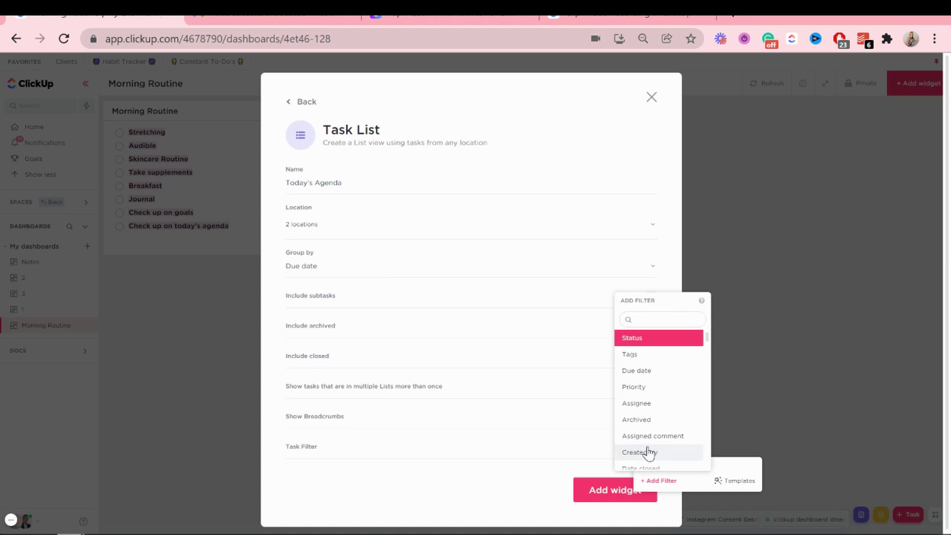
{"action": "scroll", "coordinate": [634, 401], "scroll_direction": "down", "scroll_amount": 1}
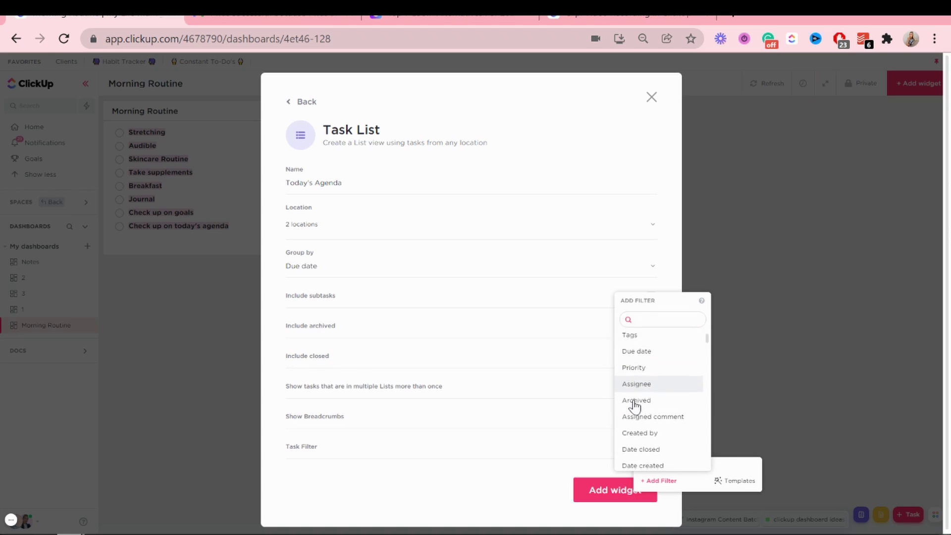
{"action": "left_click", "coordinate": [637, 346]}
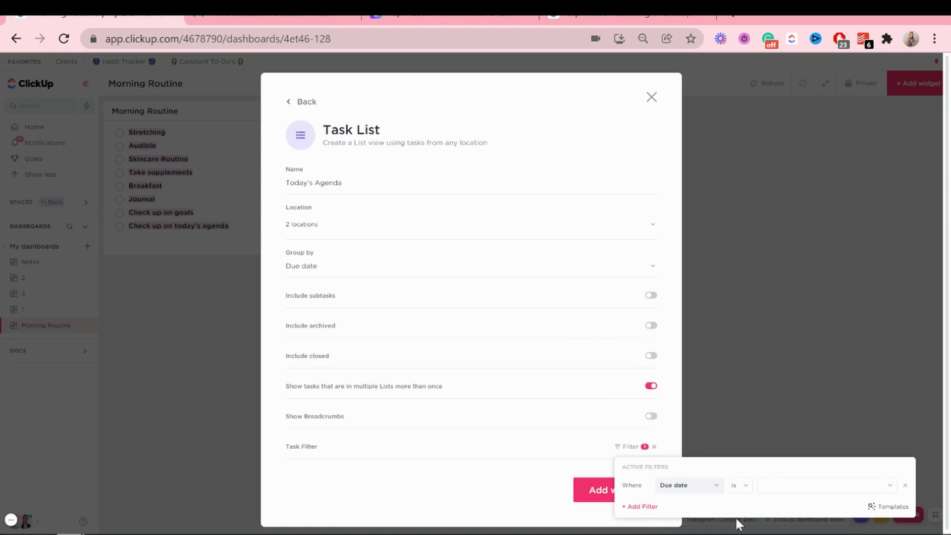
{"action": "left_click", "coordinate": [770, 494]}
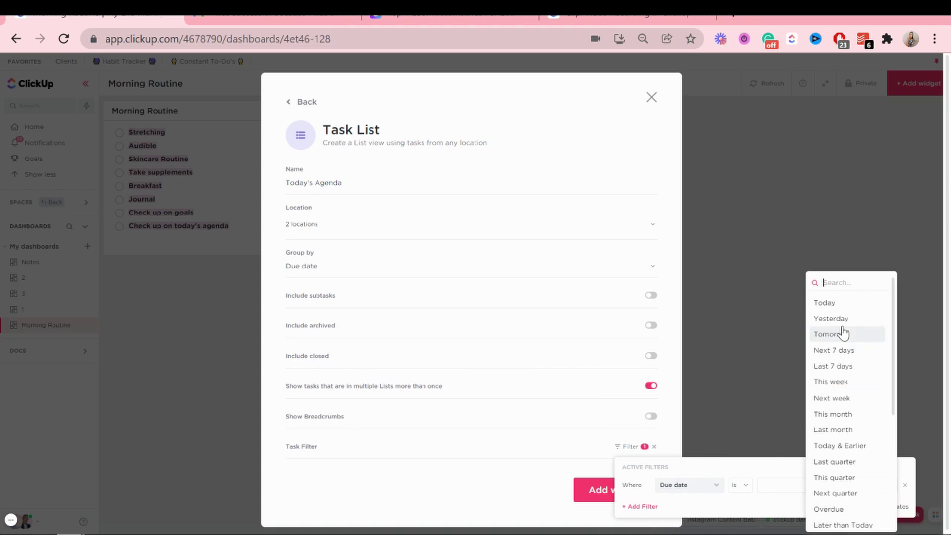
{"action": "left_click", "coordinate": [824, 303]}
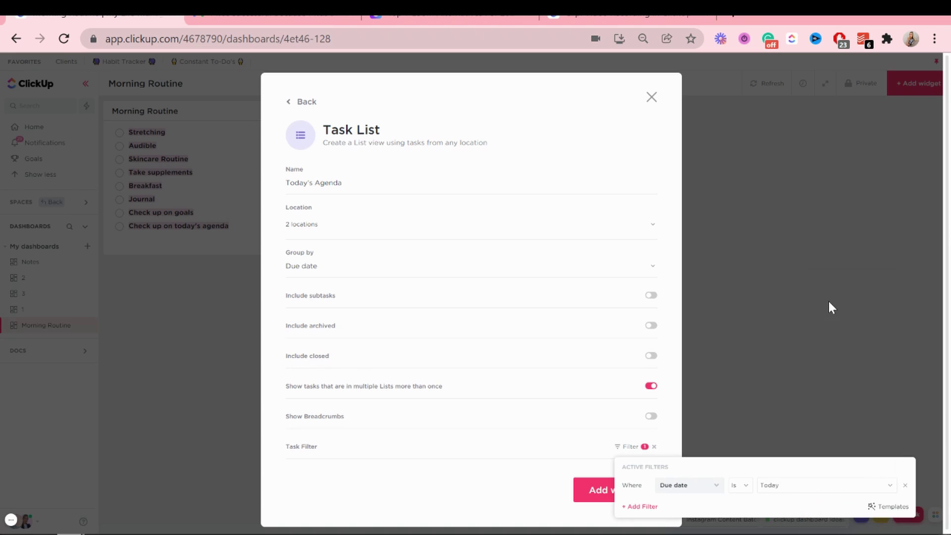
{"action": "left_click", "coordinate": [520, 470]}
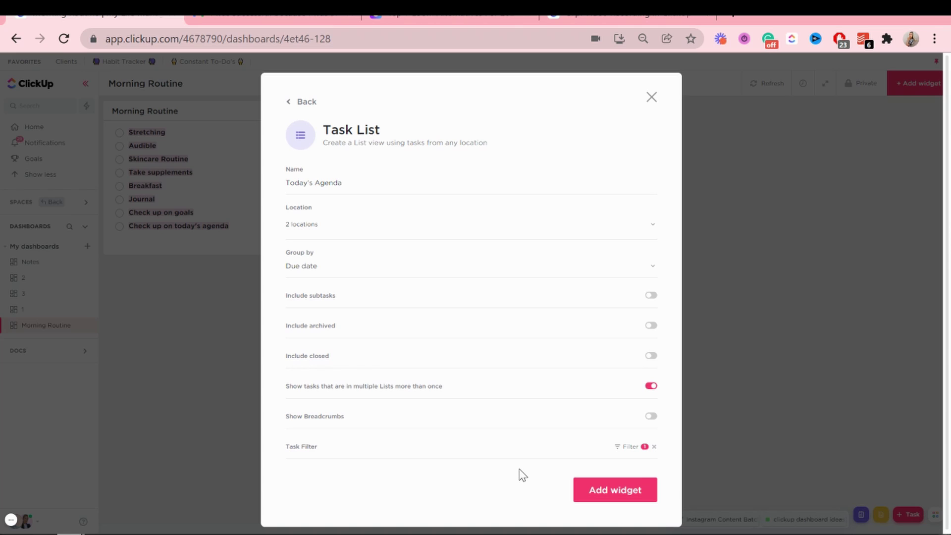
{"action": "left_click", "coordinate": [634, 492]}
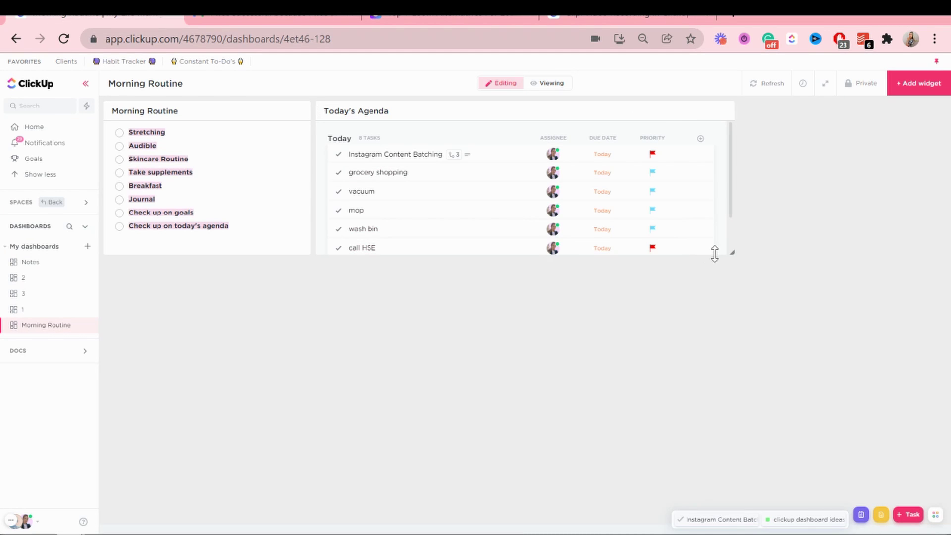
Step: Make Today's Agenda taller to fit all 8 tasks and hide its Assignee column
{"action": "left_click_drag", "start_coordinate": [730, 251], "coordinate": [731, 411]}
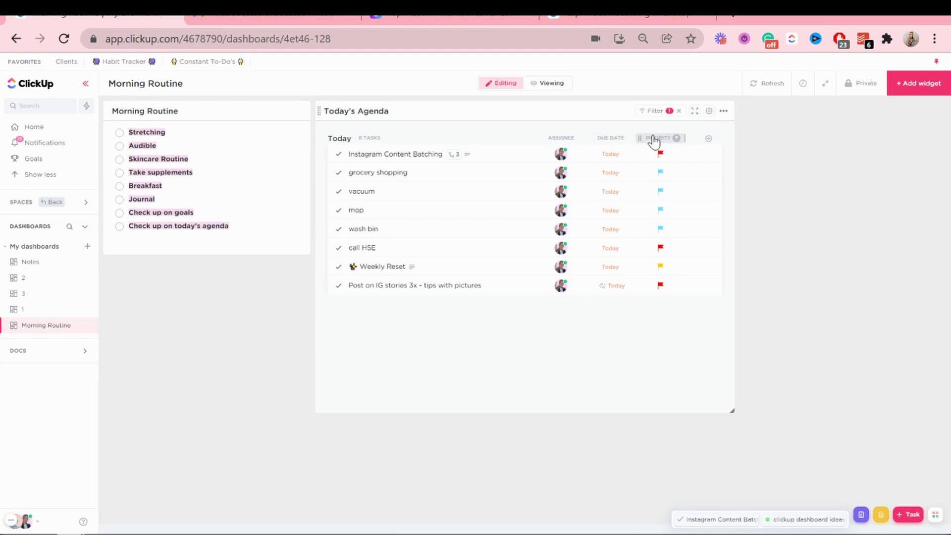
{"action": "left_click", "coordinate": [654, 138]}
{"action": "left_click", "coordinate": [655, 141]}
{"action": "left_click", "coordinate": [556, 139]}
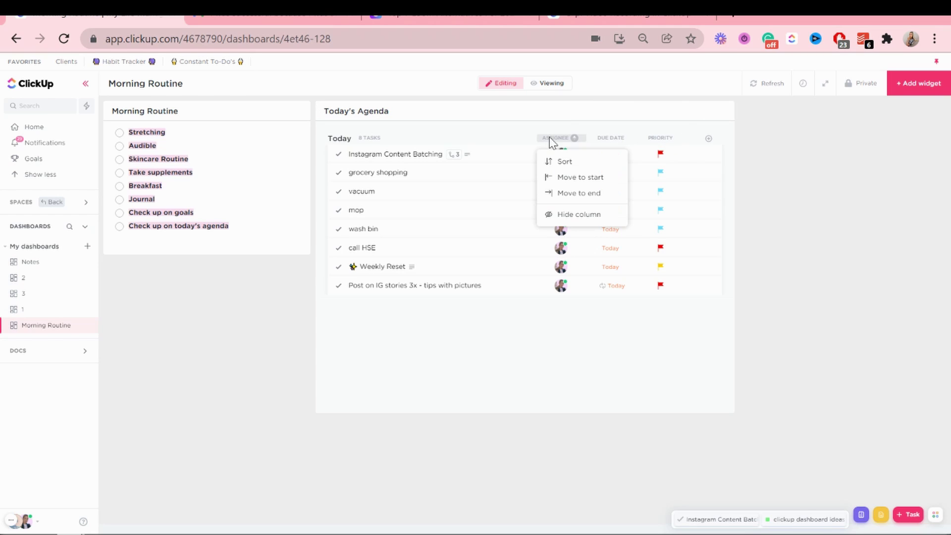
{"action": "left_click", "coordinate": [575, 215]}
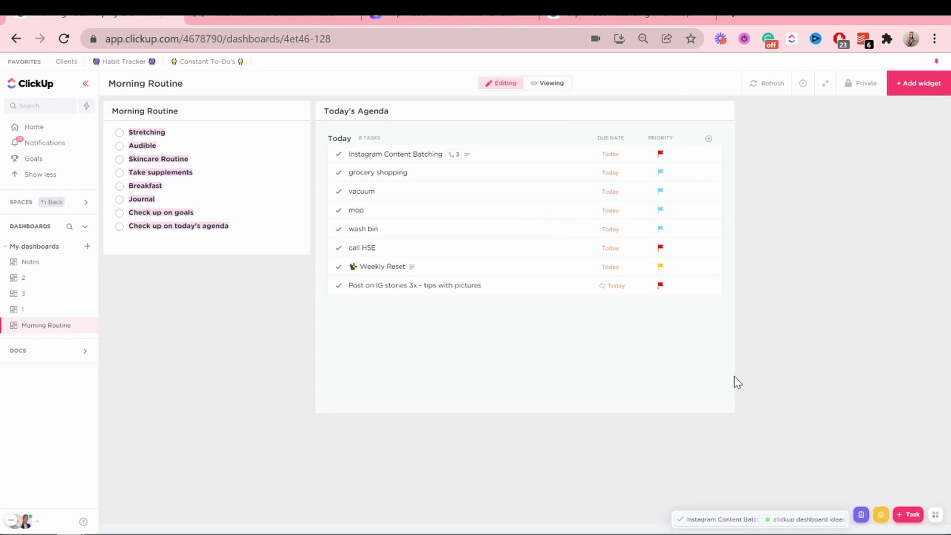
Step: Add a Time estimate column to the Today's Agenda list
{"action": "left_click", "coordinate": [709, 139]}
{"action": "scroll", "coordinate": [728, 288], "scroll_direction": "down", "scroll_amount": 5}
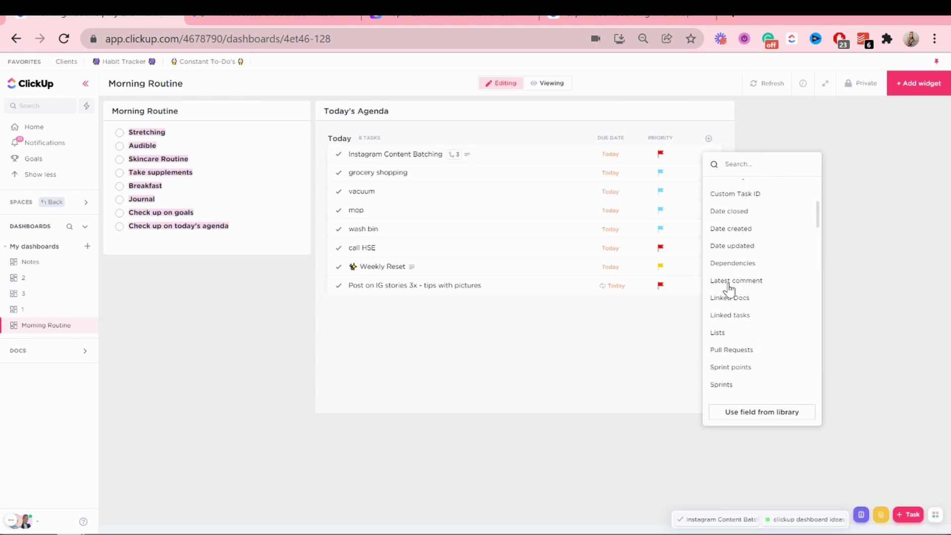
{"action": "scroll", "coordinate": [728, 287], "scroll_direction": "down", "scroll_amount": 5}
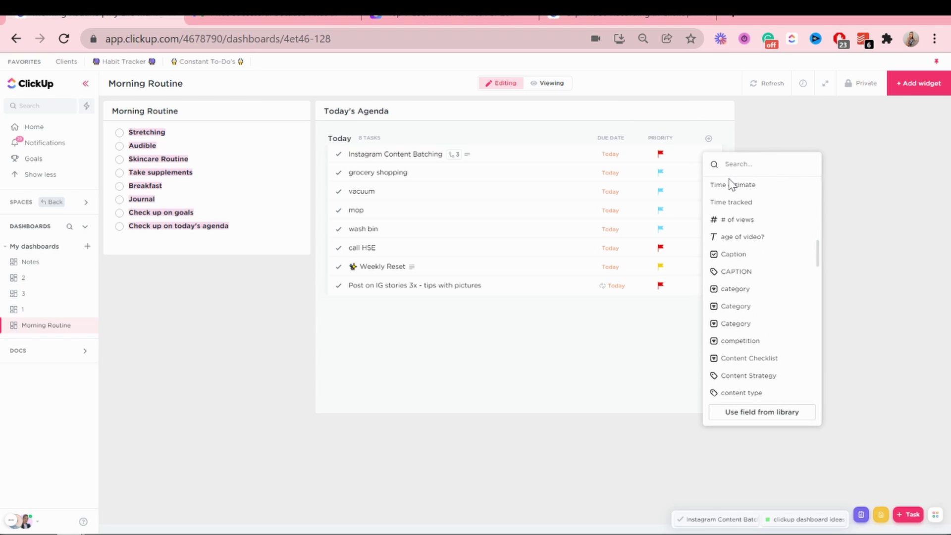
{"action": "left_click", "coordinate": [729, 186]}
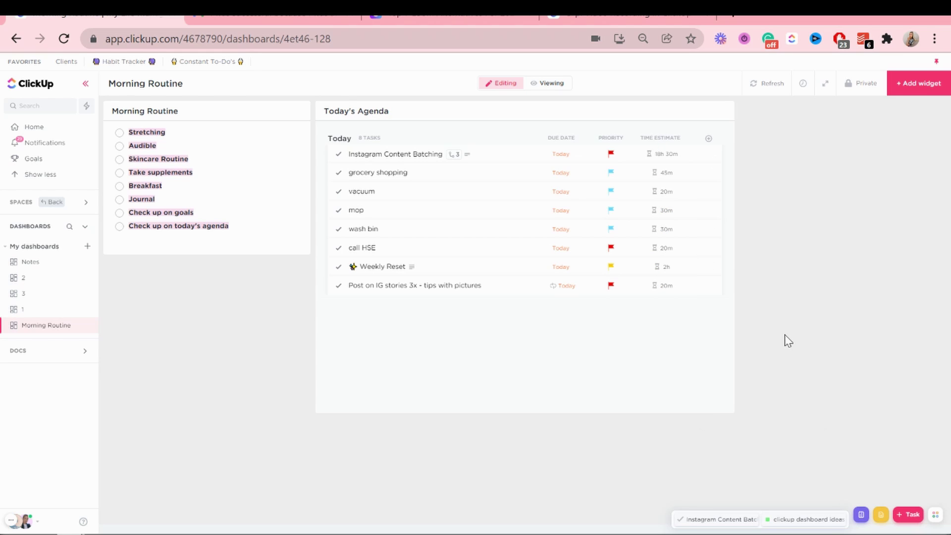
{"action": "left_click", "coordinate": [910, 86]}
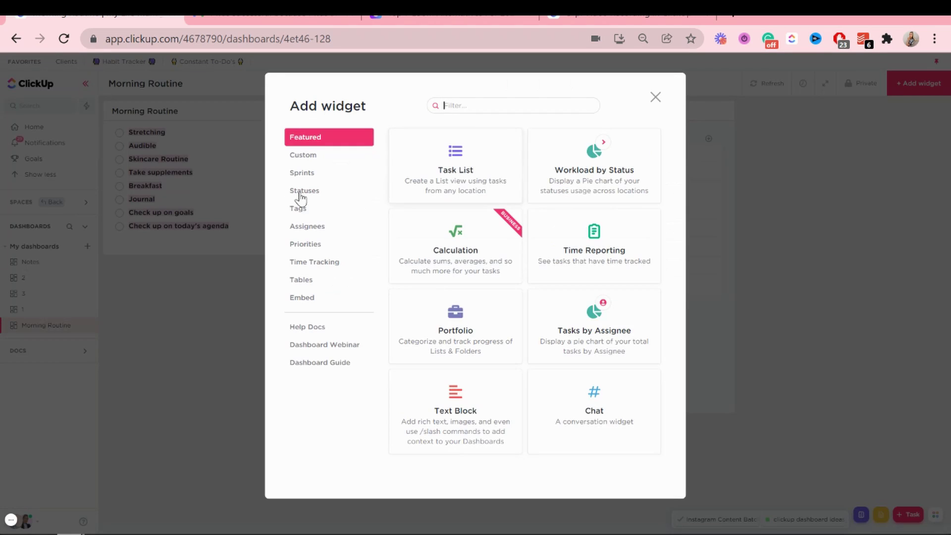
Step: Add a Goals widget named 'Goals For The Week' tracking the Goals For The Week goal
{"action": "left_click", "coordinate": [304, 172]}
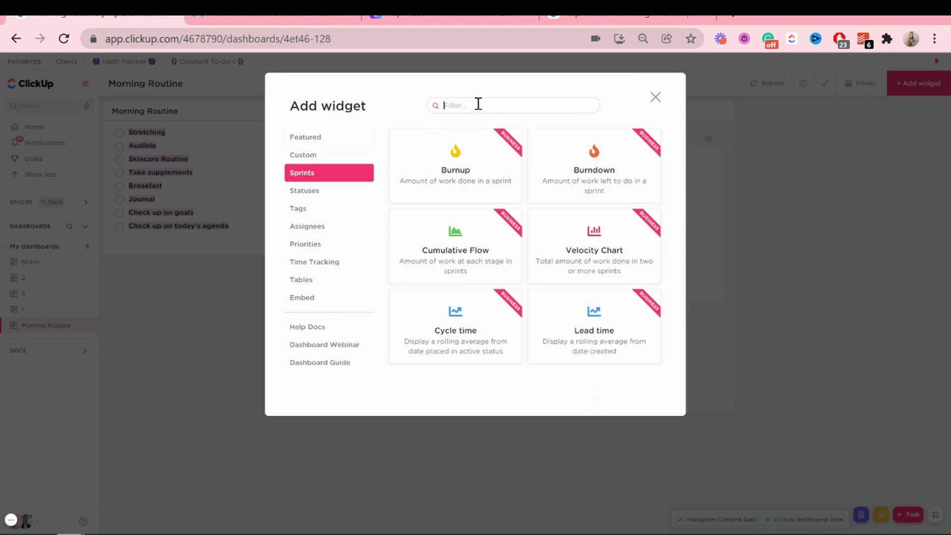
{"action": "type", "text": "go"}
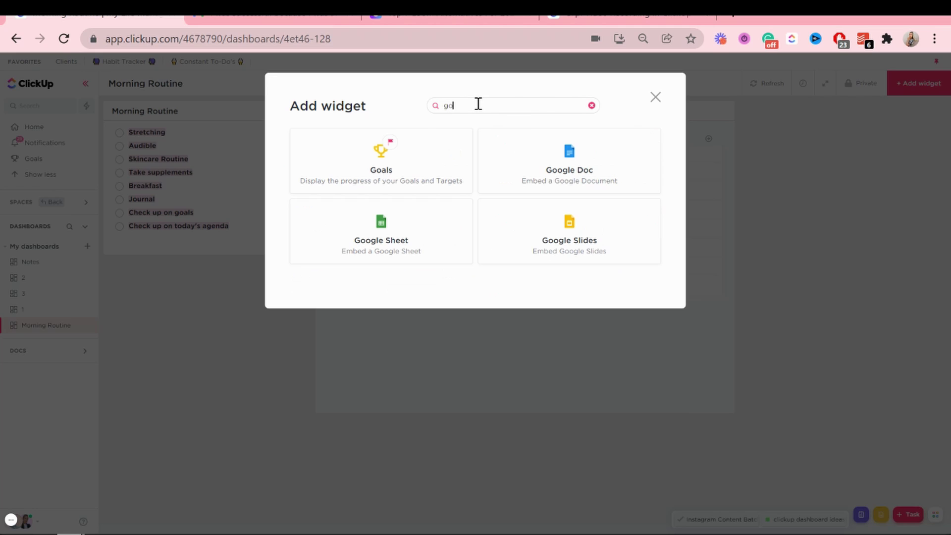
{"action": "left_click", "coordinate": [373, 177]}
{"action": "left_click", "coordinate": [351, 179]}
{"action": "type", "text": "For The Week"}
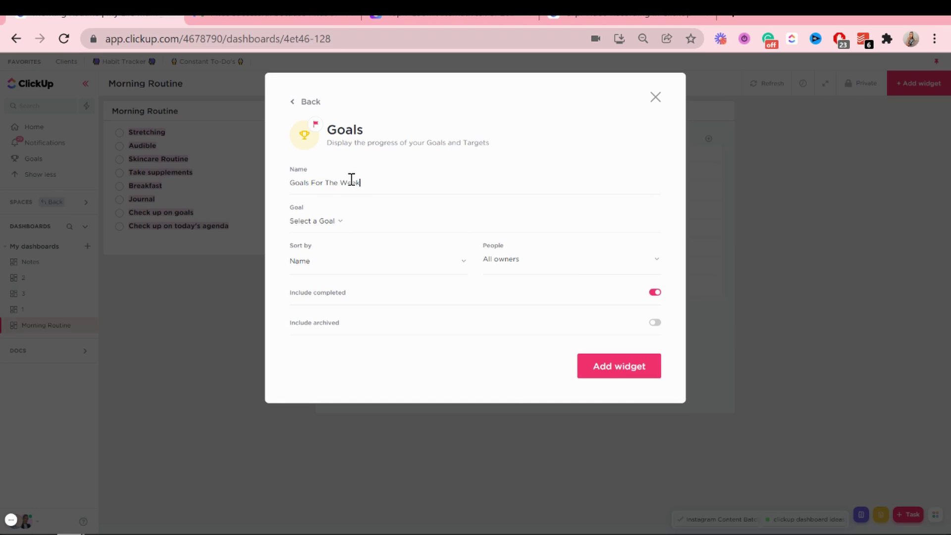
{"action": "left_click", "coordinate": [328, 221]}
{"action": "left_click", "coordinate": [406, 327]}
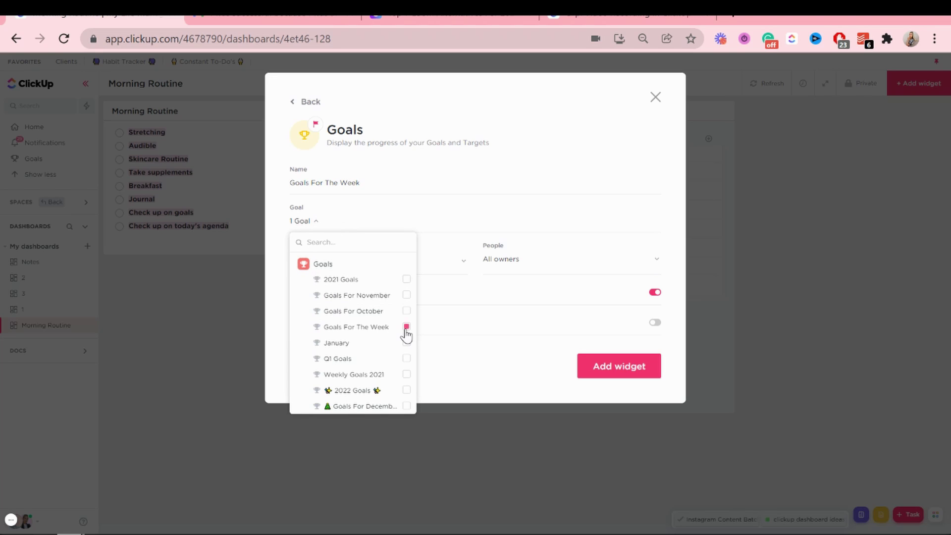
{"action": "left_click", "coordinate": [446, 219]}
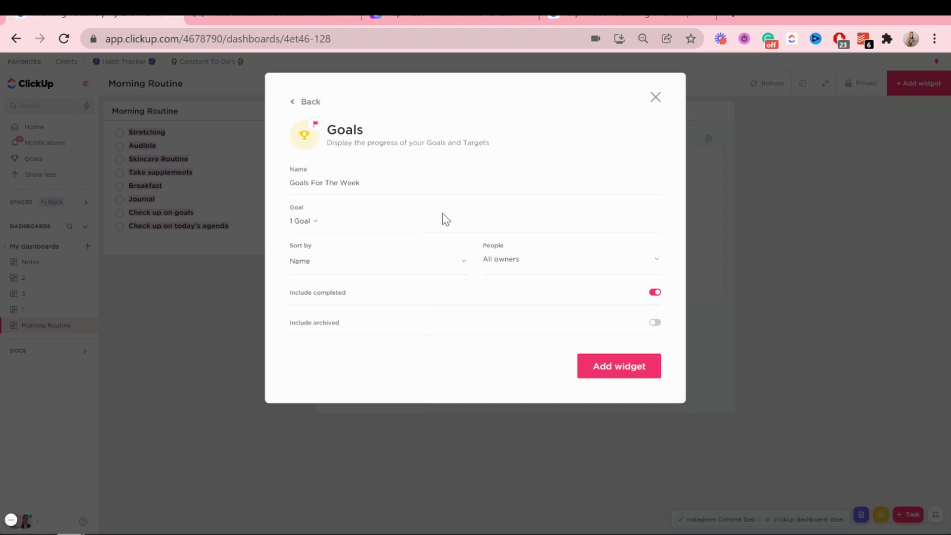
{"action": "left_click", "coordinate": [634, 377]}
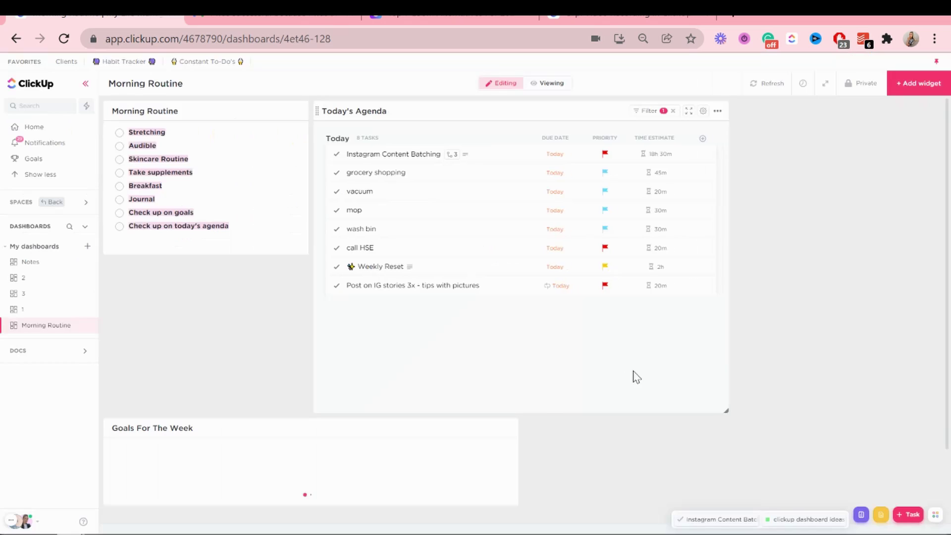
Step: Set up a new Text Block whose name is palm tree emojis
{"action": "left_click", "coordinate": [921, 84]}
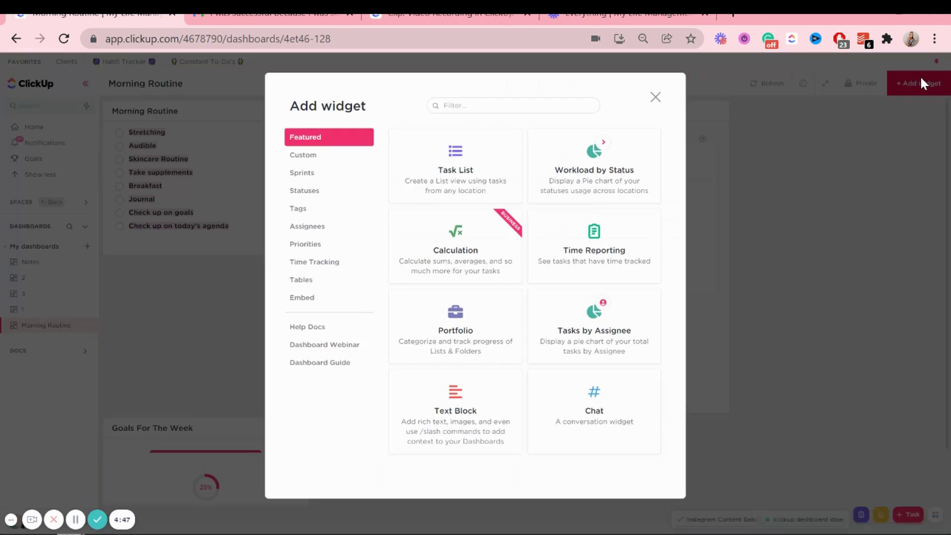
{"action": "left_click", "coordinate": [505, 401]}
{"action": "key", "text": "super+period"}
{"action": "left_click", "coordinate": [349, 305]}
{"action": "double_click", "coordinate": [348, 305]}
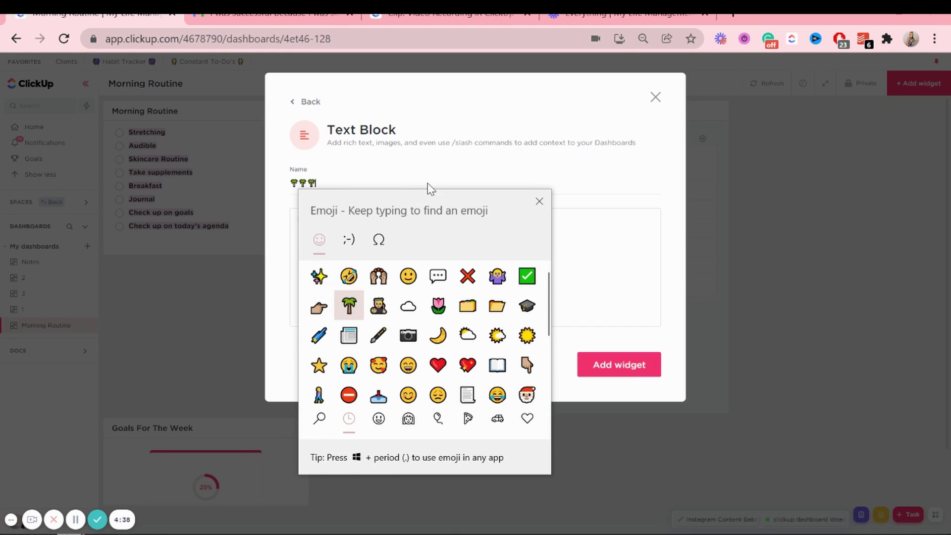
{"action": "left_click", "coordinate": [429, 185]}
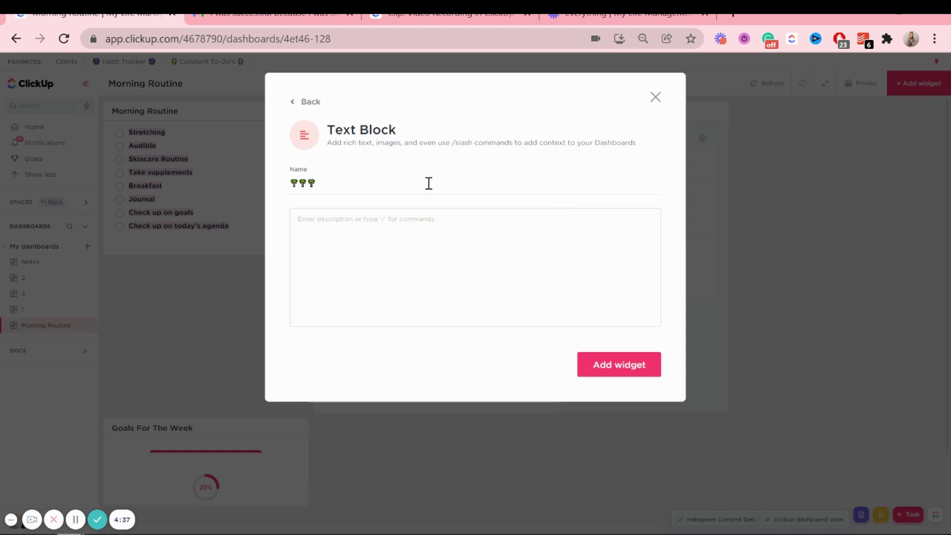
Step: Attach the beach lifeguard-tower photo to the block, add it, and begin another Text Block
{"action": "left_click", "coordinate": [401, 219]}
{"action": "type", "text": "/Att"}
{"action": "type", "text": "at"}
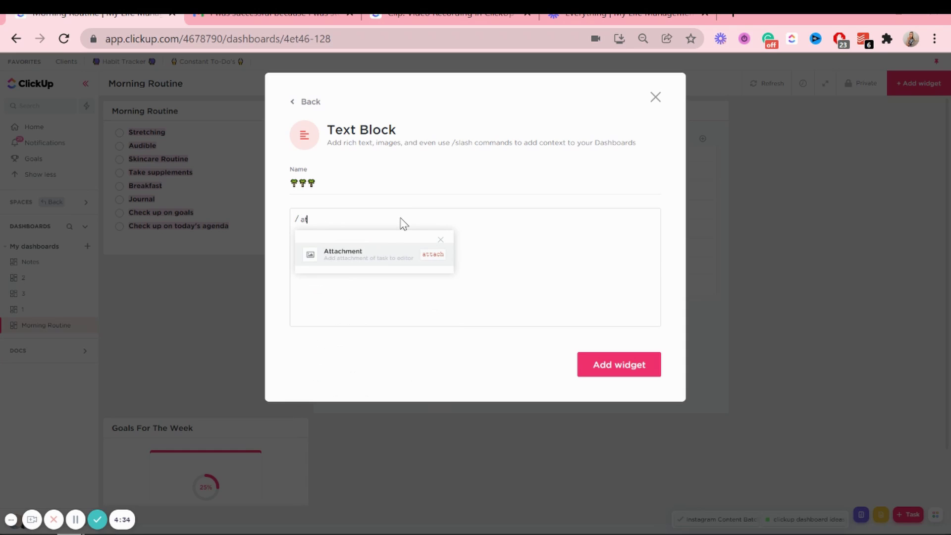
{"action": "key", "text": "Return"}
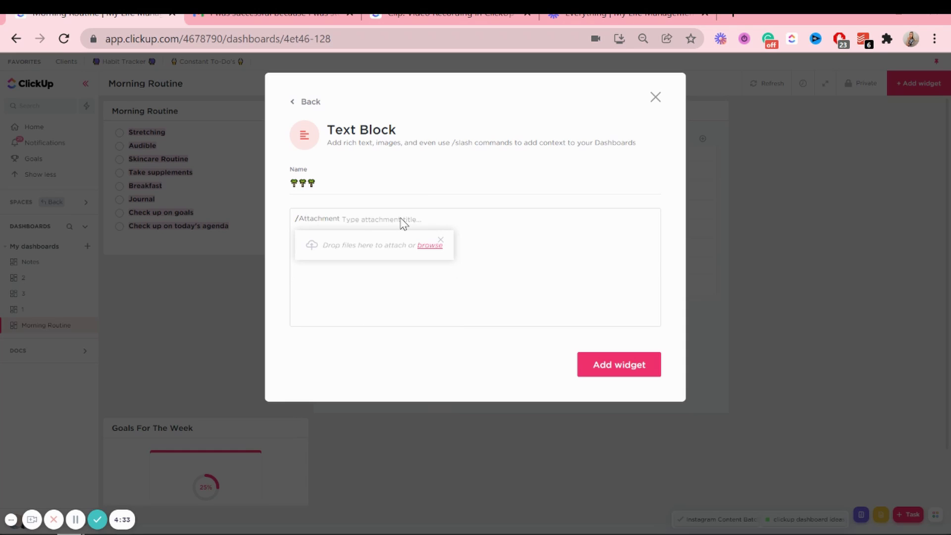
{"action": "left_click", "coordinate": [430, 244]}
{"action": "left_click_drag", "start_coordinate": [452, 84], "coordinate": [459, 129]}
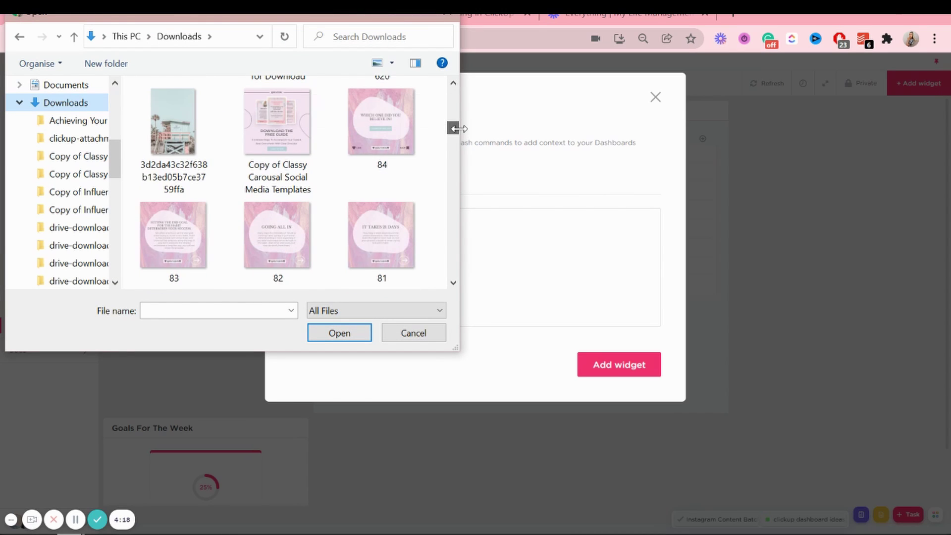
{"action": "double_click", "coordinate": [172, 144]}
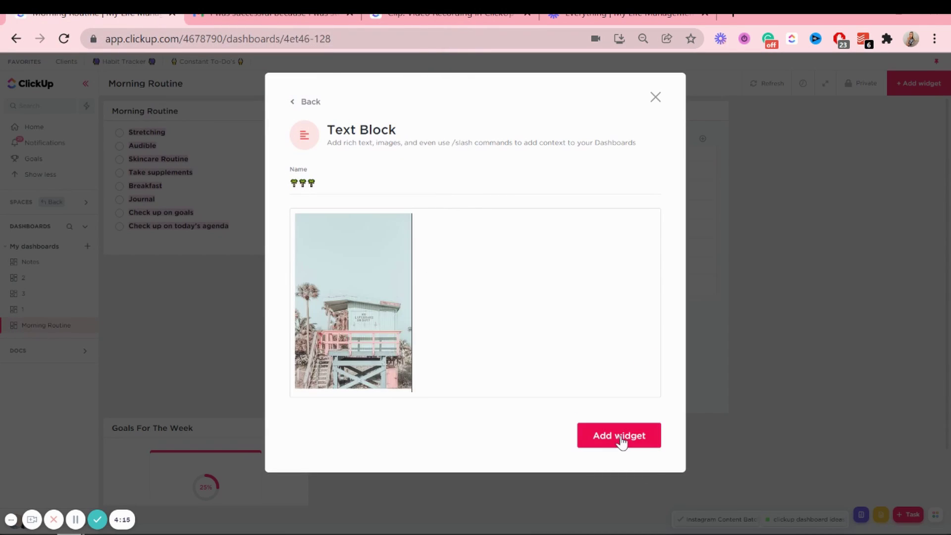
{"action": "left_click", "coordinate": [621, 436]}
{"action": "left_click", "coordinate": [936, 88]}
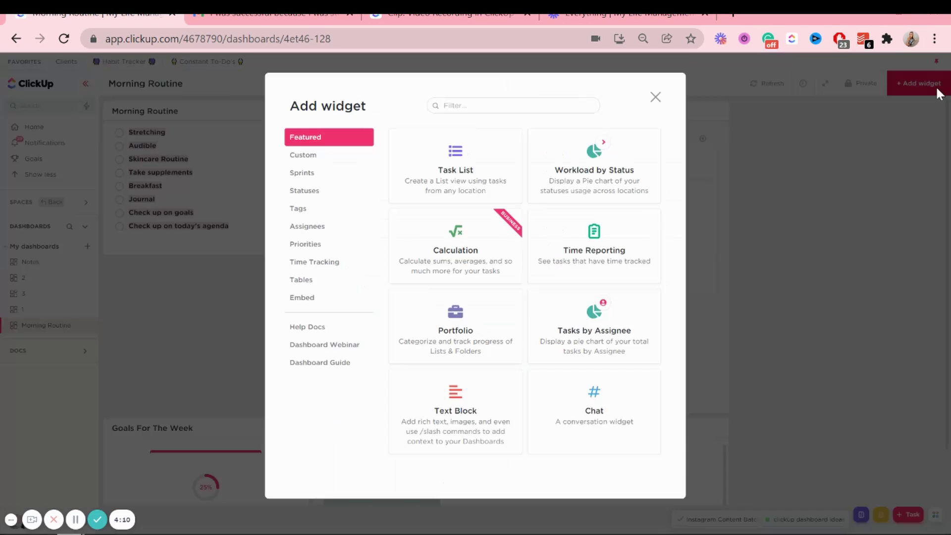
{"action": "left_click", "coordinate": [450, 438]}
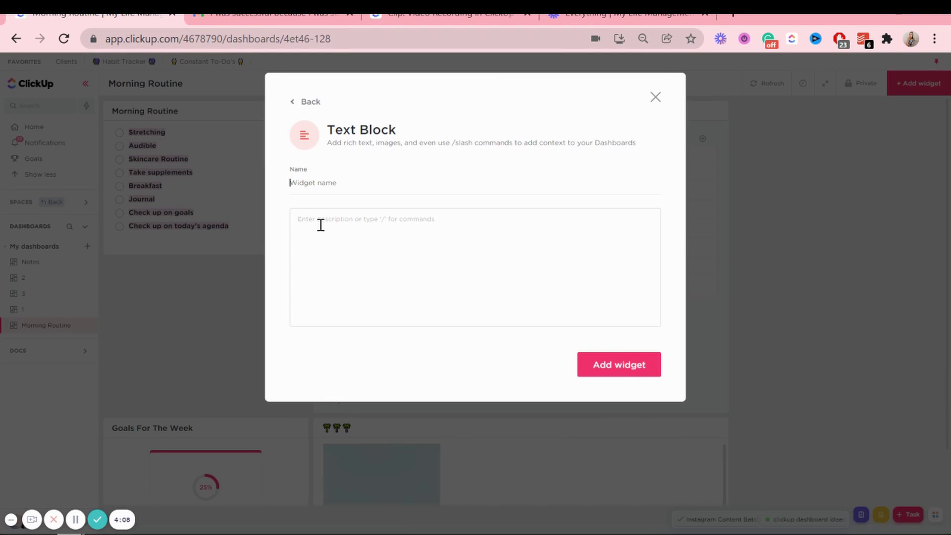
Step: Add a Text Block named 'Notes' to the dashboard
{"action": "left_click", "coordinate": [299, 175]}
{"action": "type", "text": "Notes"}
{"action": "left_click", "coordinate": [636, 365]}
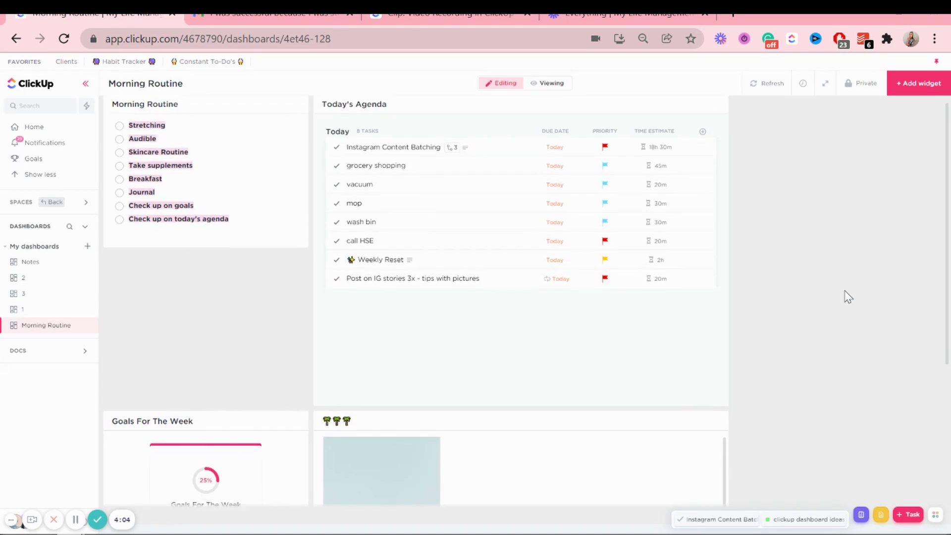
{"action": "scroll", "coordinate": [845, 295], "scroll_direction": "up", "scroll_amount": 5}
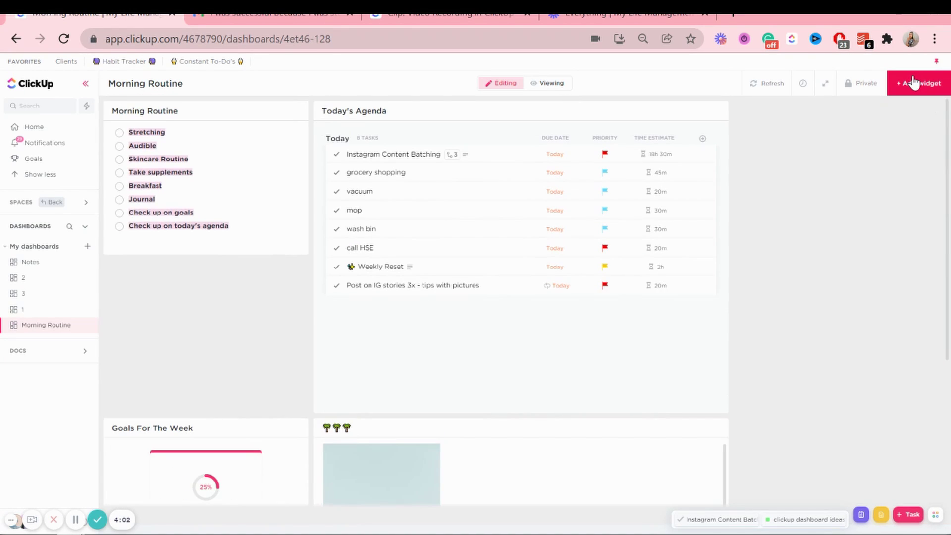
Step: Add a tulip-emoji-named Text Block holding the palm-lined Beverly Hills hotel photo
{"action": "left_click", "coordinate": [913, 83]}
{"action": "left_click", "coordinate": [448, 396]}
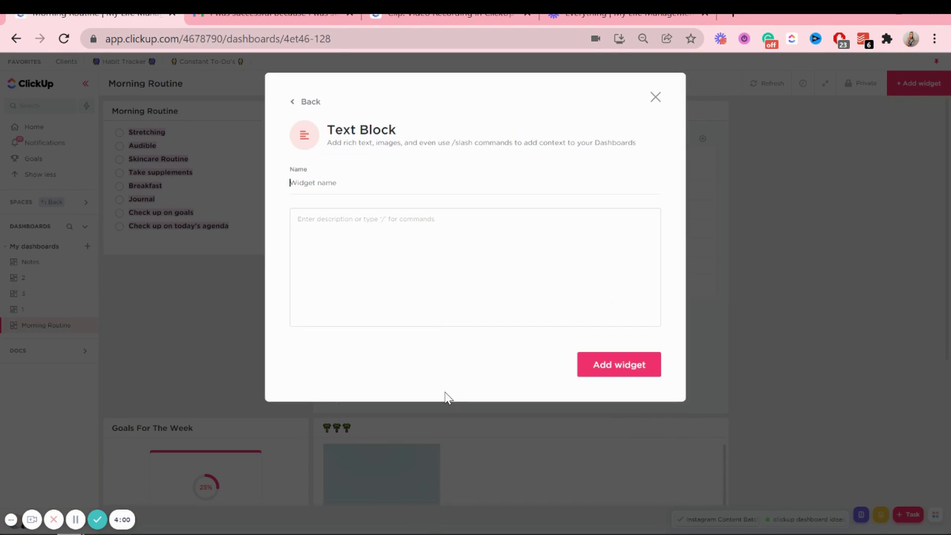
{"action": "key", "text": "super+period"}
{"action": "triple_click", "coordinate": [430, 307]}
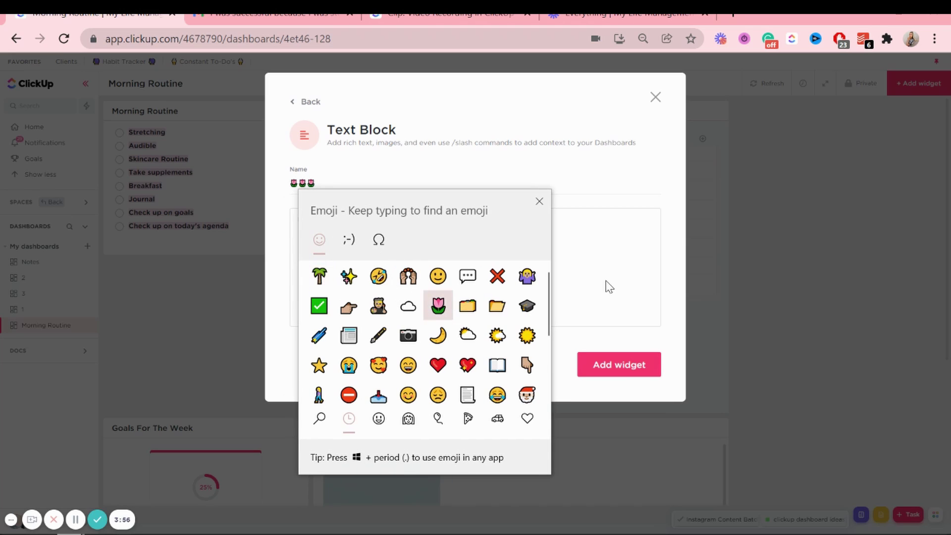
{"action": "left_click", "coordinate": [401, 228]}
{"action": "type", "text": "/attach"}
{"action": "key", "text": "Return"}
{"action": "left_click", "coordinate": [424, 248]}
{"action": "left_click_drag", "start_coordinate": [452, 103], "coordinate": [456, 127]}
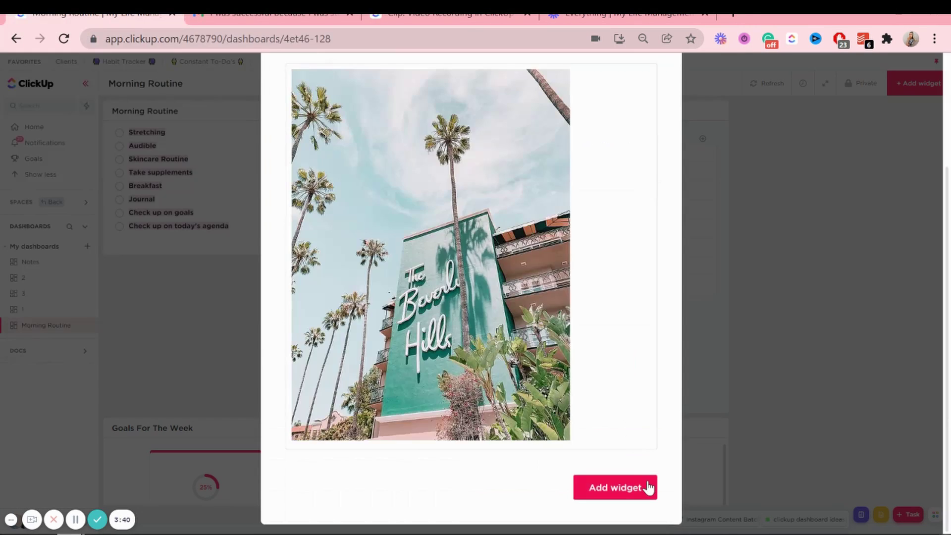
{"action": "left_click", "coordinate": [644, 487]}
{"action": "scroll", "coordinate": [694, 361], "scroll_direction": "down", "scroll_amount": 4}
{"action": "scroll", "coordinate": [693, 361], "scroll_direction": "up", "scroll_amount": 4}
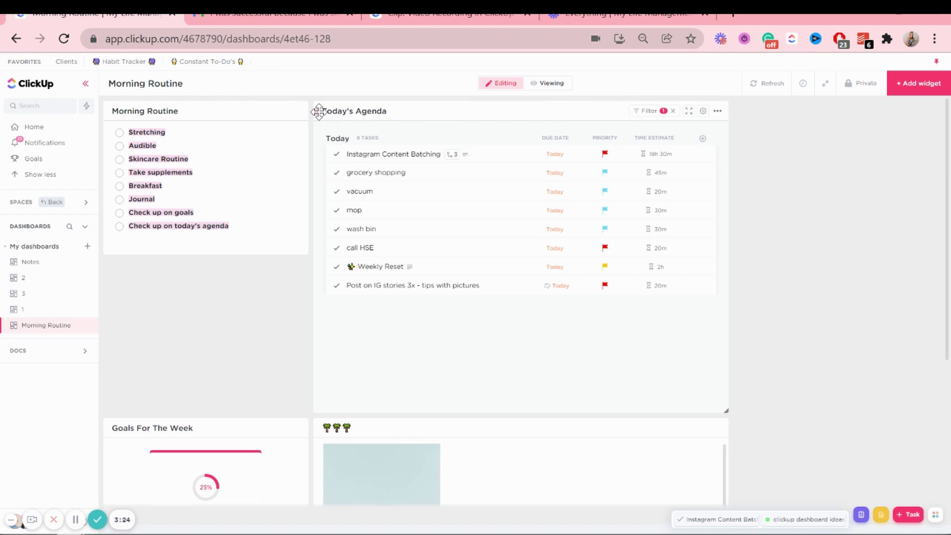
Step: Shorten the Today's Agenda widget and start dragging widgets into a grid
{"action": "left_click_drag", "start_coordinate": [318, 112], "coordinate": [333, 110]}
{"action": "left_click_drag", "start_coordinate": [727, 405], "coordinate": [666, 320]}
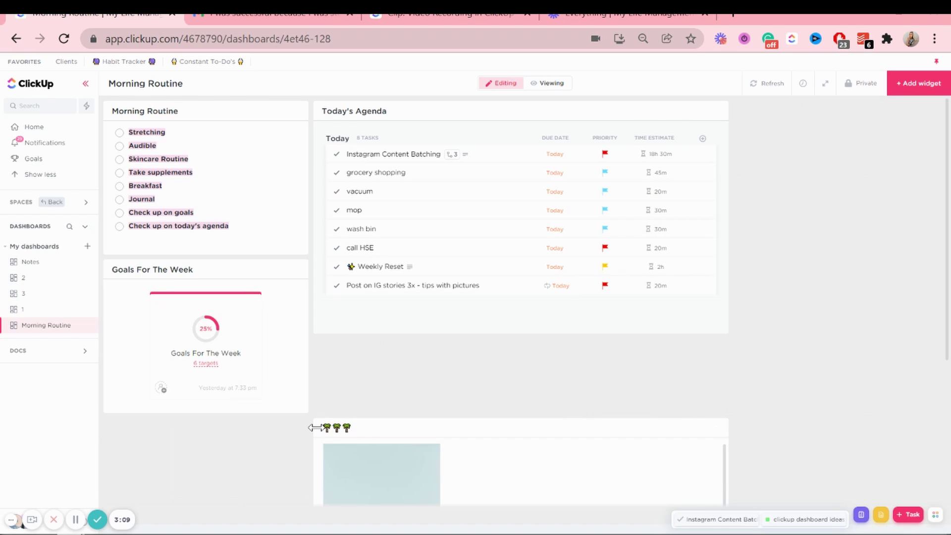
{"action": "scroll", "coordinate": [726, 243], "scroll_direction": "down", "scroll_amount": 5}
{"action": "scroll", "coordinate": [321, 418], "scroll_direction": "up", "scroll_amount": 5}
{"action": "left_click_drag", "start_coordinate": [320, 418], "coordinate": [740, 103]}
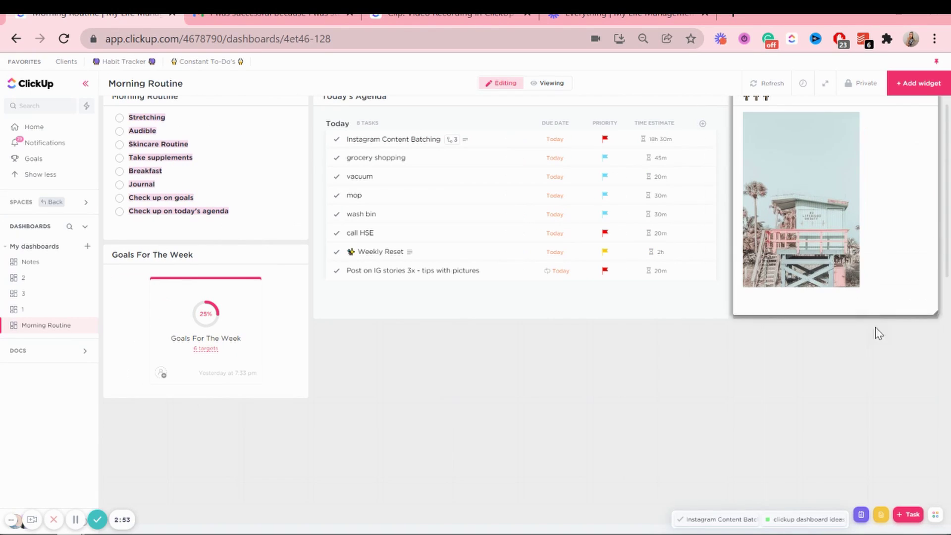
{"action": "left_click_drag", "start_coordinate": [878, 334], "coordinate": [862, 432]}
Step: Place the tulip photo under Morning Routine and Notes below Today's Agenda, then switch to viewing mode
{"action": "scroll", "coordinate": [862, 432], "scroll_direction": "down", "scroll_amount": 4}
{"action": "left_click_drag", "start_coordinate": [102, 366], "coordinate": [221, 263]}
{"action": "scroll", "coordinate": [221, 263], "scroll_direction": "up", "scroll_amount": 3}
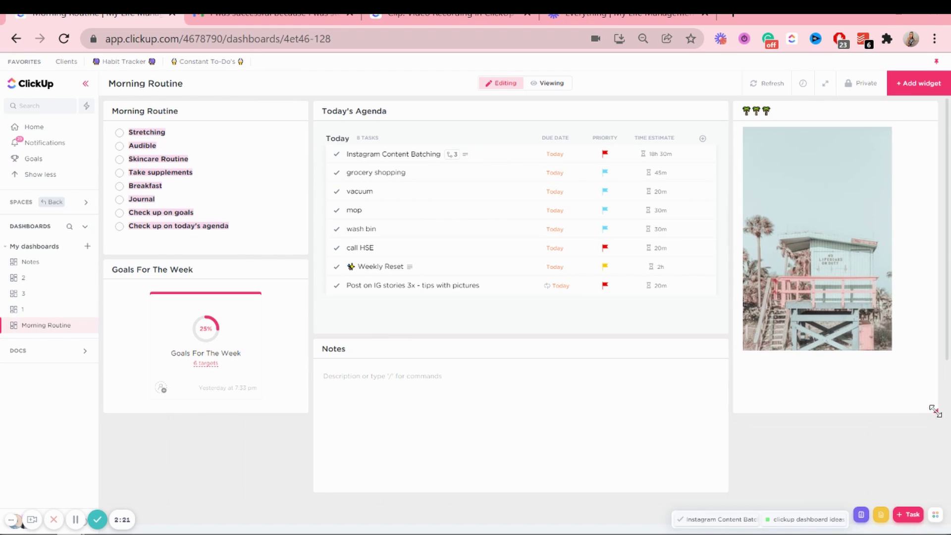
{"action": "left_click_drag", "start_coordinate": [109, 269], "coordinate": [777, 390]}
{"action": "scroll", "coordinate": [776, 390], "scroll_direction": "down", "scroll_amount": 4}
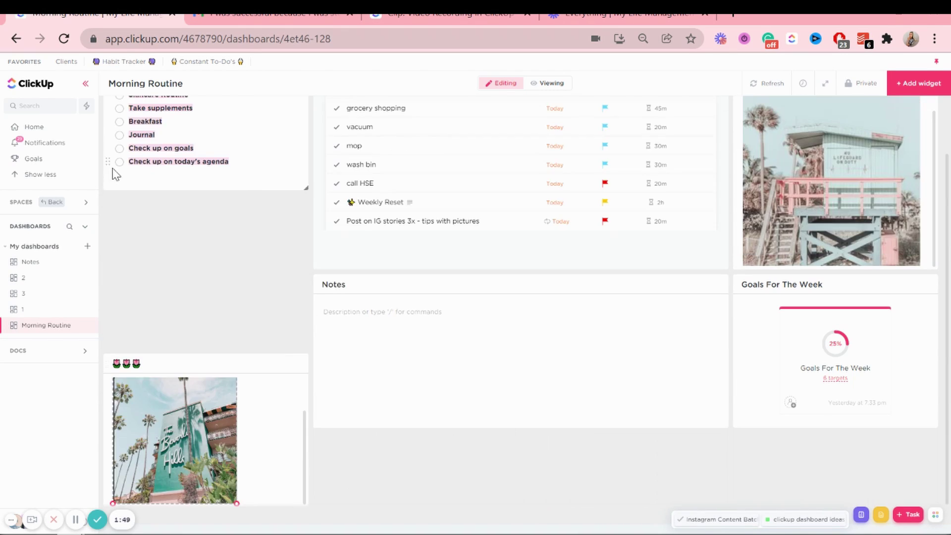
{"action": "scroll", "coordinate": [114, 233], "scroll_direction": "up", "scroll_amount": 5}
{"action": "left_click_drag", "start_coordinate": [236, 403], "coordinate": [289, 493]}
{"action": "left_click", "coordinate": [384, 414]}
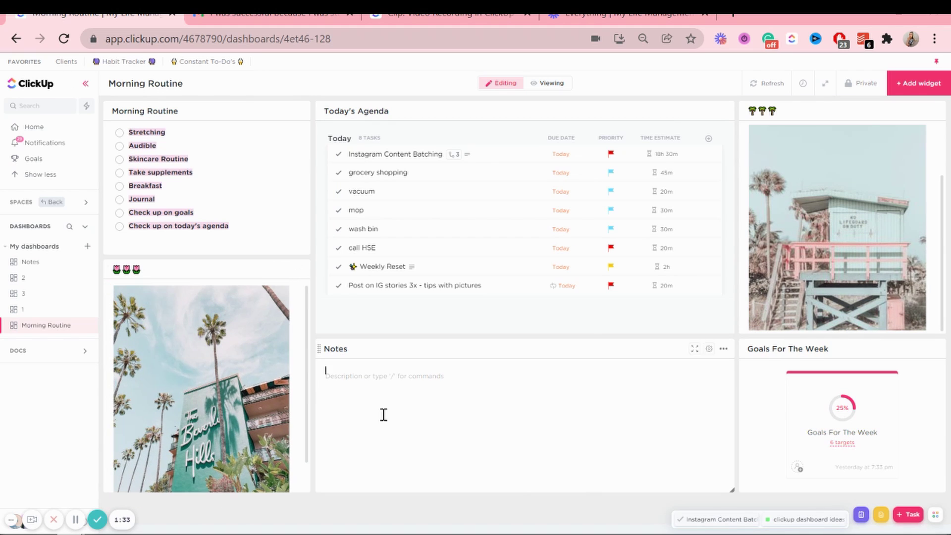
{"action": "left_click", "coordinate": [554, 84]}
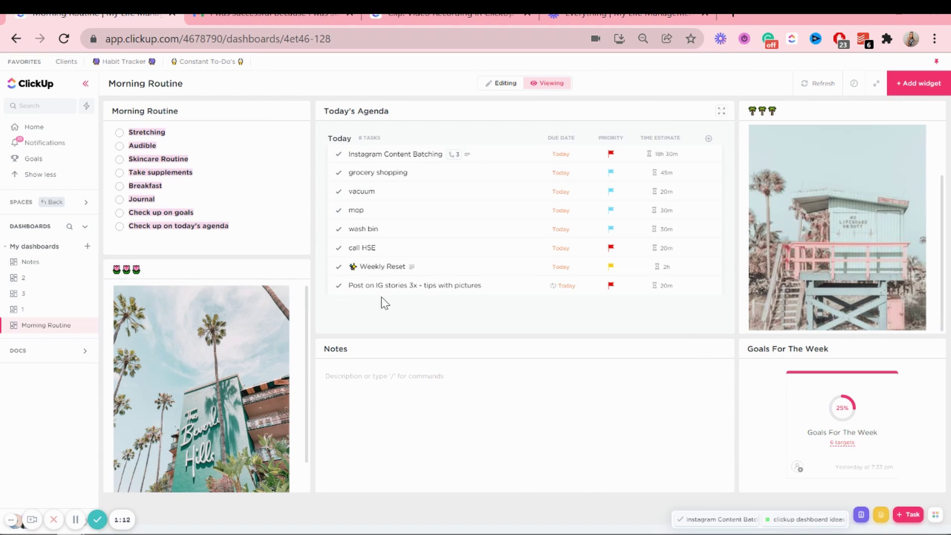
Step: Add another dashboard titled 'Goals Tracker' and bring up its Add widget chooser
{"action": "left_click", "coordinate": [87, 247]}
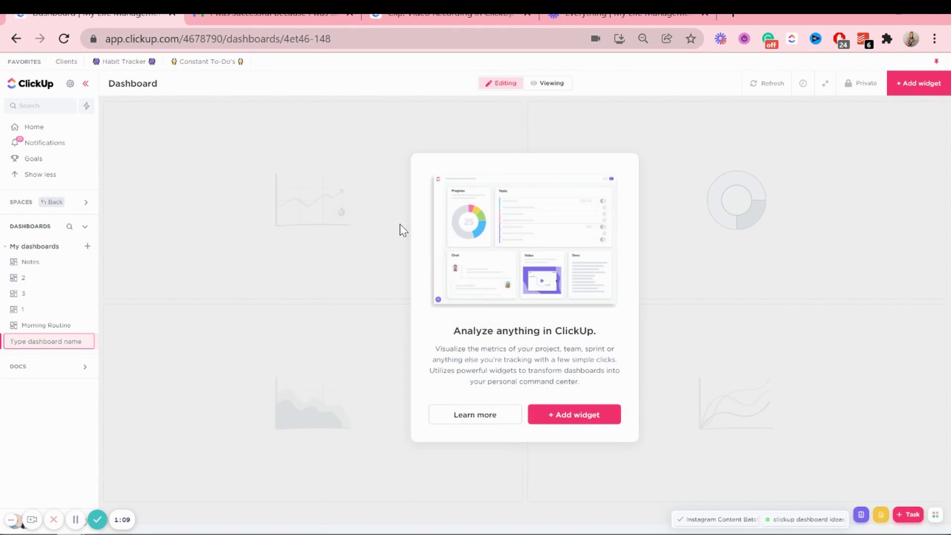
{"action": "left_click", "coordinate": [136, 84]}
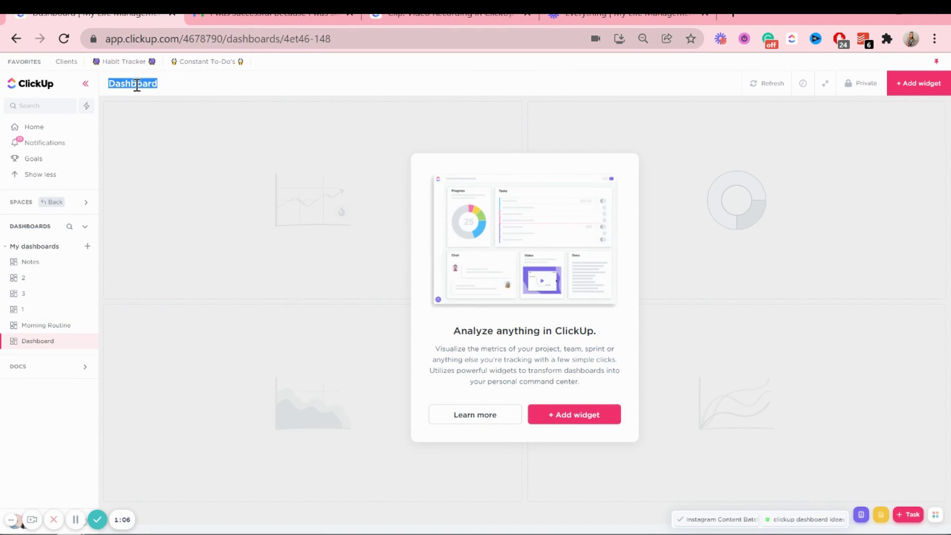
{"action": "type", "text": "Goals Tracker"}
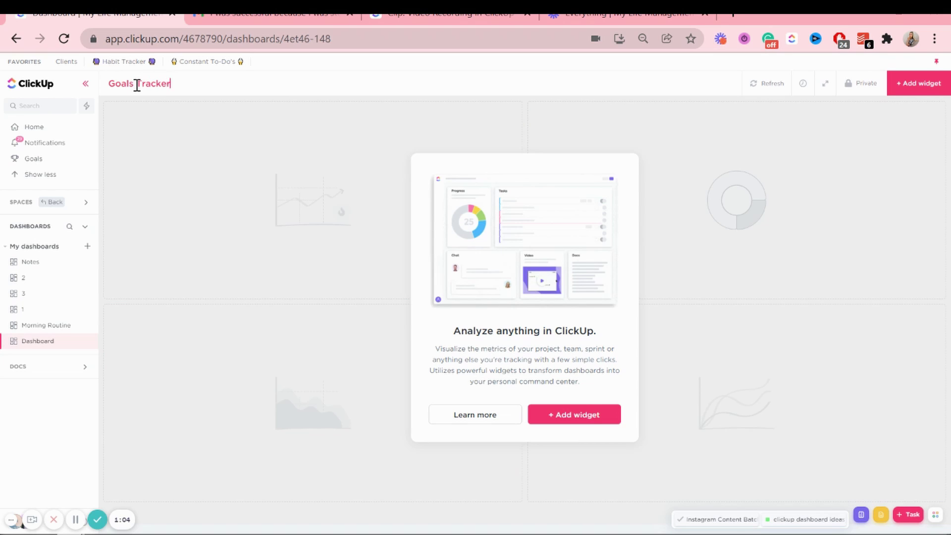
{"action": "left_click", "coordinate": [589, 418]}
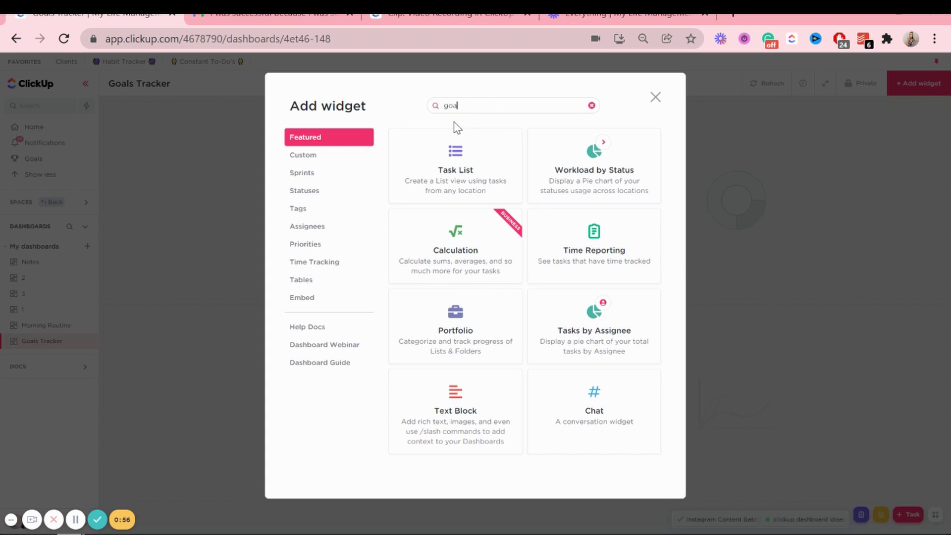
Step: Add a Goals widget tracking four goals, including January and 2022 Goals, sorted by Due Date
{"action": "left_click", "coordinate": [382, 144]}
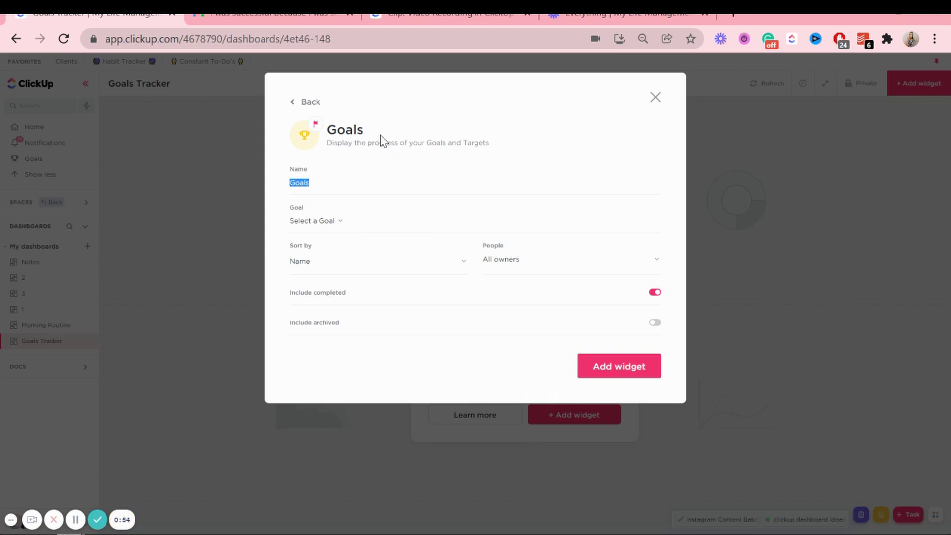
{"action": "left_click", "coordinate": [339, 222]}
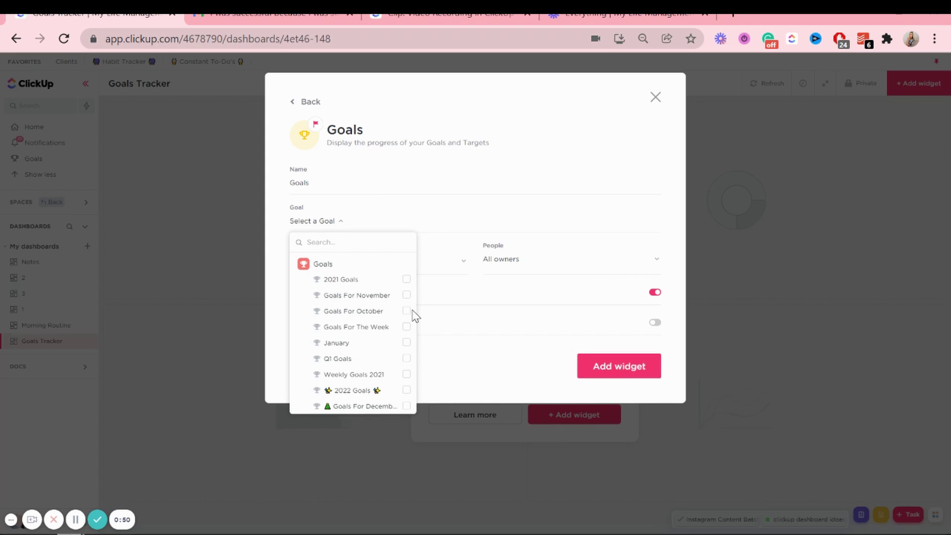
{"action": "left_click", "coordinate": [406, 343]}
{"action": "left_click", "coordinate": [407, 390]}
{"action": "left_click", "coordinate": [468, 224]}
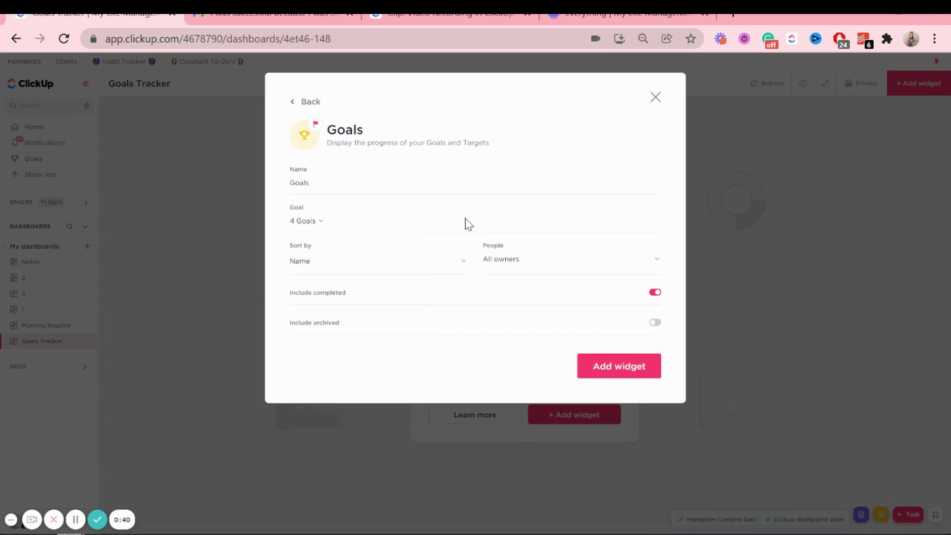
{"action": "left_click", "coordinate": [335, 270]}
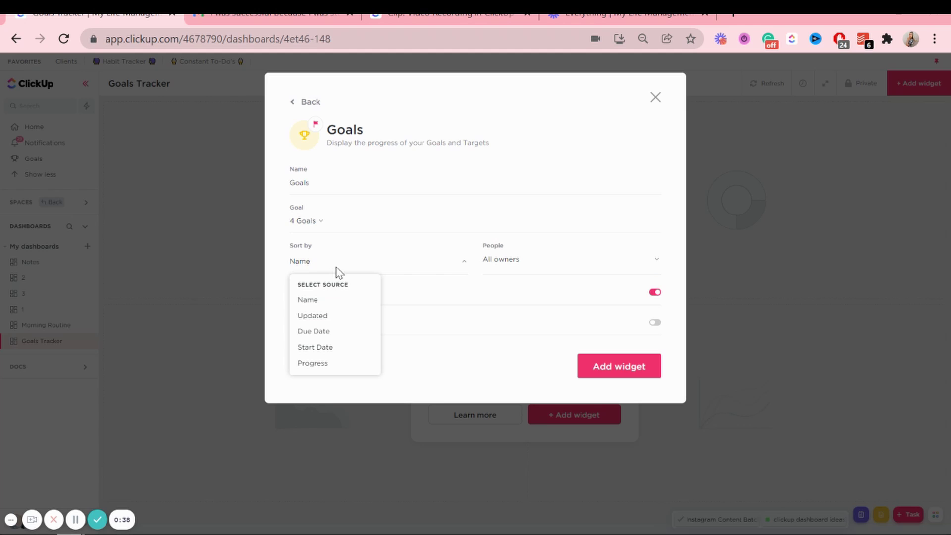
{"action": "left_click", "coordinate": [325, 336]}
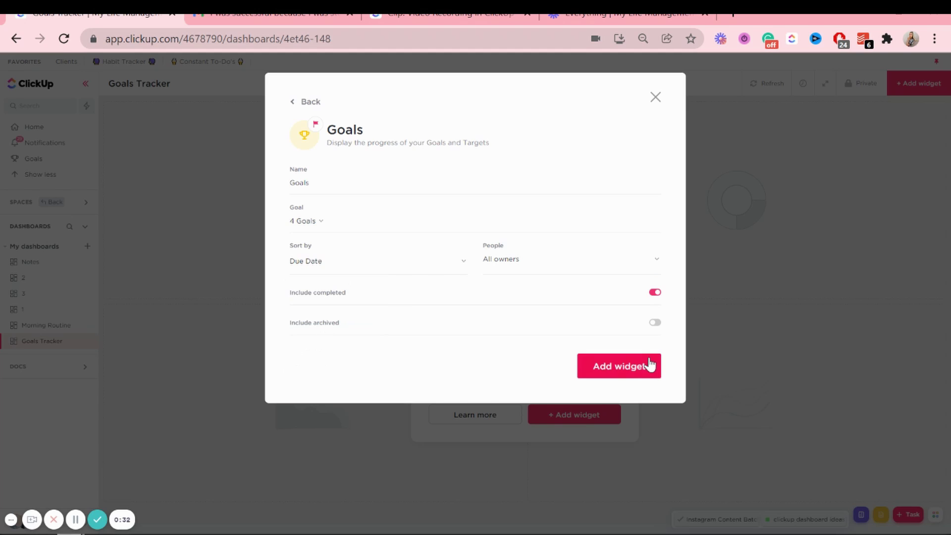
{"action": "left_click", "coordinate": [619, 366]}
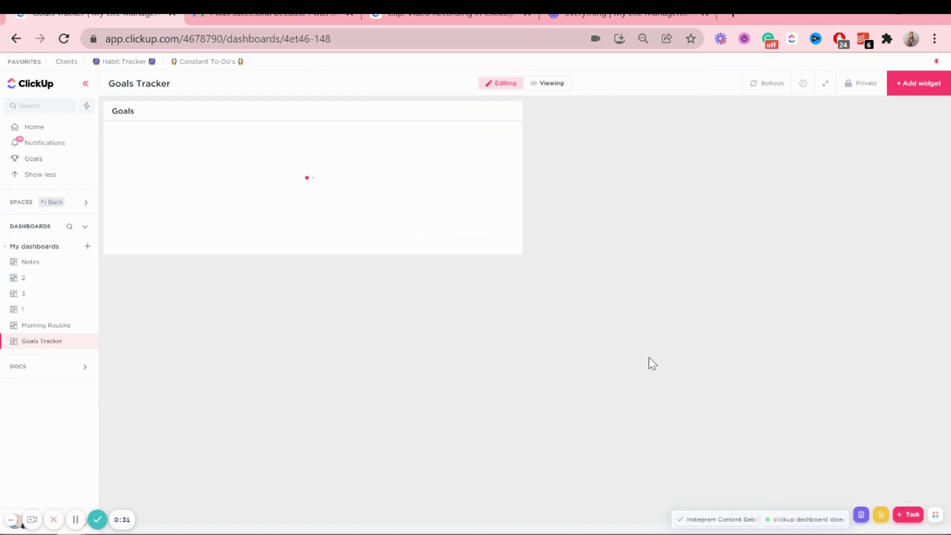
Step: Start a Journal text block whose first line reads 'Weekly Goals 👉'
{"action": "left_click", "coordinate": [921, 95]}
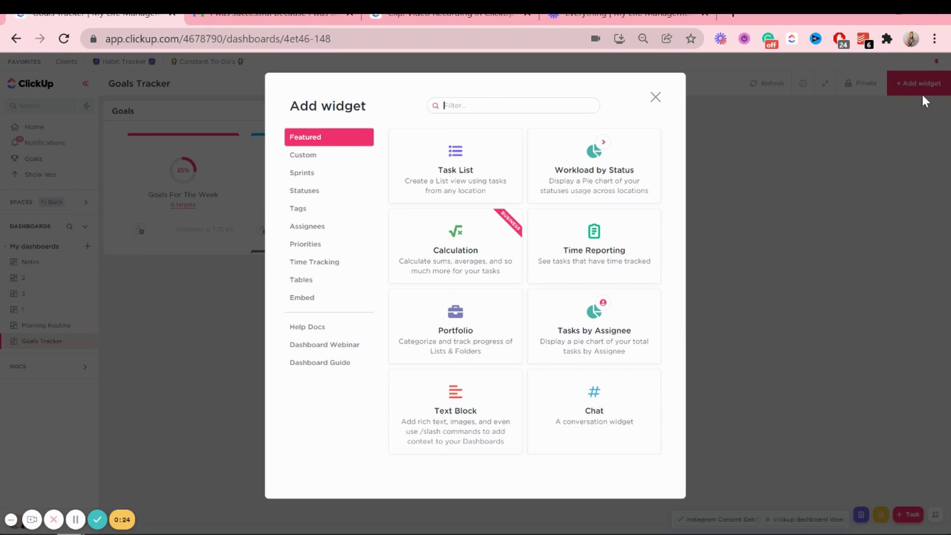
{"action": "left_click", "coordinate": [462, 400]}
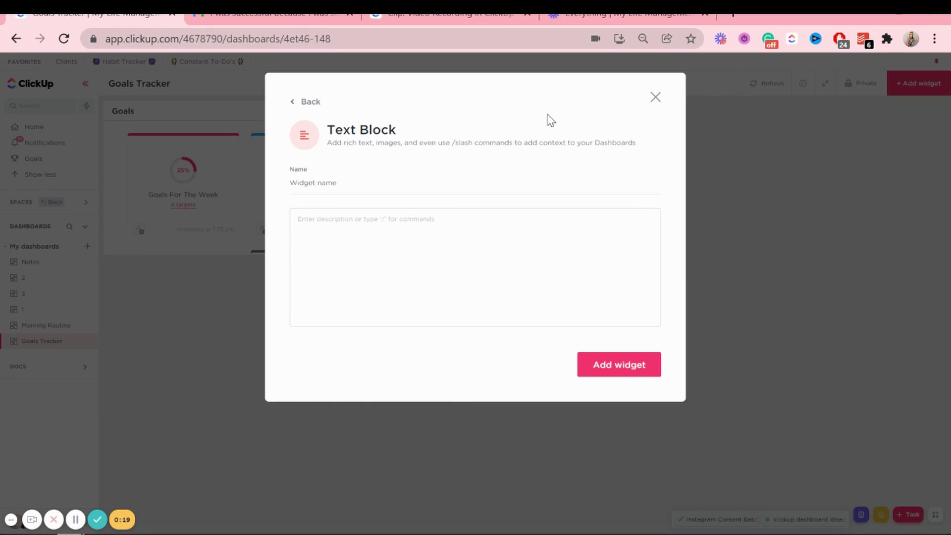
{"action": "type", "text": "Journal"}
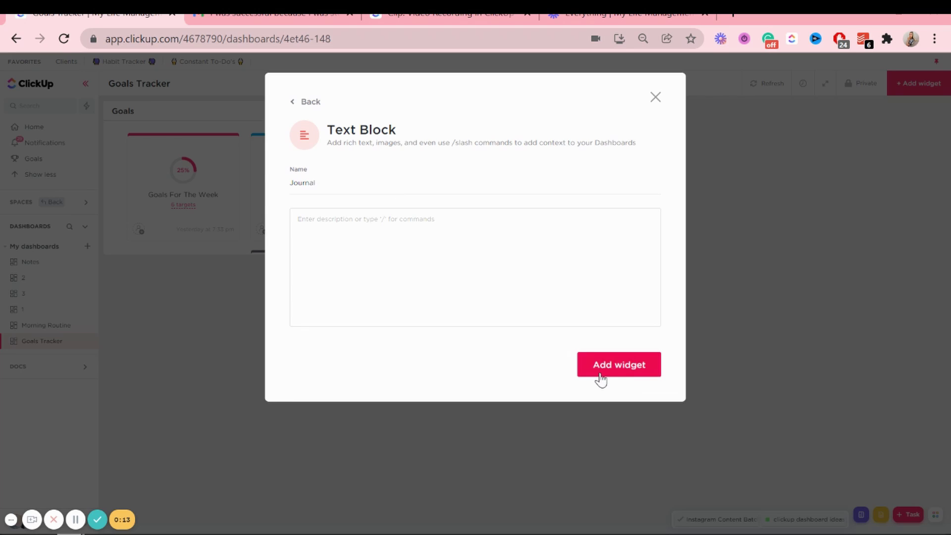
{"action": "left_click", "coordinate": [369, 218]}
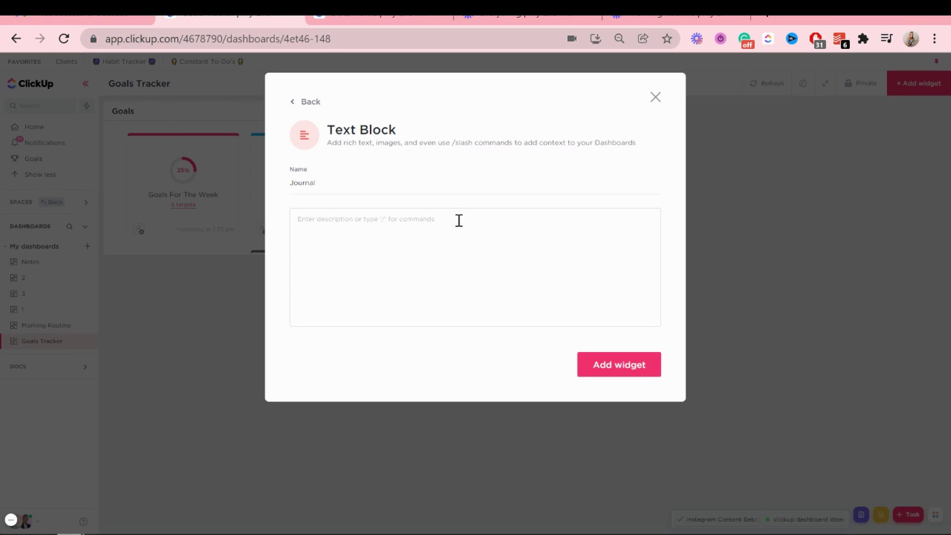
{"action": "type", "text": "Weekly Goals"}
{"action": "key", "text": "super+period"}
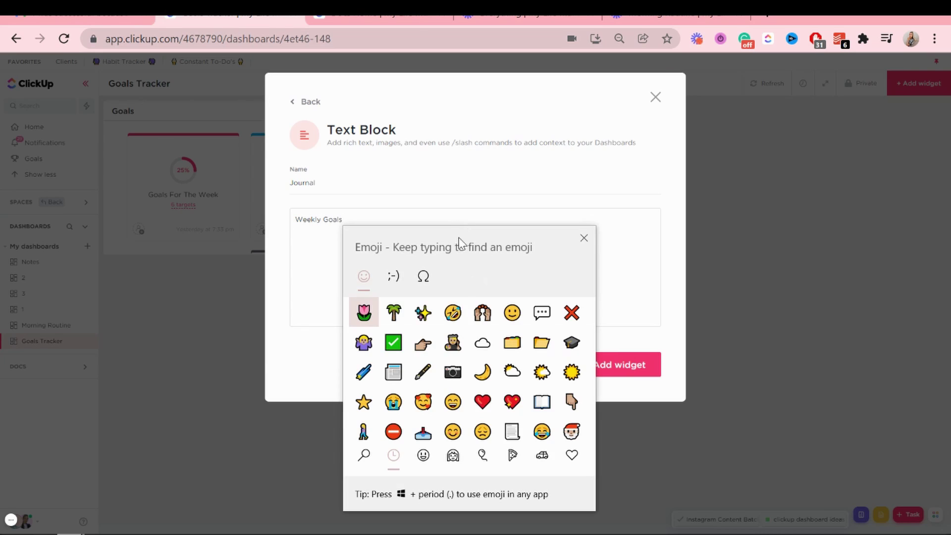
{"action": "left_click", "coordinate": [423, 342]}
Step: Duplicate the Weekly Goals line twice, renaming the copies Monthly Goals and Quarterly Goals
{"action": "left_click_drag", "start_coordinate": [361, 219], "coordinate": [296, 219]}
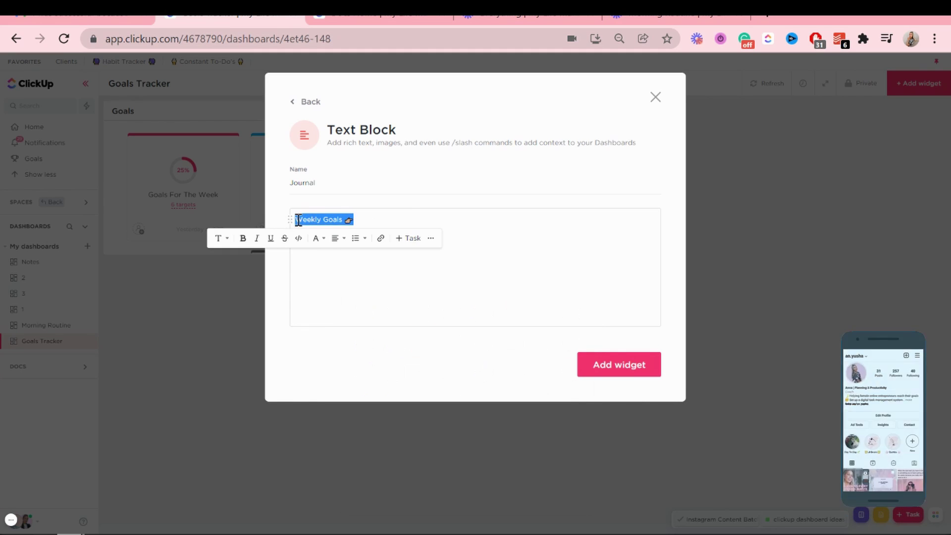
{"action": "key", "text": "ctrl+c"}
{"action": "left_click", "coordinate": [412, 217]}
{"action": "key", "text": "Return"}
{"action": "key", "text": "ctrl+v"}
{"action": "double_click", "coordinate": [307, 242]}
{"action": "type", "text": "Mon"}
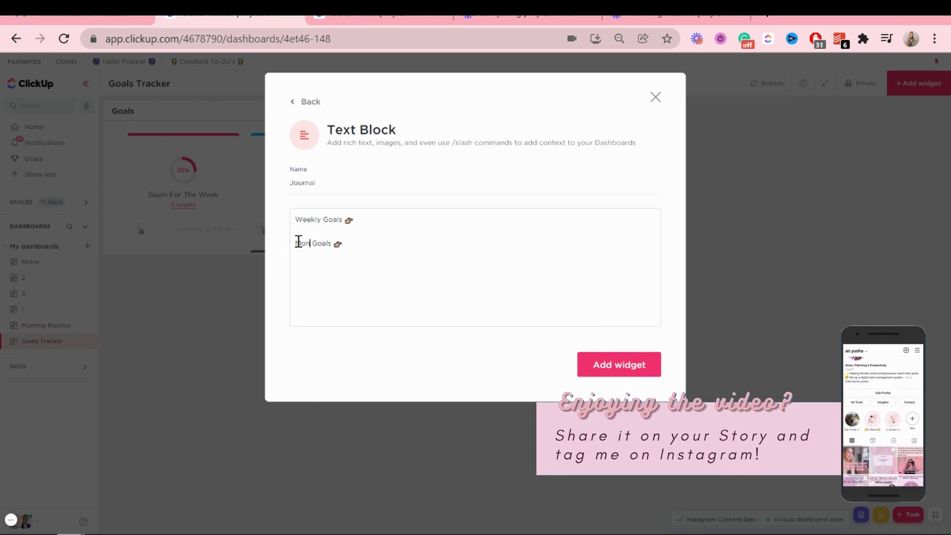
{"action": "type", "text": "thly"}
{"action": "left_click", "coordinate": [380, 245]}
{"action": "key", "text": "Return"}
{"action": "key", "text": "ctrl+v"}
{"action": "double_click", "coordinate": [304, 266]}
{"action": "type", "text": "Quarterly"}
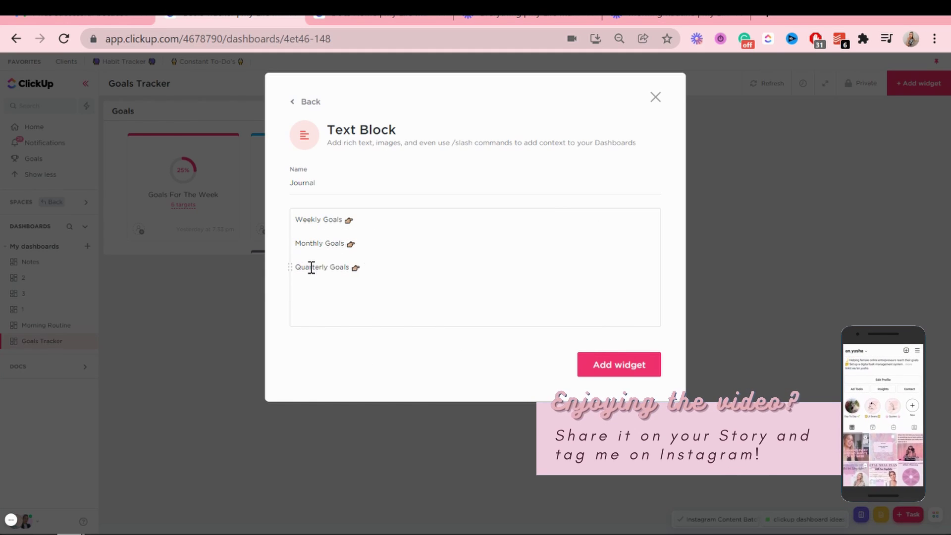
Step: Highlight Quarterly Goals orange, Monthly Goals pink and Weekly Goals green
{"action": "triple_click", "coordinate": [311, 268]}
{"action": "left_click", "coordinate": [319, 286]}
{"action": "left_click", "coordinate": [360, 425]}
{"action": "triple_click", "coordinate": [307, 242]}
{"action": "left_click", "coordinate": [319, 262]}
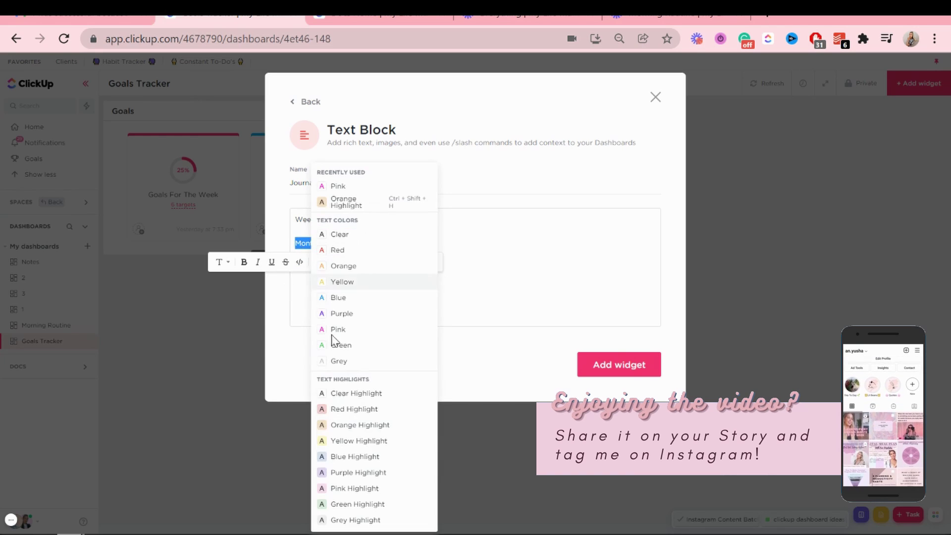
{"action": "left_click", "coordinate": [354, 487]}
{"action": "triple_click", "coordinate": [317, 219]}
{"action": "left_click", "coordinate": [319, 238]}
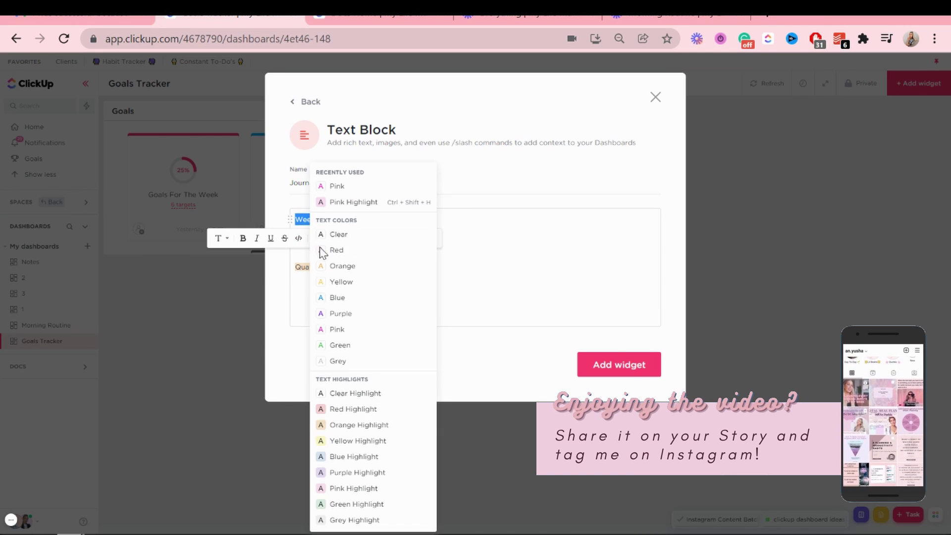
{"action": "left_click", "coordinate": [378, 393]}
Step: Format all three goal lines as Heading 4
{"action": "left_click_drag", "start_coordinate": [296, 219], "coordinate": [297, 267]}
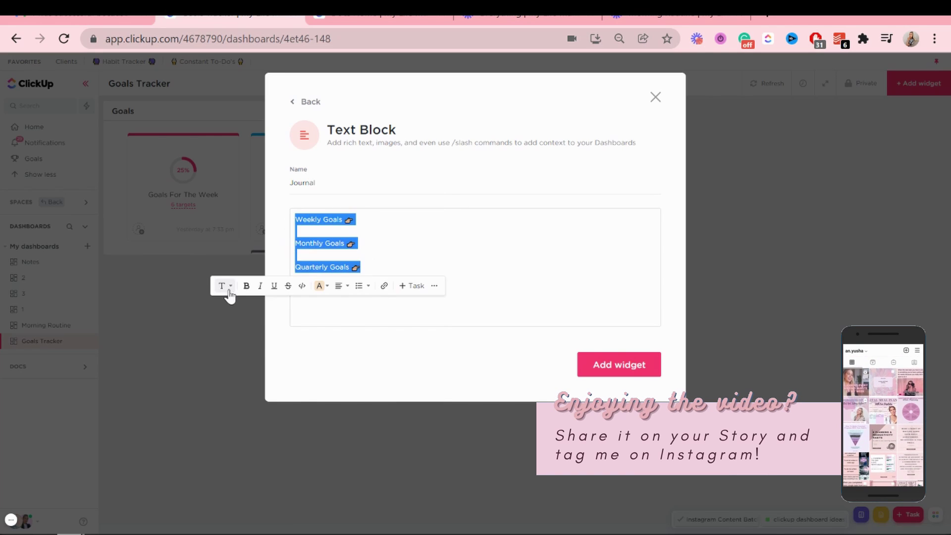
{"action": "left_click", "coordinate": [229, 285]}
{"action": "left_click", "coordinate": [296, 389]}
{"action": "left_click", "coordinate": [374, 274]}
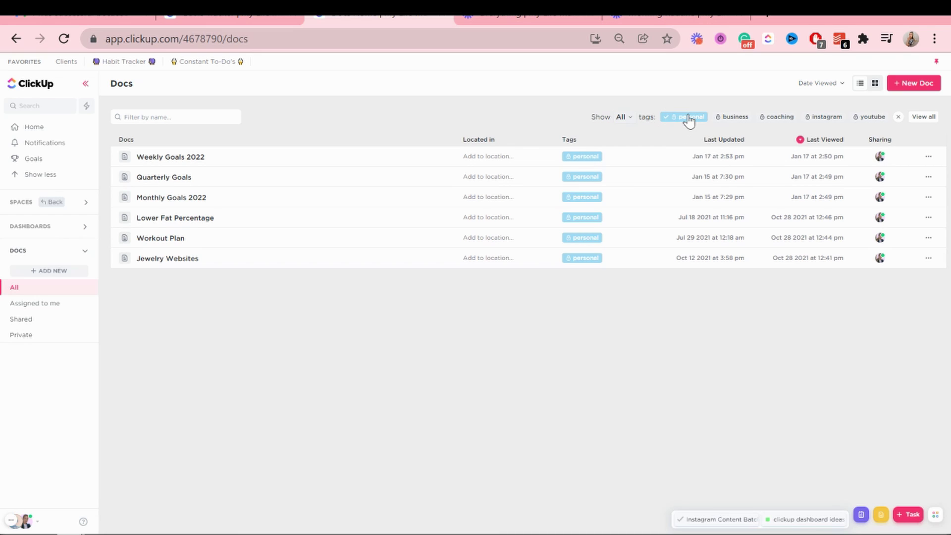
Step: Open the Monthly Goals 2022 doc and copy its link from Doc Settings
{"action": "left_click", "coordinate": [166, 198]}
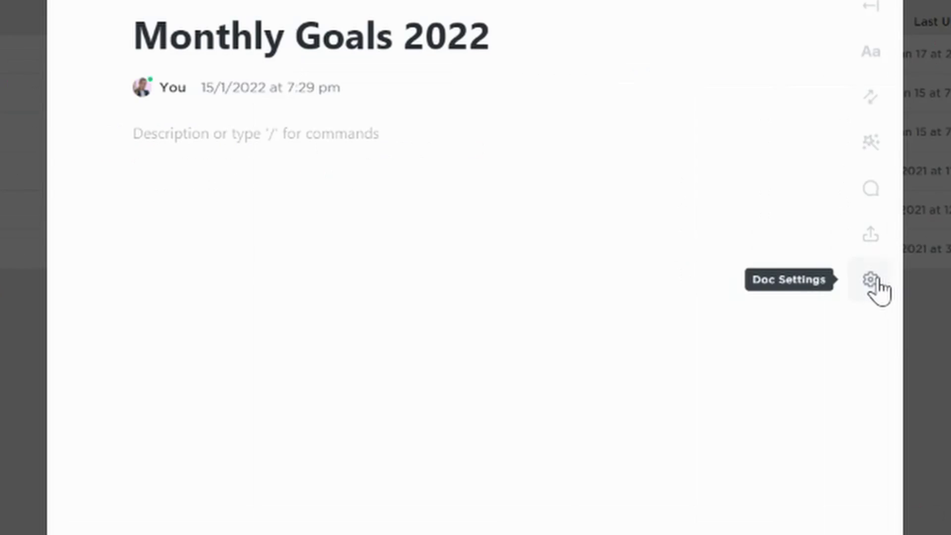
{"action": "left_click", "coordinate": [681, 273]}
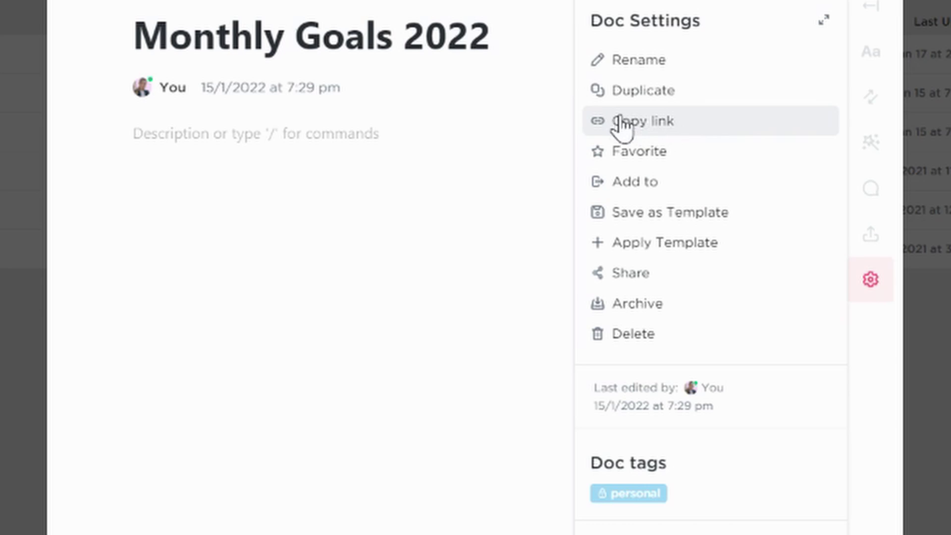
{"action": "left_click", "coordinate": [629, 129]}
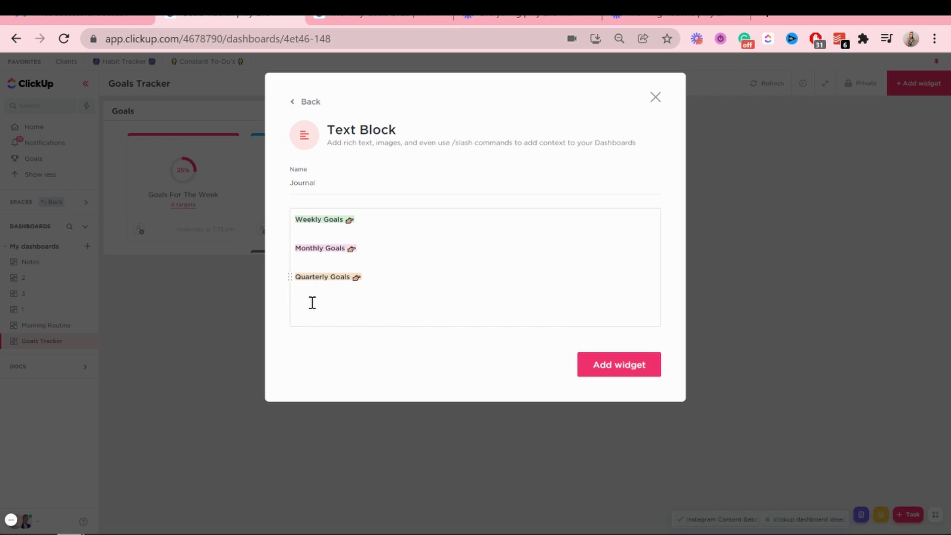
Step: Paste the Monthly Goals 2022 link as a plain URL beside the Monthly Goals heading, then close the doc
{"action": "left_click", "coordinate": [370, 284]}
{"action": "key", "text": "Return"}
{"action": "key", "text": "Return"}
{"action": "key", "text": "ctrl+v"}
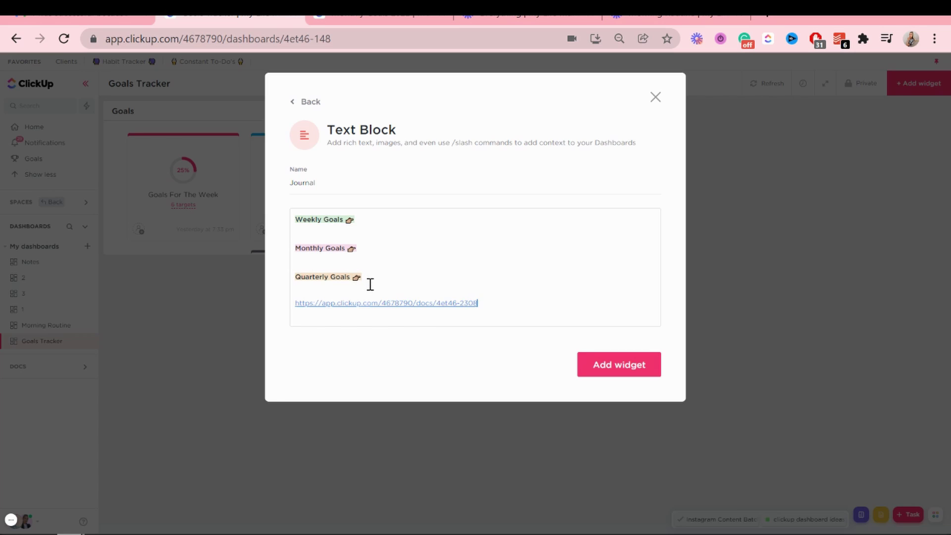
{"action": "left_click", "coordinate": [417, 304]}
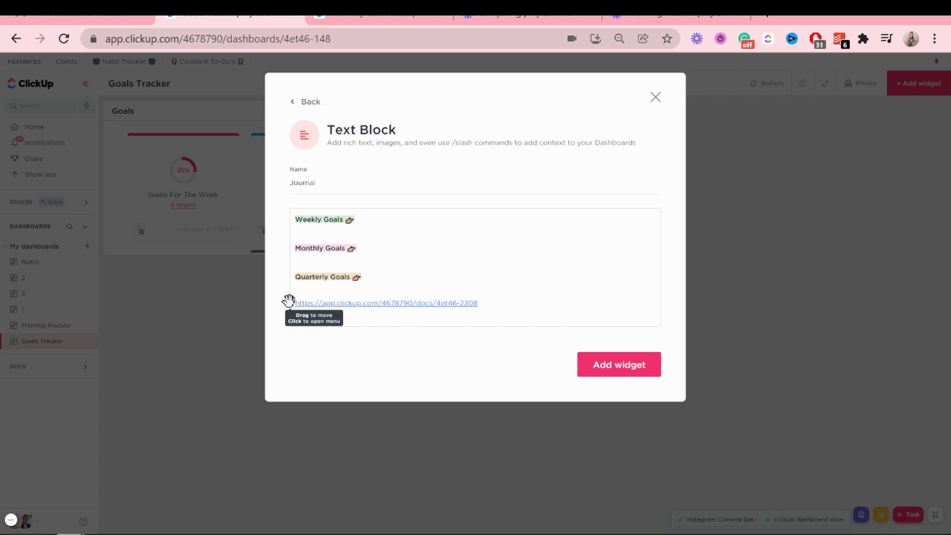
{"action": "left_click_drag", "start_coordinate": [289, 301], "coordinate": [656, 251]}
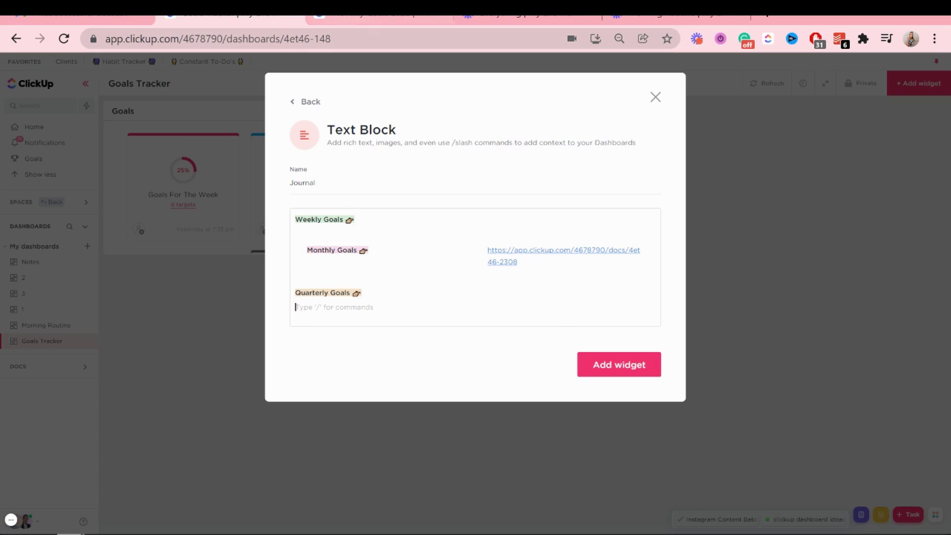
{"action": "key", "text": "ctrl+Tab"}
{"action": "left_click", "coordinate": [755, 332]}
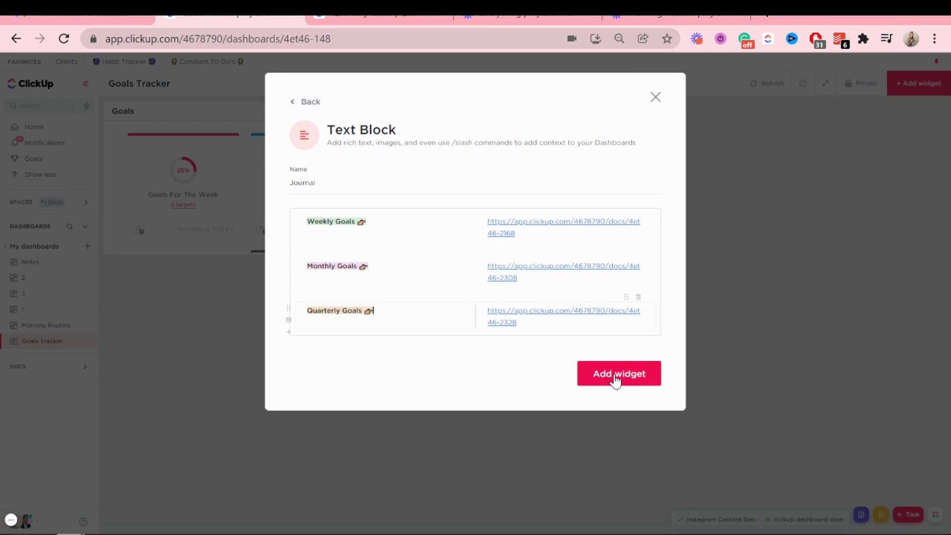
Step: Save the Journal widget to the dashboard and insert a divider below the goals
{"action": "left_click", "coordinate": [615, 380]}
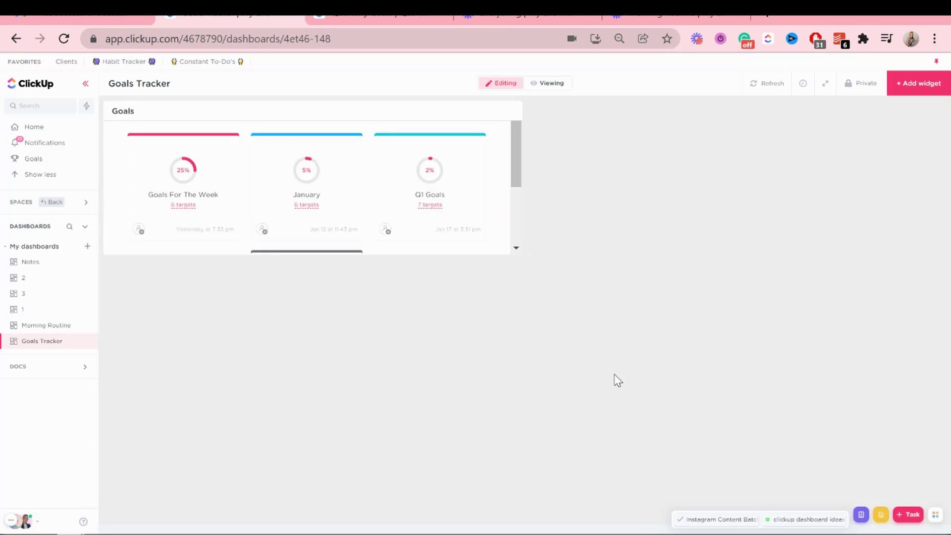
{"action": "type", "text": "/"}
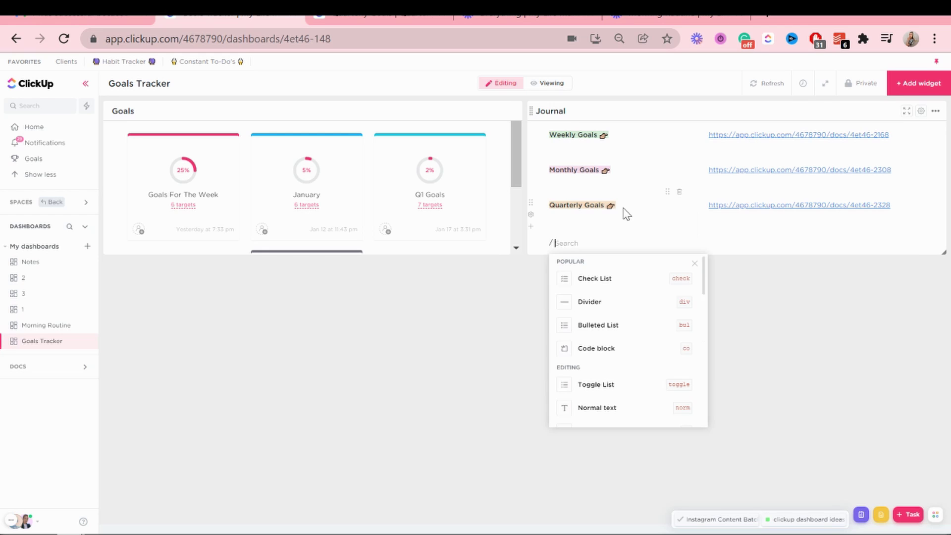
{"action": "type", "text": "d"}
{"action": "key", "text": "Return"}
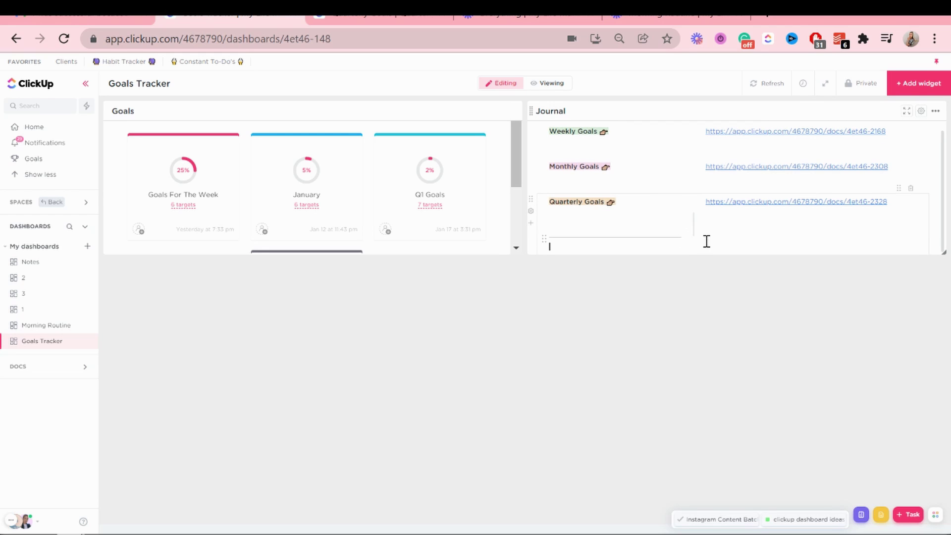
Step: Add an Ideas heading framed by ✨ sparkles emojis on both sides
{"action": "type", "text": "/h2"}
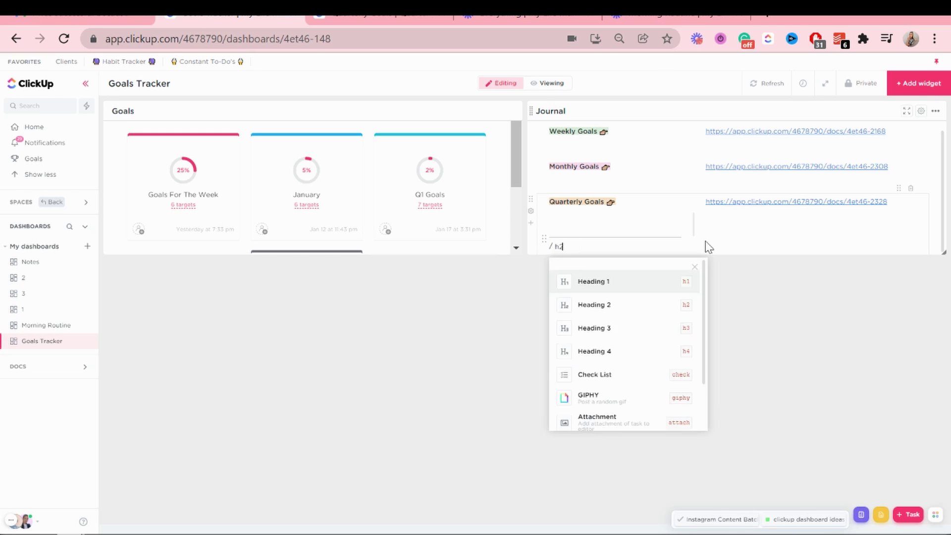
{"action": "key", "text": "Return"}
{"action": "key", "text": "super+period"}
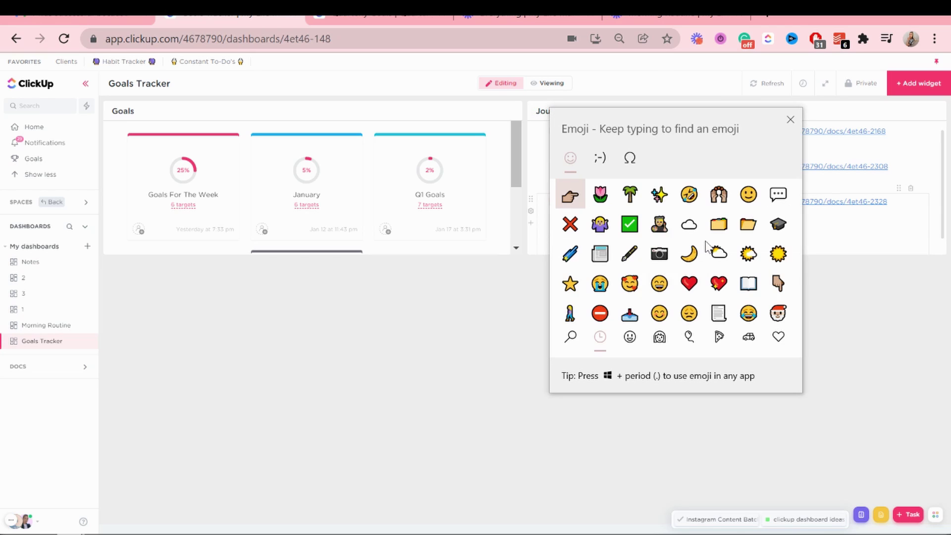
{"action": "left_click", "coordinate": [586, 194]}
{"action": "key", "text": "super+period"}
{"action": "left_click", "coordinate": [585, 192]}
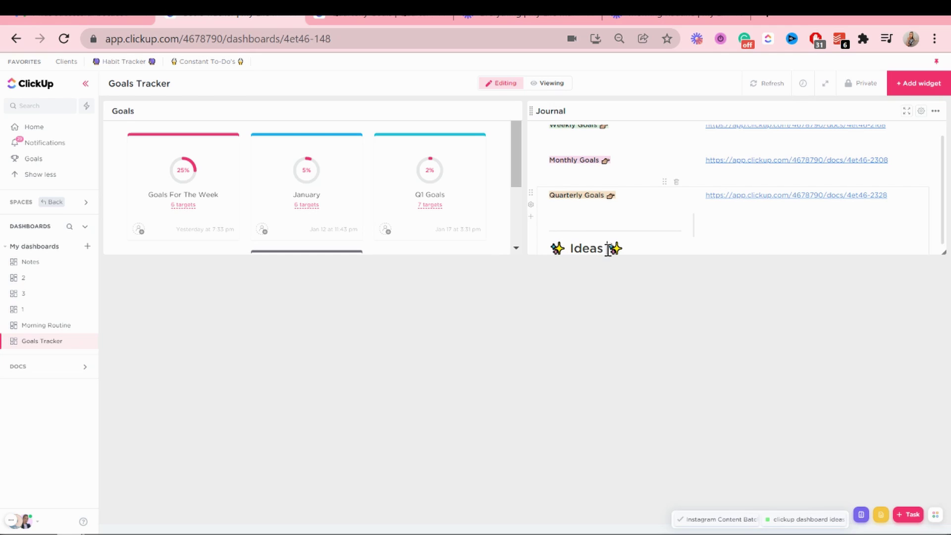
{"action": "scroll", "coordinate": [669, 223], "scroll_direction": "up", "scroll_amount": 1}
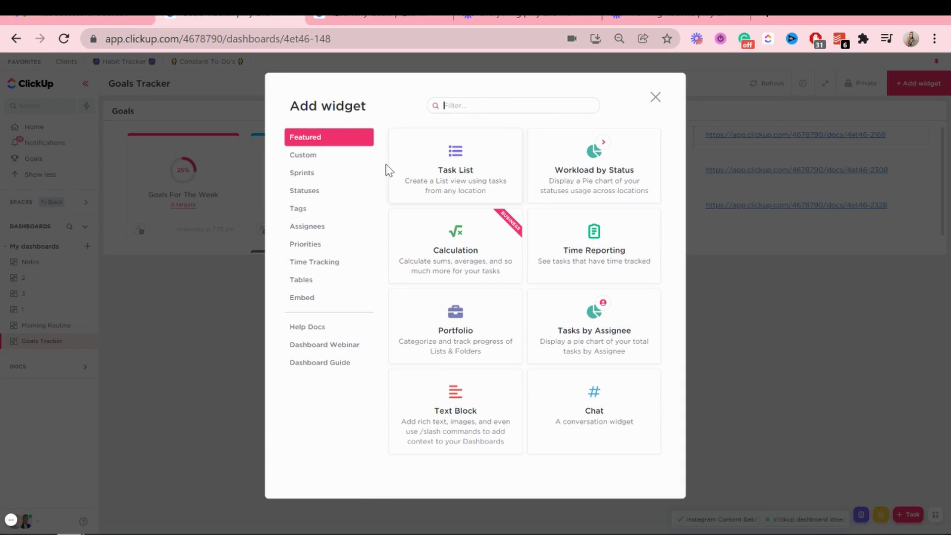
{"action": "left_click", "coordinate": [453, 418]}
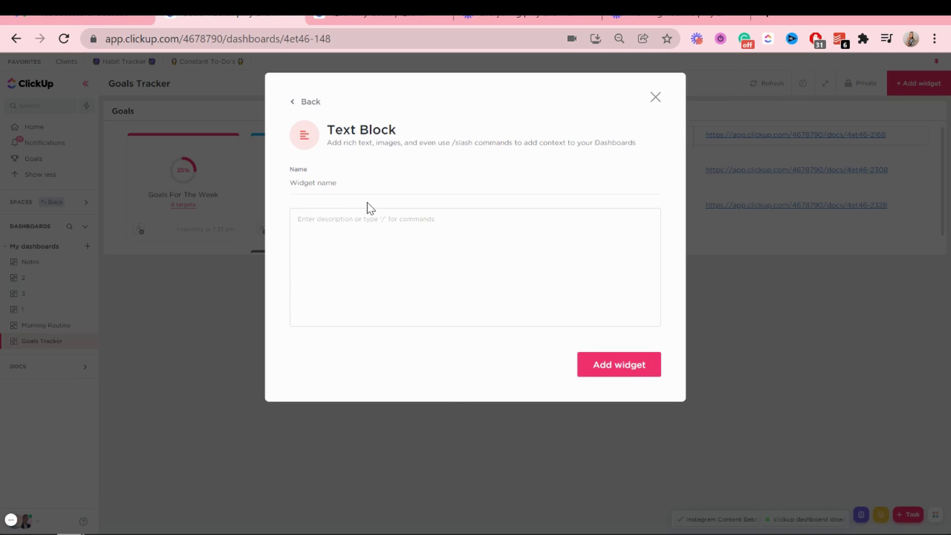
{"action": "type", "text": "Vision Board"}
{"action": "left_click", "coordinate": [376, 214]}
{"action": "type", "text": "/attach"}
{"action": "key", "text": "Return"}
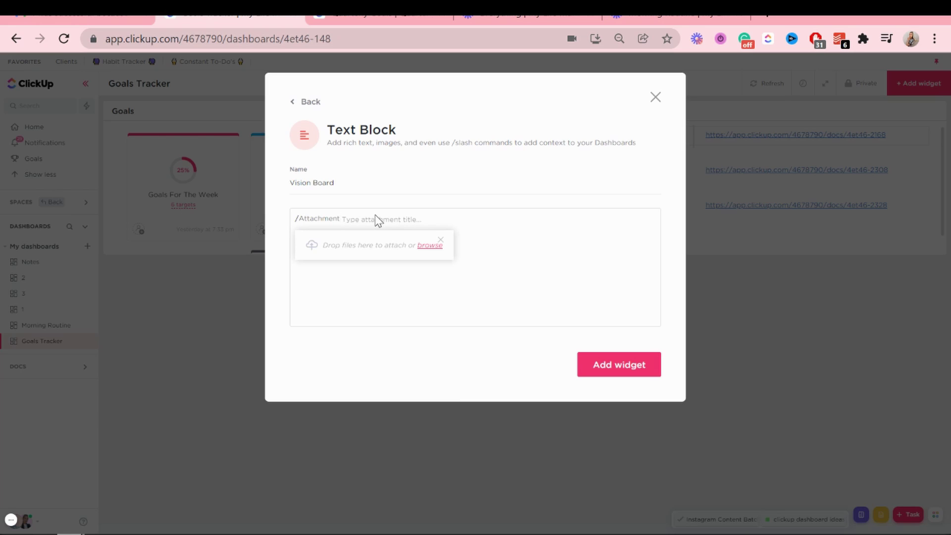
{"action": "left_click", "coordinate": [430, 245]}
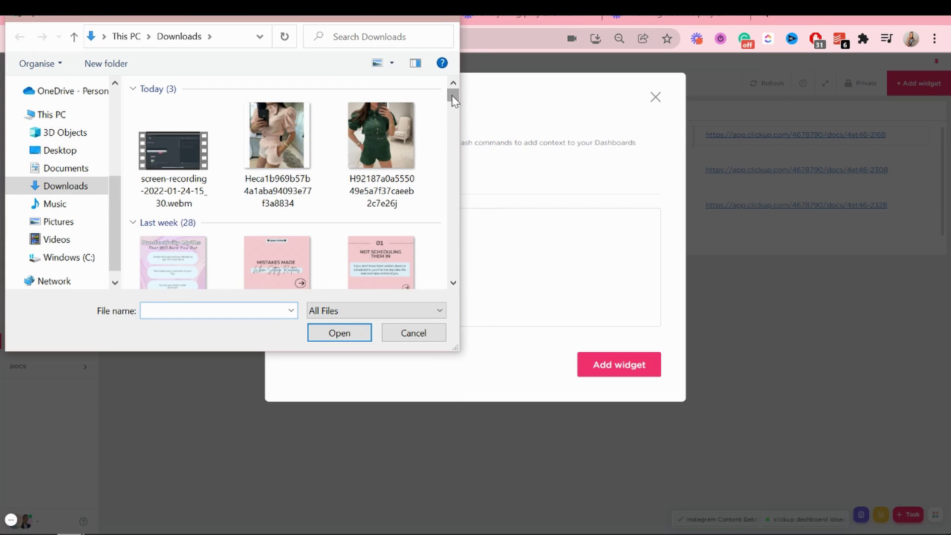
{"action": "left_click_drag", "start_coordinate": [452, 98], "coordinate": [459, 128]}
{"action": "double_click", "coordinate": [191, 205]}
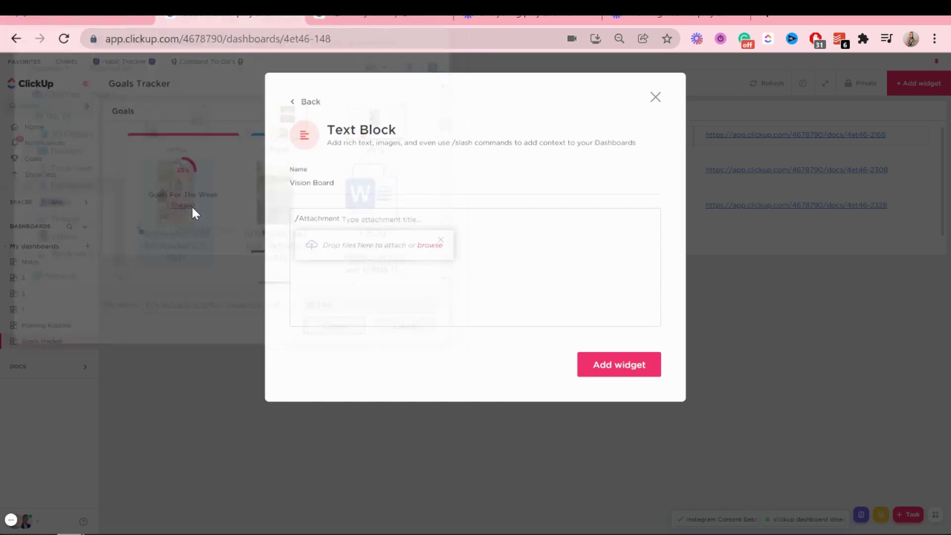
{"action": "scroll", "coordinate": [590, 403], "scroll_direction": "down", "scroll_amount": 5}
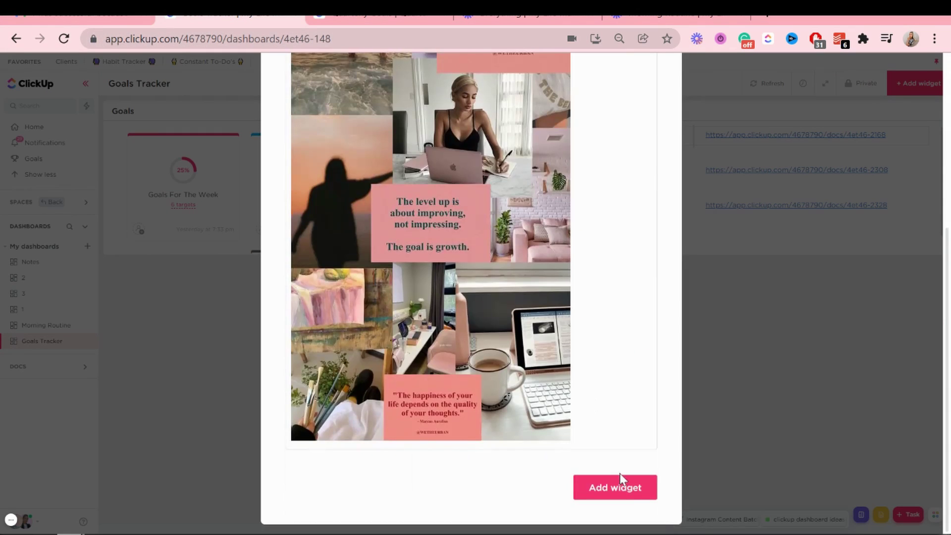
{"action": "left_click", "coordinate": [624, 496]}
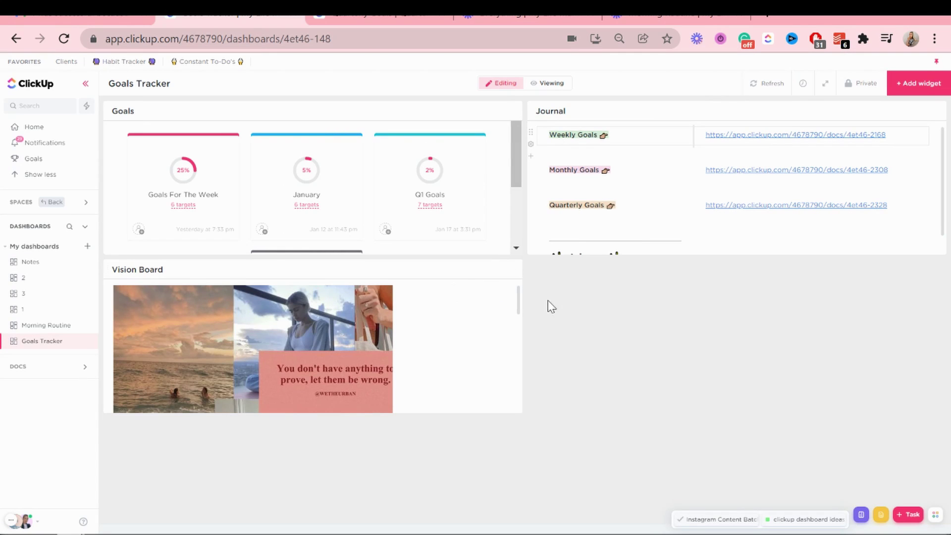
{"action": "left_click_drag", "start_coordinate": [516, 411], "coordinate": [408, 508]}
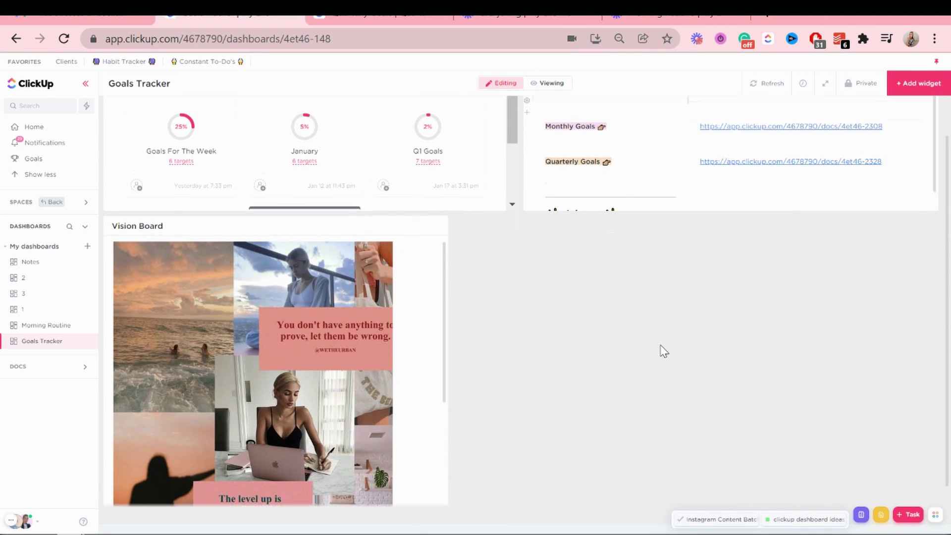
{"action": "scroll", "coordinate": [666, 347], "scroll_direction": "up", "scroll_amount": 2}
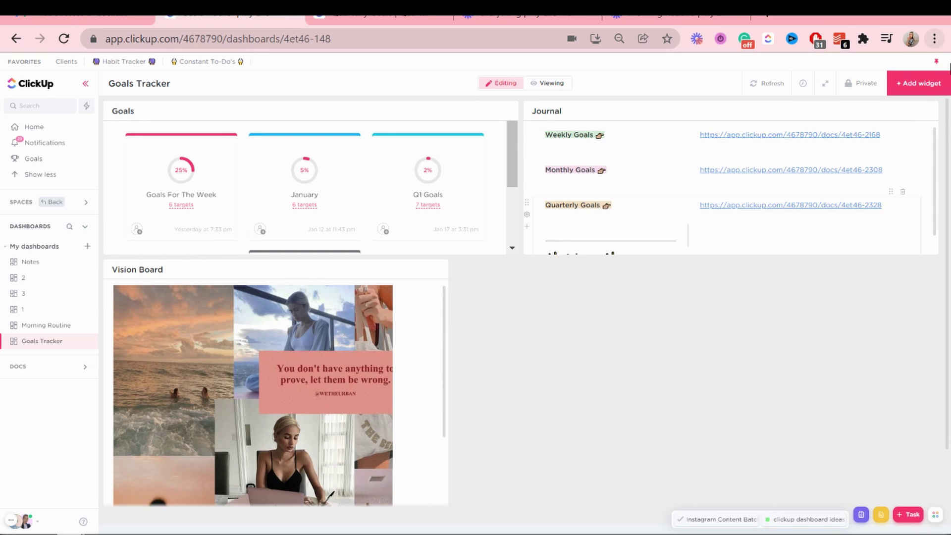
{"action": "left_click", "coordinate": [926, 85]}
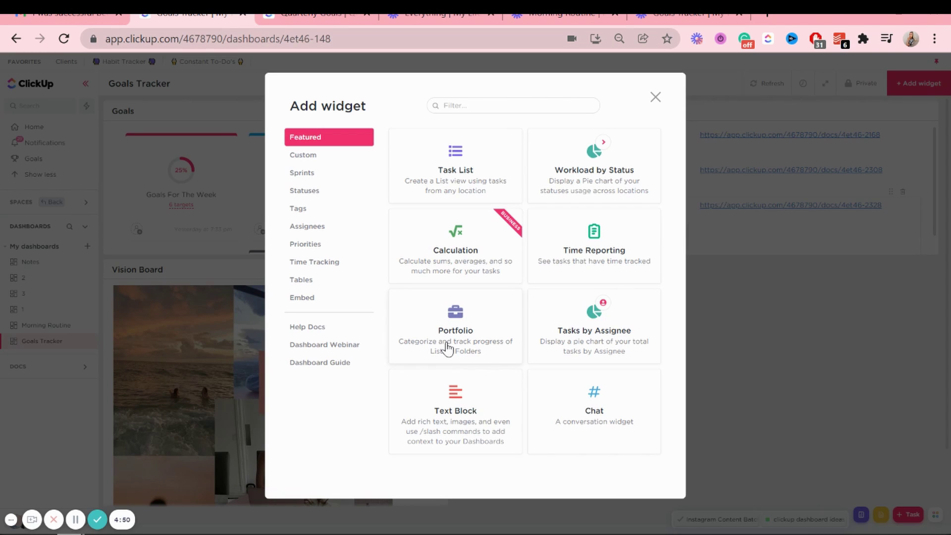
Step: Choose the Portfolio widget and name it 'Project Tracker'
{"action": "left_click", "coordinate": [448, 350]}
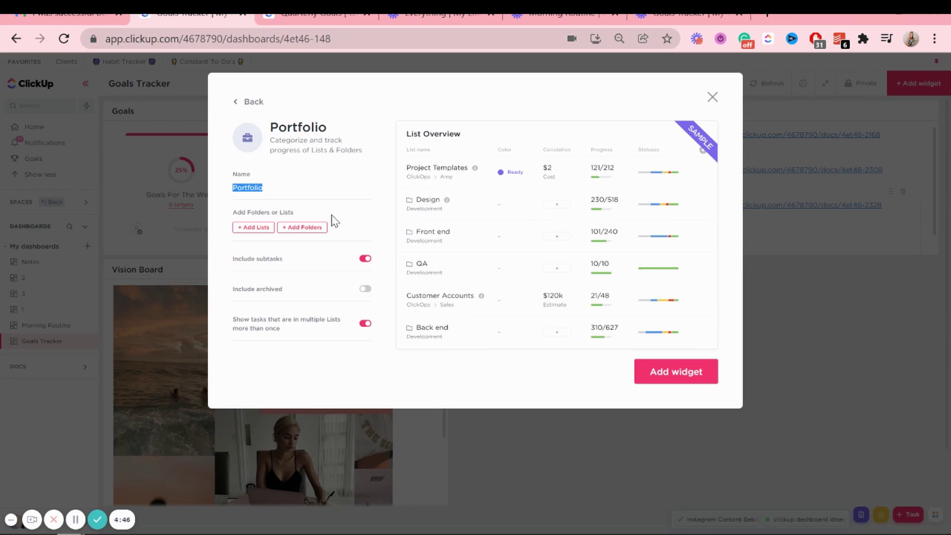
{"action": "key", "text": "BackSpace"}
{"action": "type", "text": "Project &"}
Step: Track four lists, including BGA, YTFB COURSE and Polymer Search, and add the widget
{"action": "left_click", "coordinate": [253, 230]}
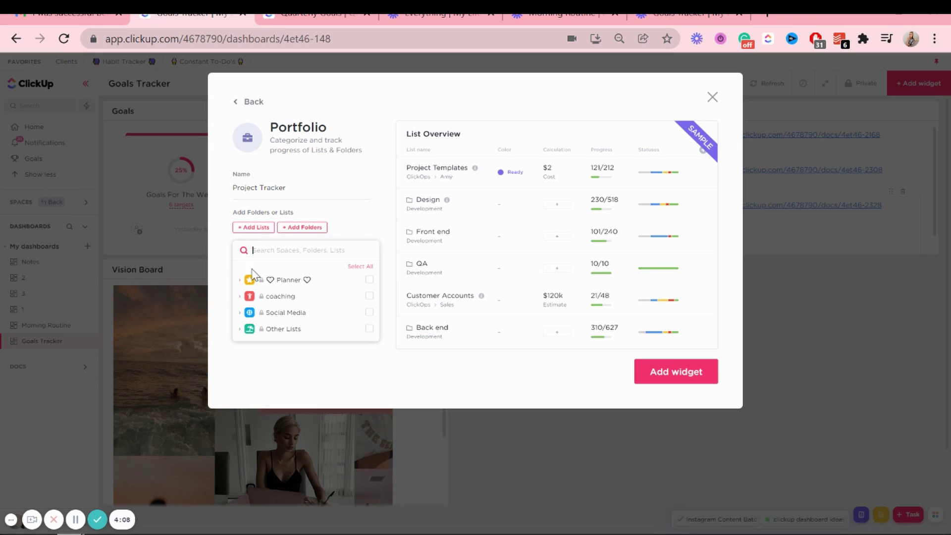
{"action": "left_click", "coordinate": [239, 329]}
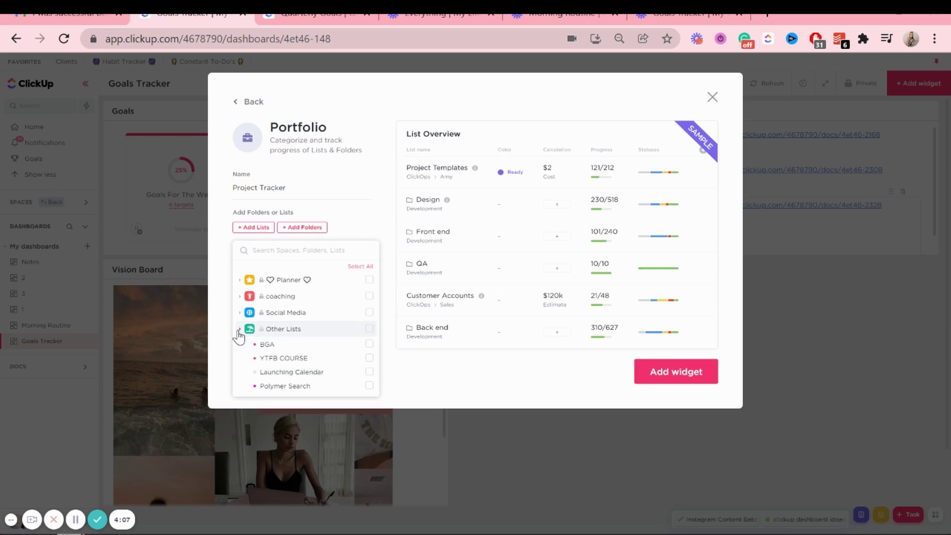
{"action": "left_click", "coordinate": [369, 344]}
{"action": "left_click", "coordinate": [369, 357]}
{"action": "left_click", "coordinate": [369, 385]}
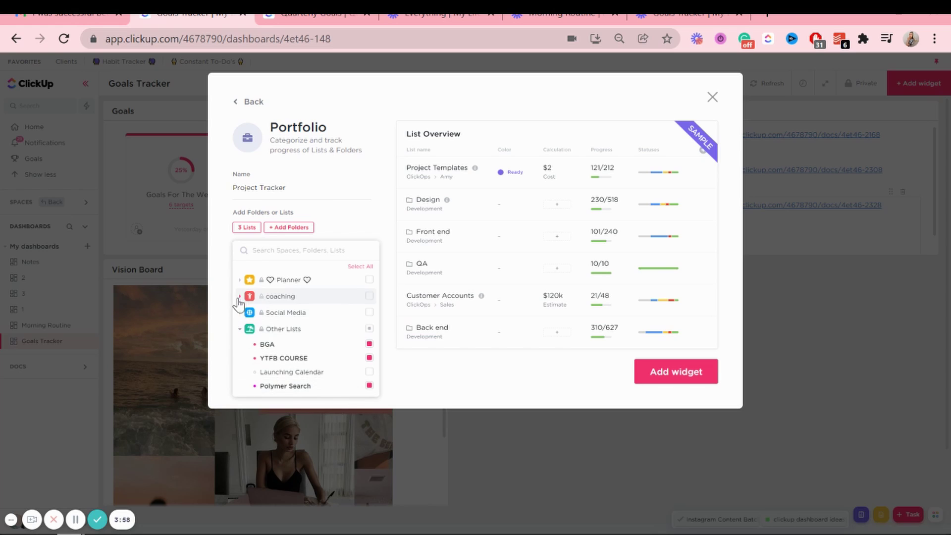
{"action": "left_click", "coordinate": [239, 295]}
{"action": "left_click", "coordinate": [368, 353]}
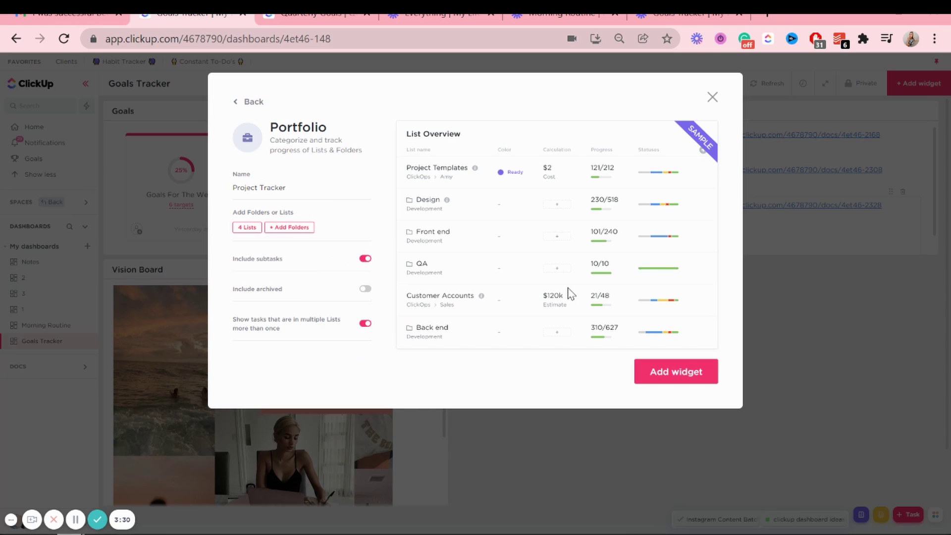
{"action": "left_click", "coordinate": [686, 372]}
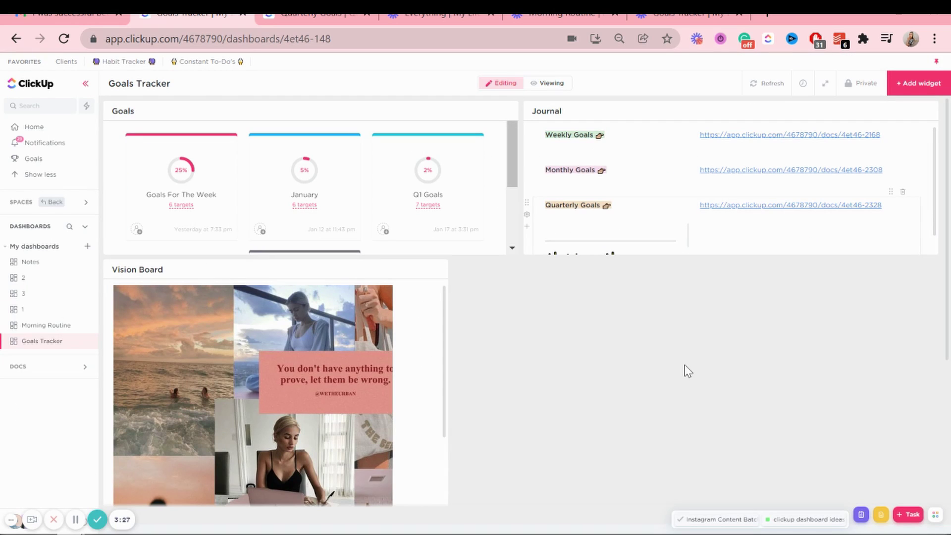
Step: Untick Owner in the Project Tracker's shown columns, leaving progress, completed and overdue counts
{"action": "scroll", "coordinate": [685, 365], "scroll_direction": "down", "scroll_amount": 5}
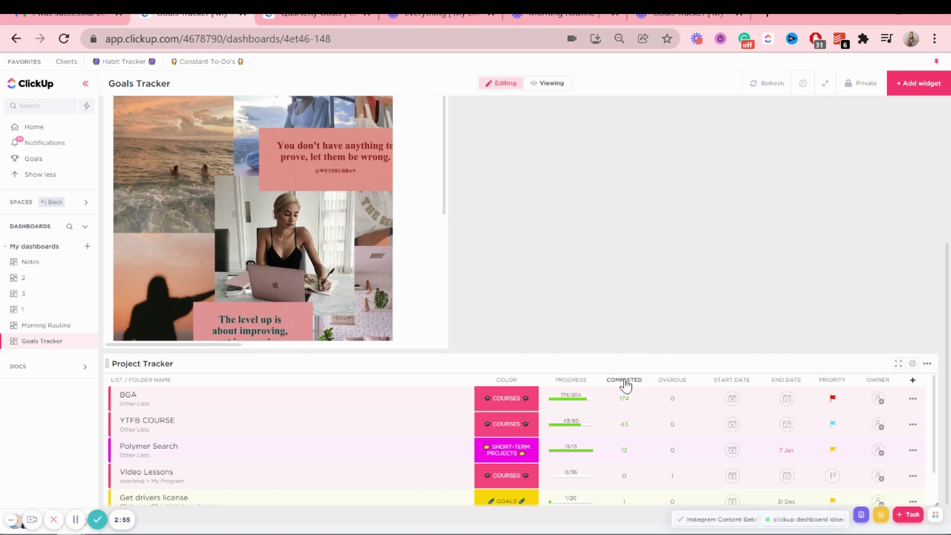
{"action": "scroll", "coordinate": [534, 391], "scroll_direction": "down", "scroll_amount": 2}
{"action": "scroll", "coordinate": [536, 389], "scroll_direction": "up", "scroll_amount": 2}
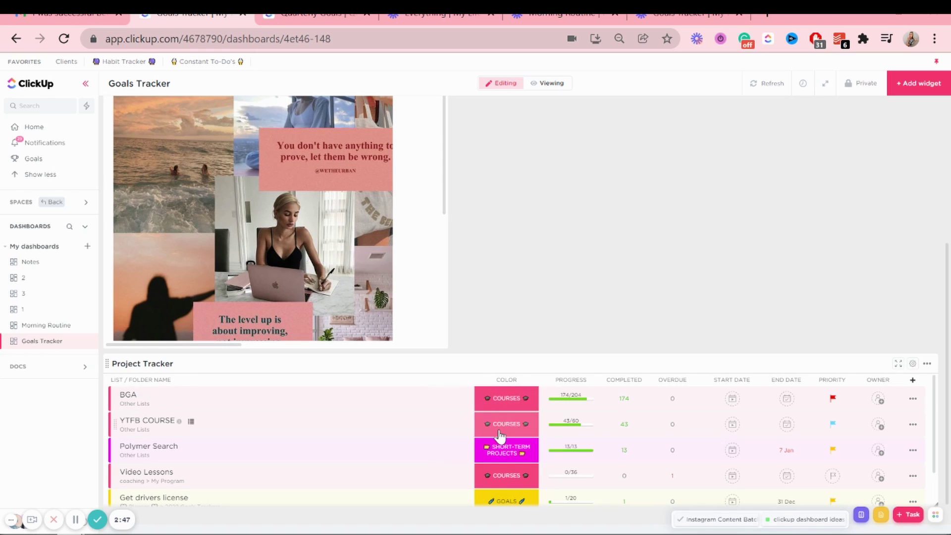
{"action": "scroll", "coordinate": [500, 435], "scroll_direction": "down", "scroll_amount": 2}
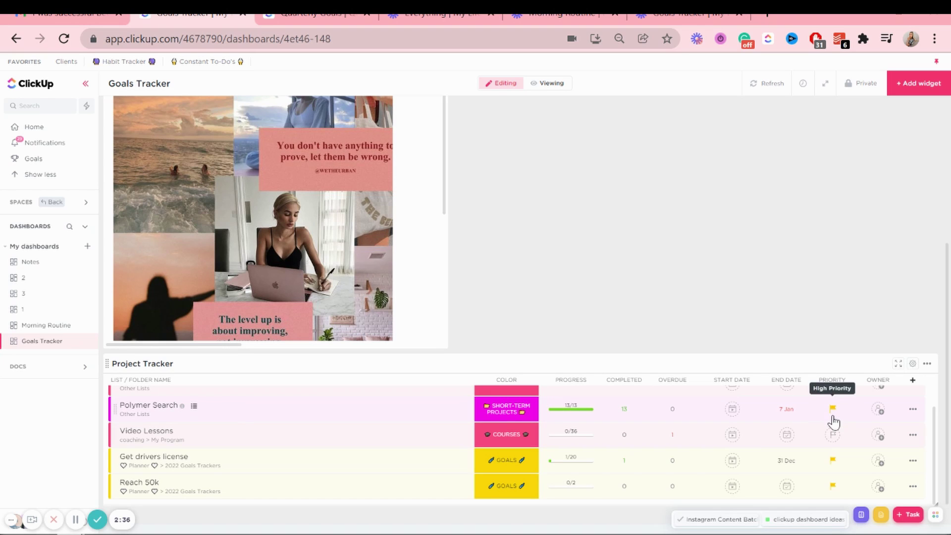
{"action": "scroll", "coordinate": [833, 422], "scroll_direction": "up", "scroll_amount": 2}
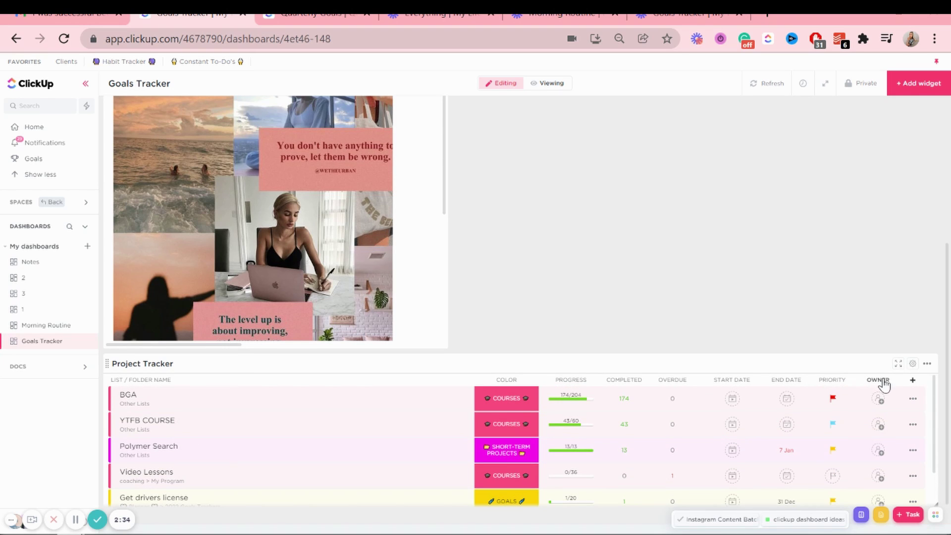
{"action": "left_click", "coordinate": [916, 398]}
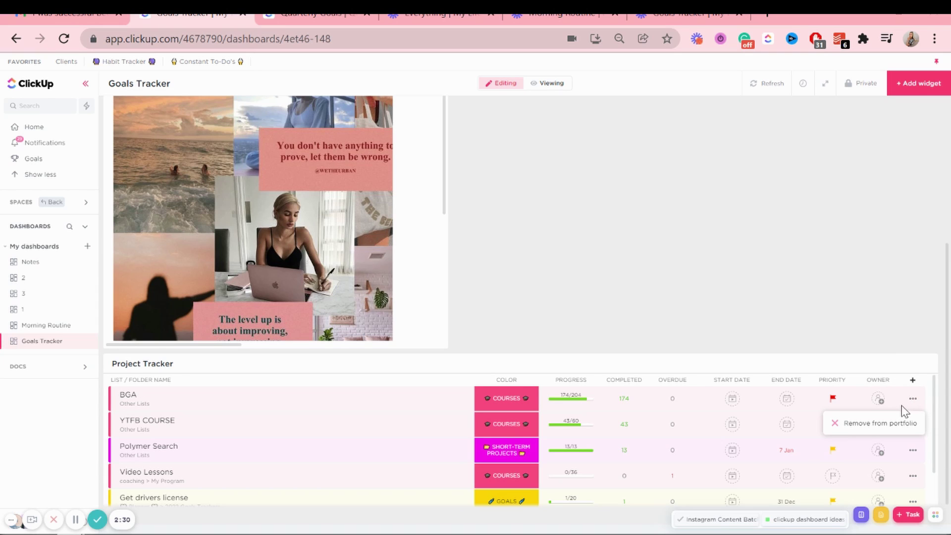
{"action": "left_click", "coordinate": [897, 404]}
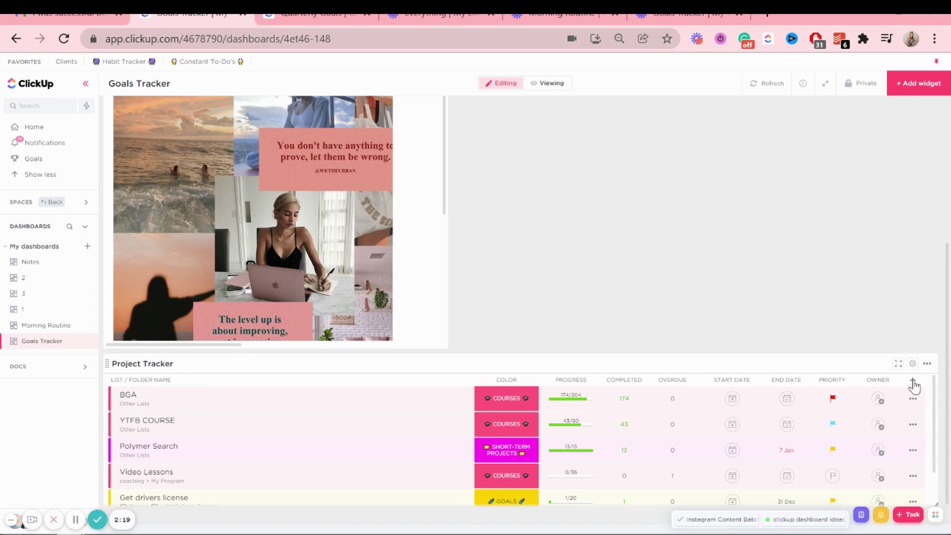
{"action": "left_click", "coordinate": [913, 383]}
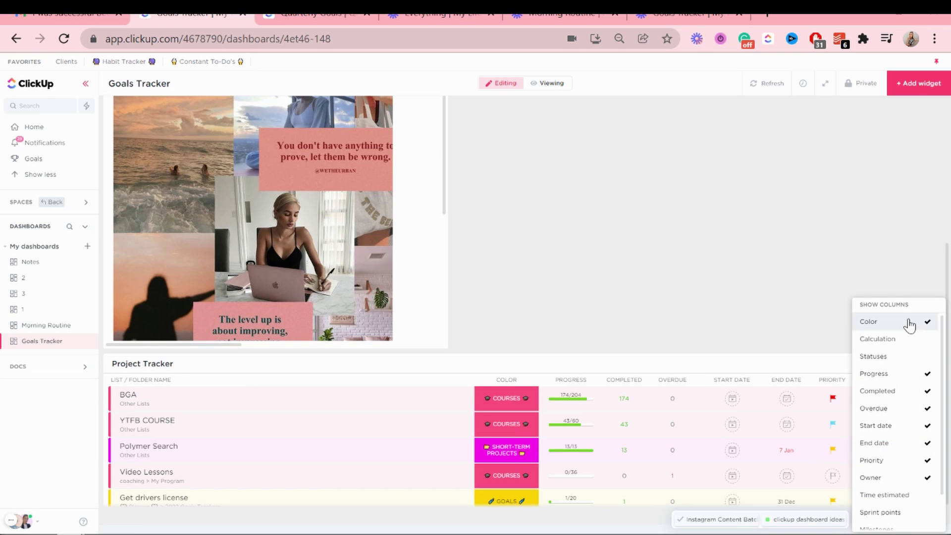
{"action": "scroll", "coordinate": [913, 394], "scroll_direction": "down", "scroll_amount": 2}
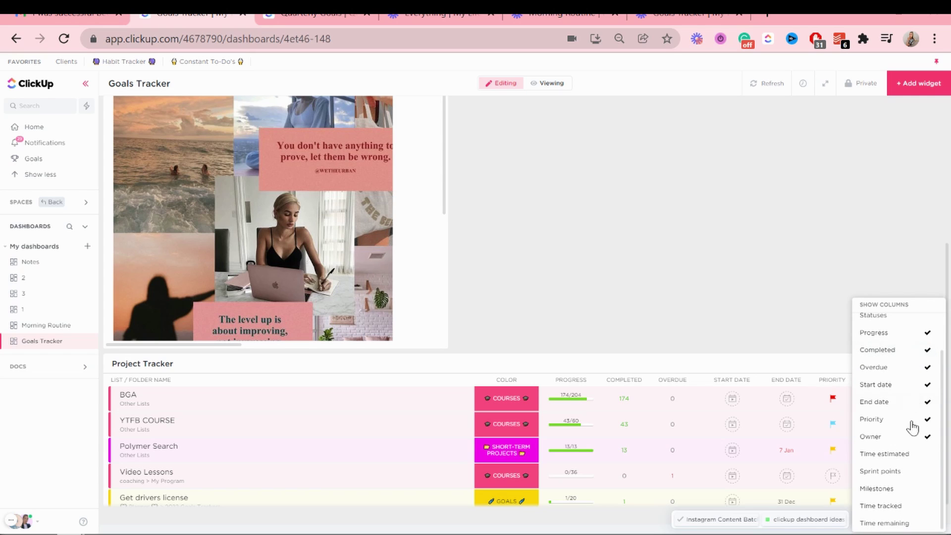
{"action": "left_click", "coordinate": [919, 436]}
{"action": "left_click", "coordinate": [733, 260]}
Step: Make the Goals widget narrower and place Vision Board between Goals and Journal
{"action": "scroll", "coordinate": [733, 260], "scroll_direction": "up", "scroll_amount": 4}
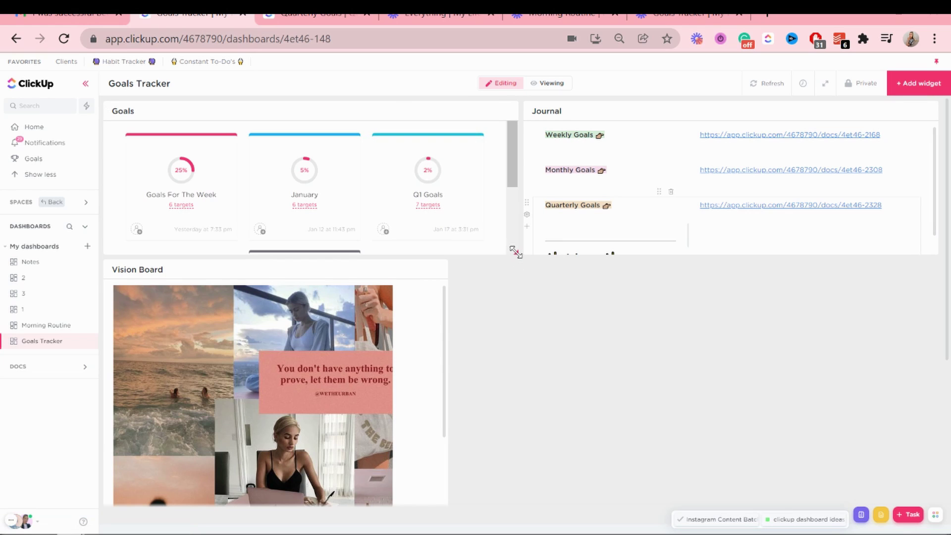
{"action": "left_click_drag", "start_coordinate": [507, 252], "coordinate": [447, 333]}
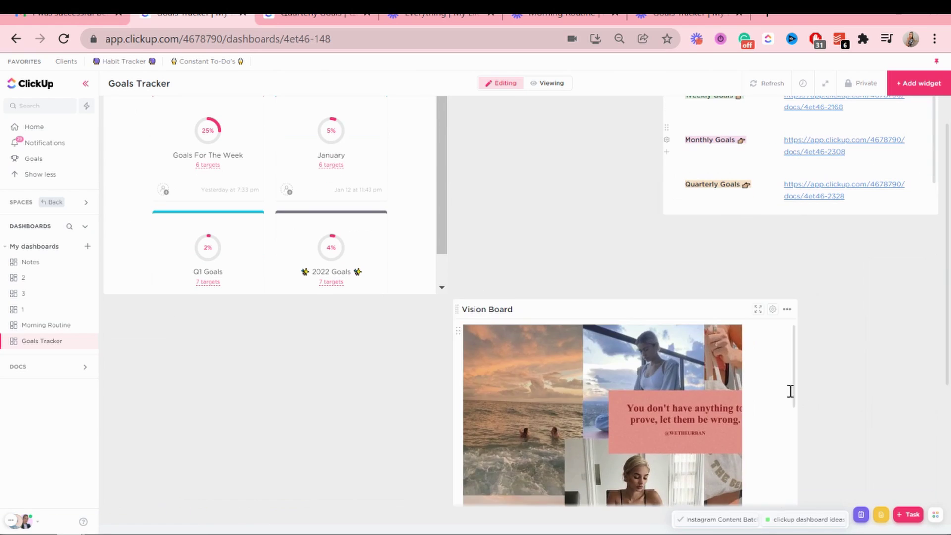
{"action": "left_click_drag", "start_coordinate": [790, 391], "coordinate": [659, 347]}
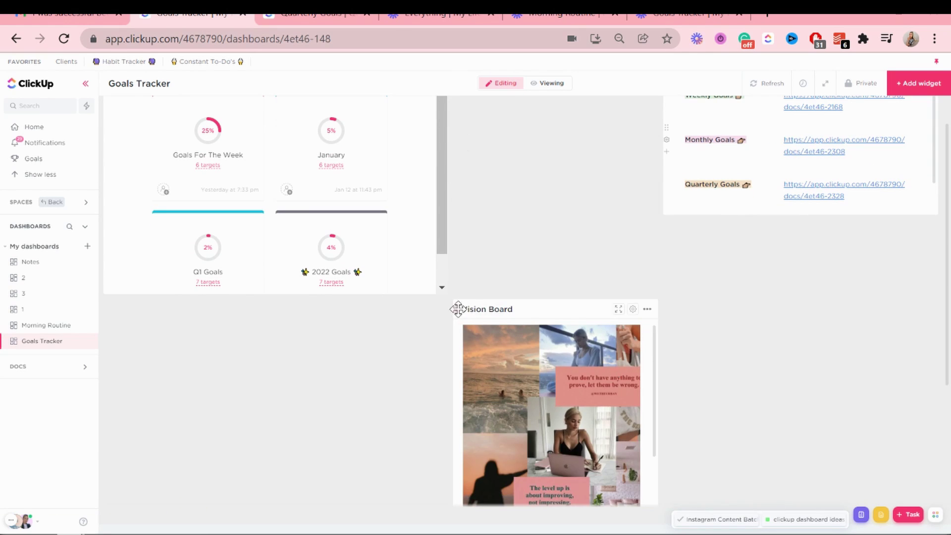
Step: Switch the Goals Tracker dashboard from Editing to Viewing mode
{"action": "scroll", "coordinate": [579, 246], "scroll_direction": "down", "scroll_amount": 2}
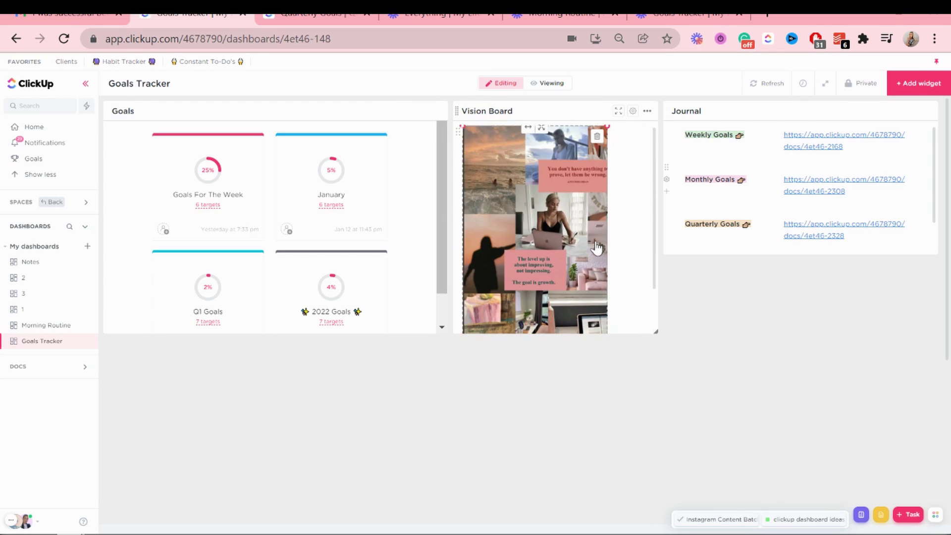
{"action": "scroll", "coordinate": [102, 363], "scroll_direction": "down", "scroll_amount": 5}
{"action": "scroll", "coordinate": [215, 326], "scroll_direction": "up", "scroll_amount": 5}
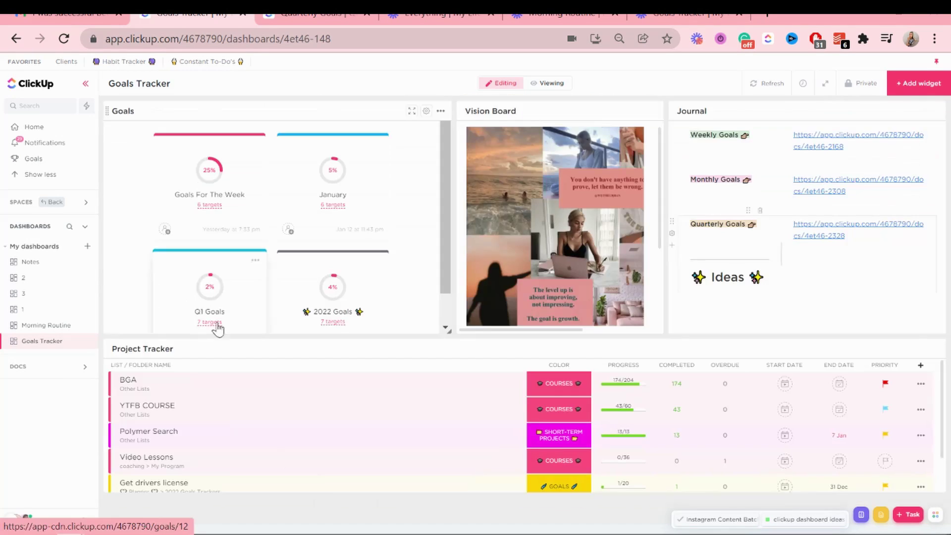
{"action": "scroll", "coordinate": [214, 327], "scroll_direction": "down", "scroll_amount": 1}
{"action": "left_click", "coordinate": [550, 84]}
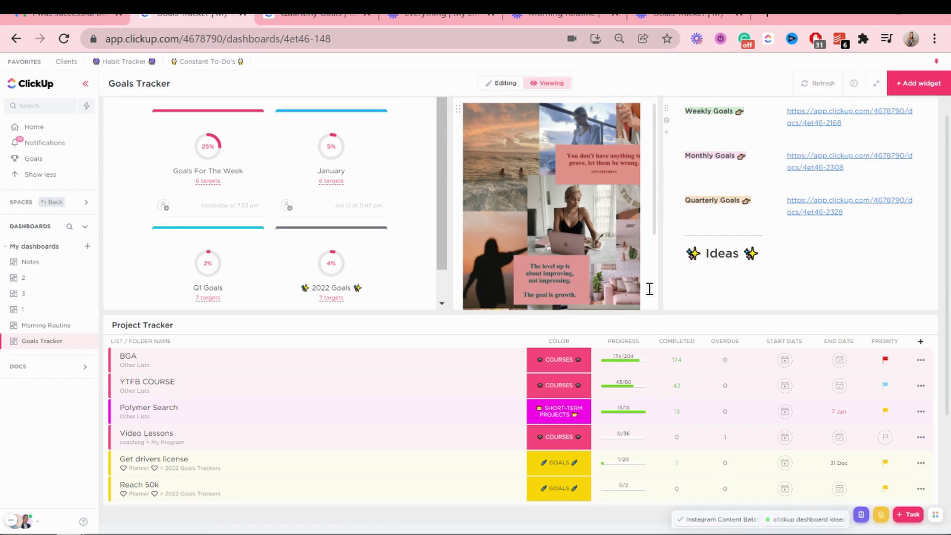
{"action": "scroll", "coordinate": [277, 208], "scroll_direction": "up", "scroll_amount": 1}
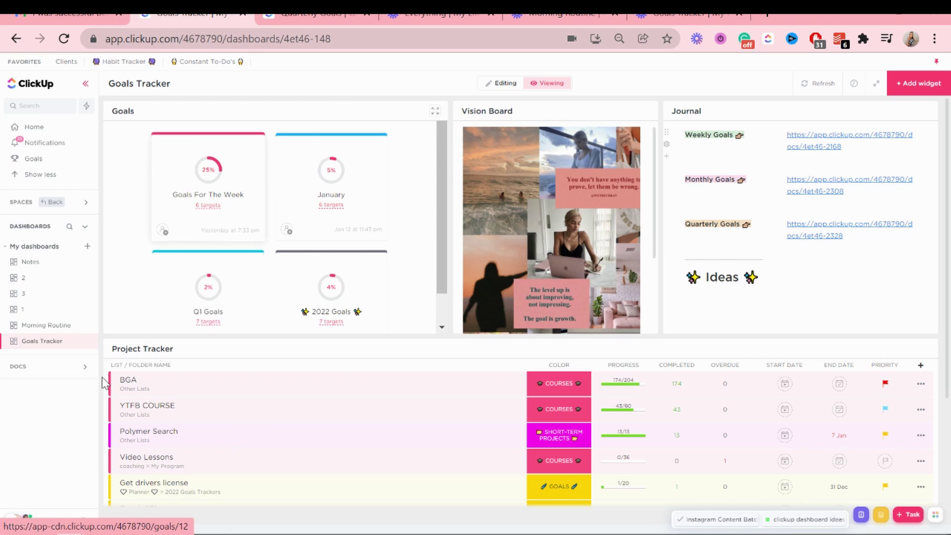
Step: Add a new dashboard under My dashboards and retitle it 'Evening Routine'
{"action": "left_click", "coordinate": [87, 247]}
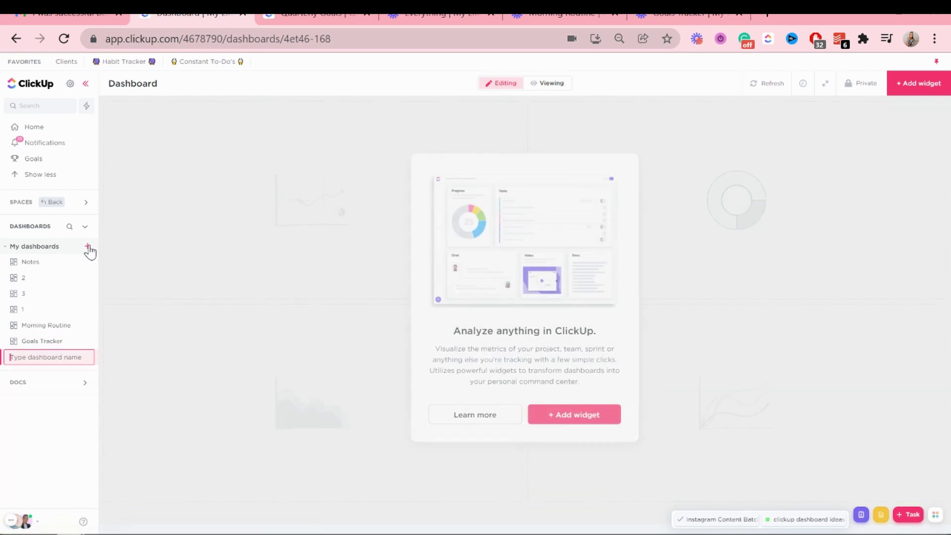
{"action": "double_click", "coordinate": [149, 82]}
{"action": "type", "text": "Evening"}
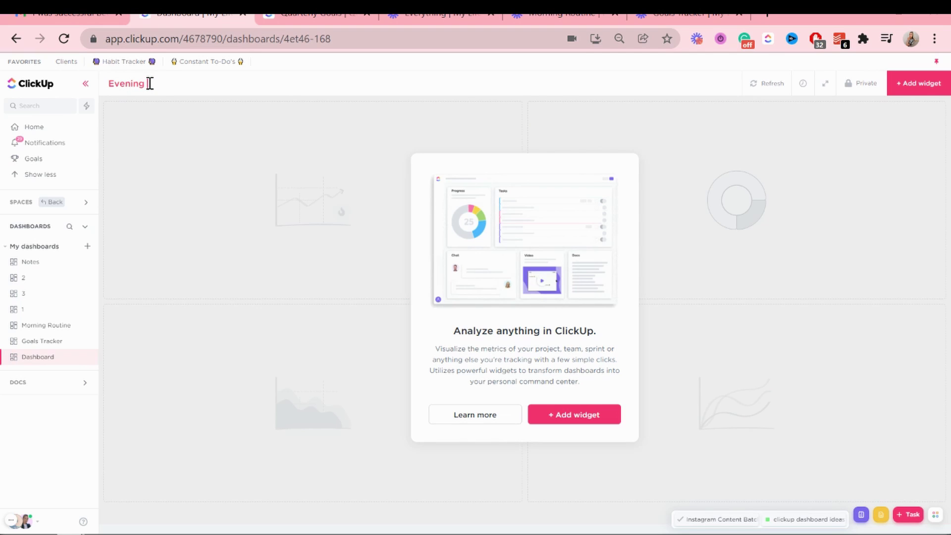
{"action": "type", "text": " Routine"}
{"action": "key", "text": "Return"}
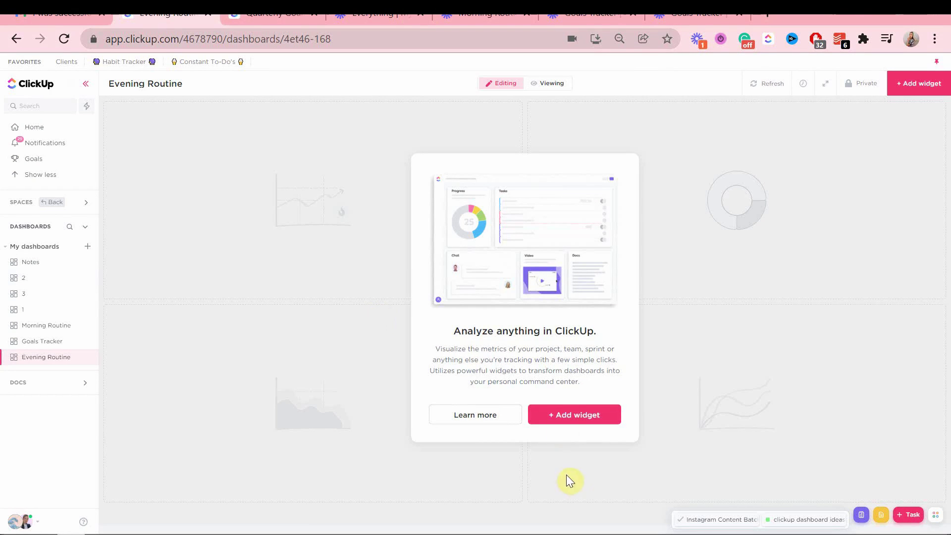
Step: Start a Text Block widget titled 'Evening Routine'
{"action": "left_click", "coordinate": [563, 415]}
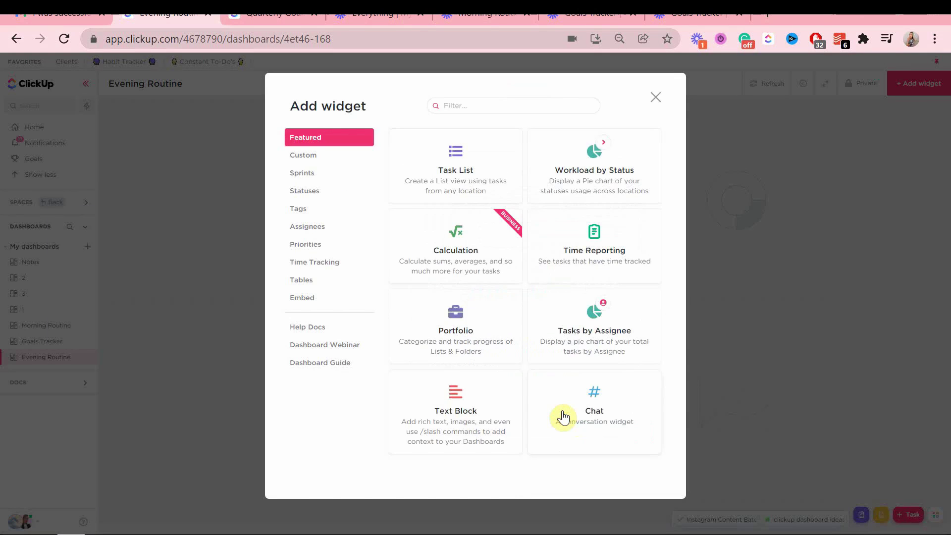
{"action": "left_click", "coordinate": [453, 426]}
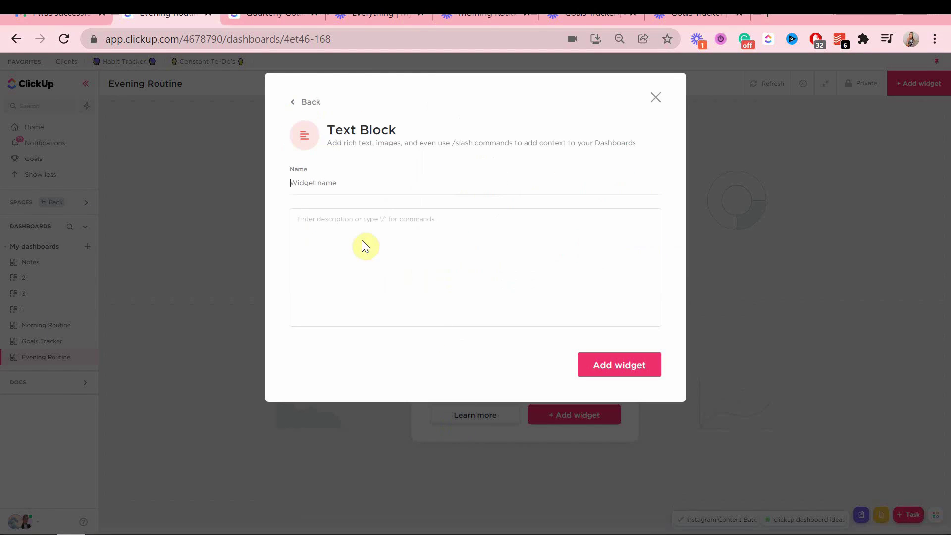
{"action": "type", "text": "Evening Routine"}
{"action": "left_click", "coordinate": [368, 226]}
Step: Write a nine-item checklist from 'Quick tidy up' through 'Read 5 pages of book'
{"action": "type", "text": "[] Quick tidy up"}
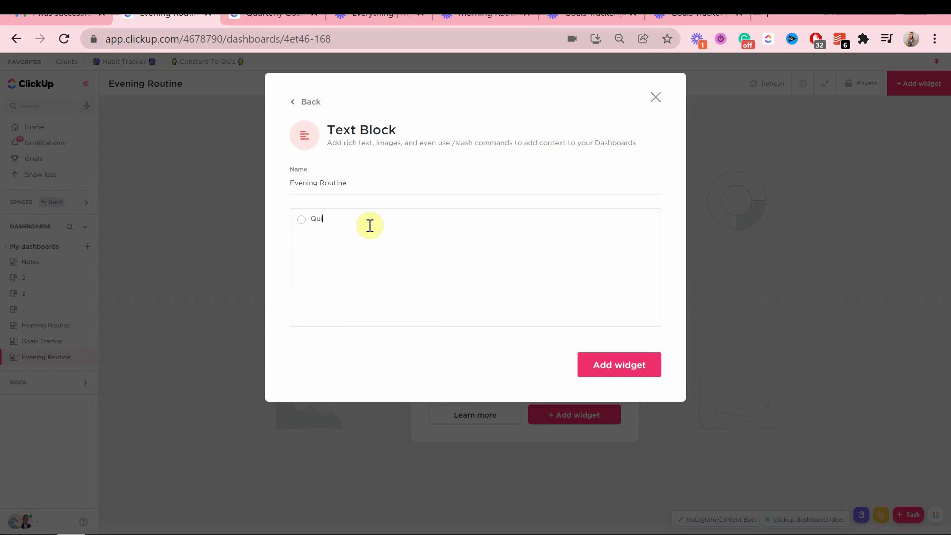
{"action": "key", "text": "Return"}
{"action": "type", "text": "take supplements"}
{"action": "key", "text": "Return"}
{"action": "type", "text": "clean litter box"}
{"action": "key", "text": "Return"}
{"action": "type", "text": "shower & moisturize"}
{"action": "key", "text": "Return"}
{"action": "type", "text": "Listen to audiobook"}
{"action": "key", "text": "Return"}
{"action": "type", "text": "Skincare routine"}
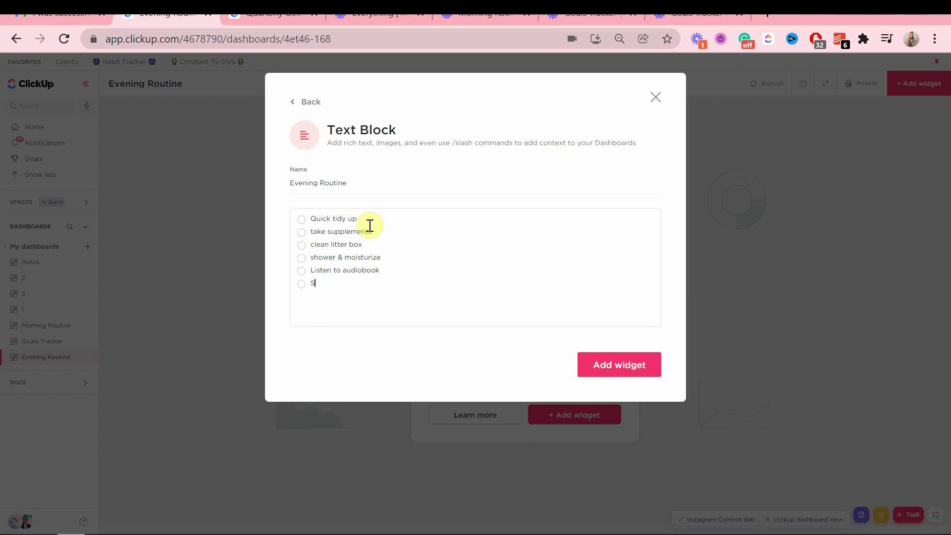
{"action": "key", "text": "Return"}
{"action": "type", "text": "Plan tomorrow"}
{"action": "key", "text": "Return"}
{"action": "type", "text": "Light candles"}
{"action": "key", "text": "Return"}
{"action": "type", "text": "Read 5 pages of book"}
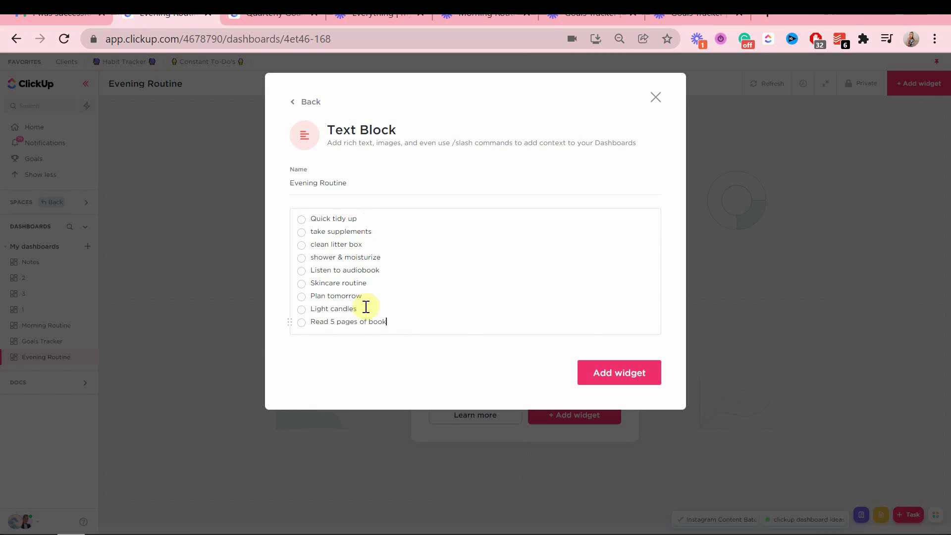
Step: Highlight the whole checklist in red and add the widget to the dashboard
{"action": "key", "text": "ctrl+a"}
{"action": "left_click", "coordinate": [449, 344]}
{"action": "left_click", "coordinate": [532, 406]}
{"action": "left_click", "coordinate": [638, 380]}
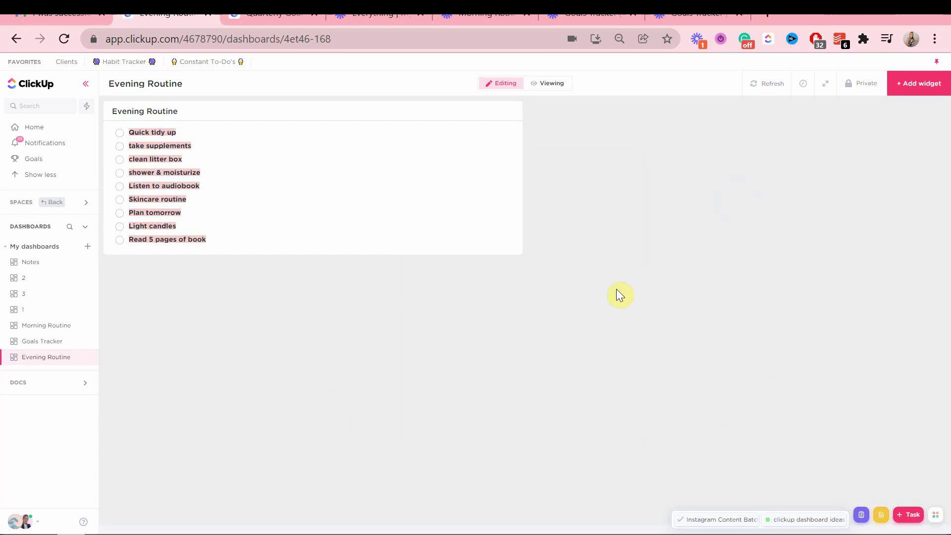
Step: Add a new text block whose name is three moon emojis
{"action": "left_click", "coordinate": [923, 88]}
{"action": "left_click", "coordinate": [453, 418]}
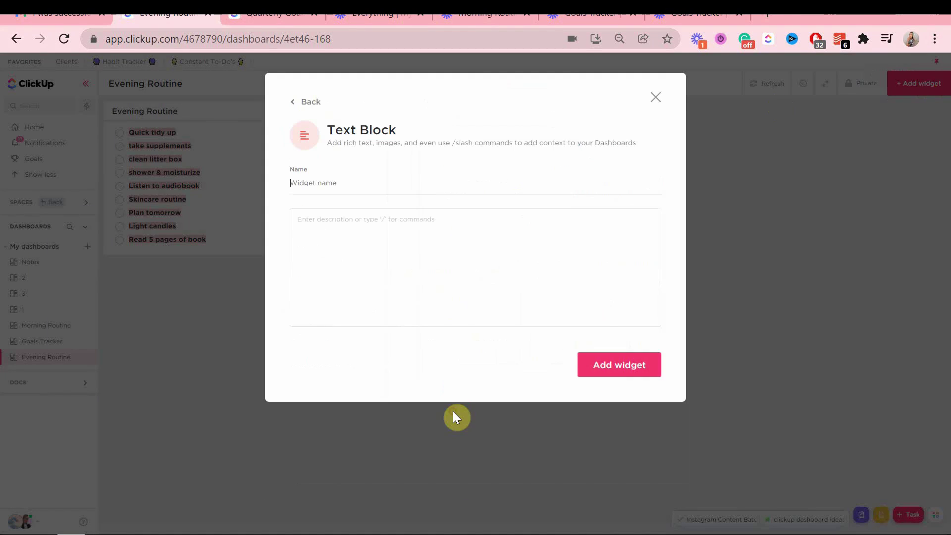
{"action": "left_click", "coordinate": [363, 183]}
{"action": "key", "text": "super+period"}
{"action": "left_click", "coordinate": [432, 335]}
{"action": "left_click", "coordinate": [432, 335]}
{"action": "left_click", "coordinate": [431, 335]}
{"action": "left_click", "coordinate": [310, 229]}
Step: Upload a portrait image from Downloads into the block via /Attachment and add it to the dashboard
{"action": "type", "text": "/"}
{"action": "scroll", "coordinate": [304, 221], "scroll_direction": "down", "scroll_amount": 3}
{"action": "left_click", "coordinate": [423, 248]}
{"action": "left_click", "coordinate": [423, 248]}
{"action": "scroll", "coordinate": [277, 198], "scroll_direction": "down", "scroll_amount": 3}
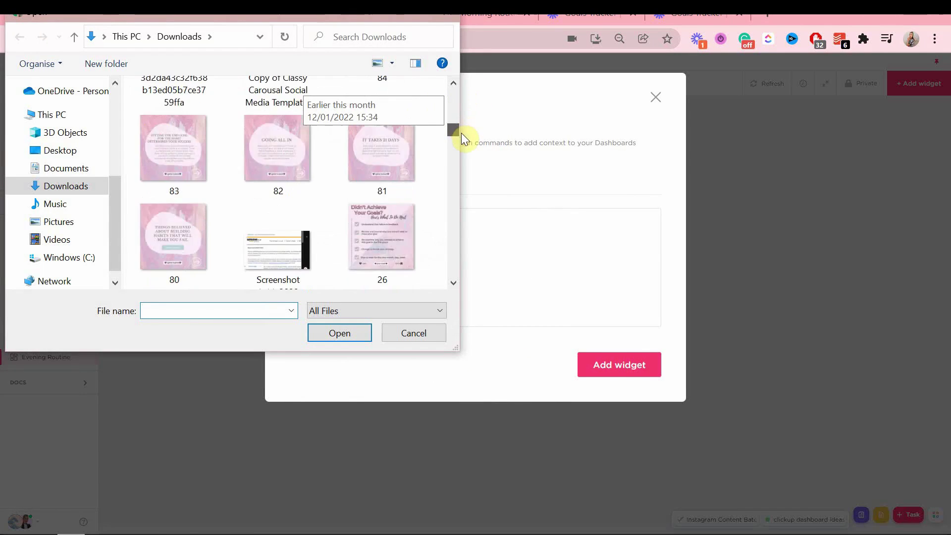
{"action": "scroll", "coordinate": [278, 198], "scroll_direction": "up", "scroll_amount": 1}
{"action": "left_click", "coordinate": [174, 130]}
{"action": "double_click", "coordinate": [176, 130]}
{"action": "left_click", "coordinate": [619, 479]}
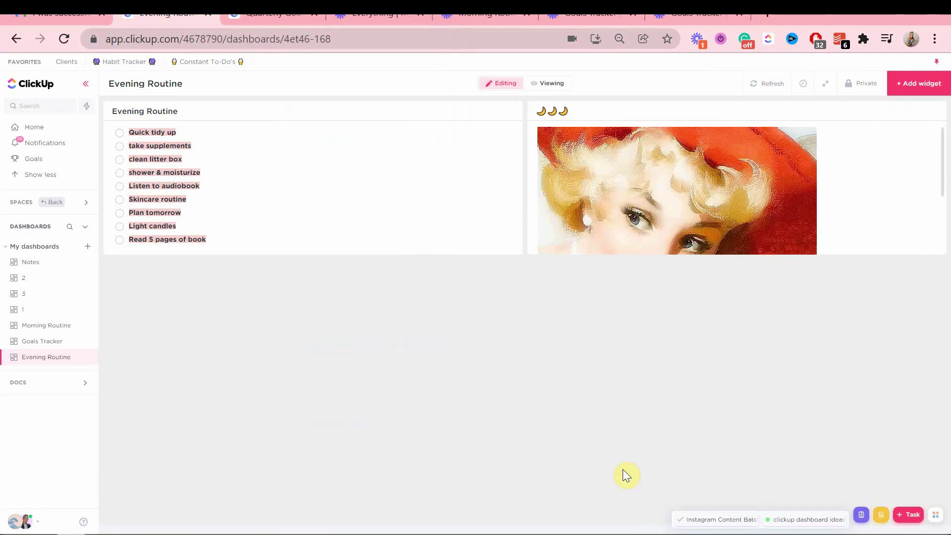
Step: Add an empty Notes text block and resize it to half the dashboard width
{"action": "left_click", "coordinate": [904, 82]}
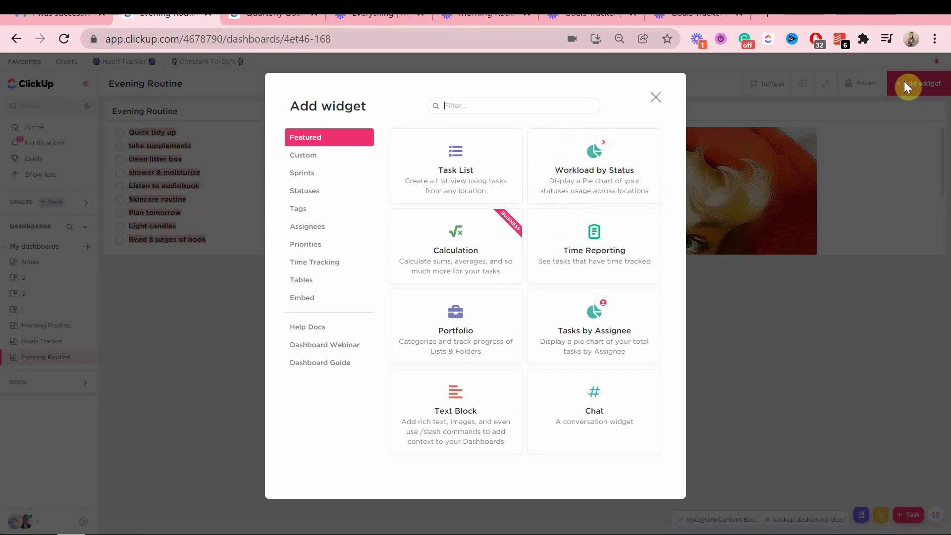
{"action": "left_click", "coordinate": [446, 415]}
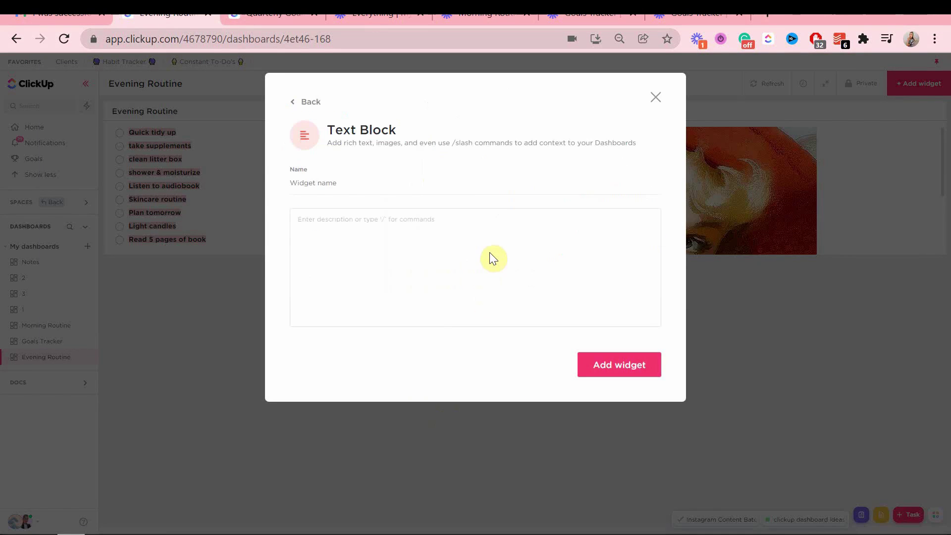
{"action": "type", "text": "Notes"}
{"action": "left_click", "coordinate": [607, 372]}
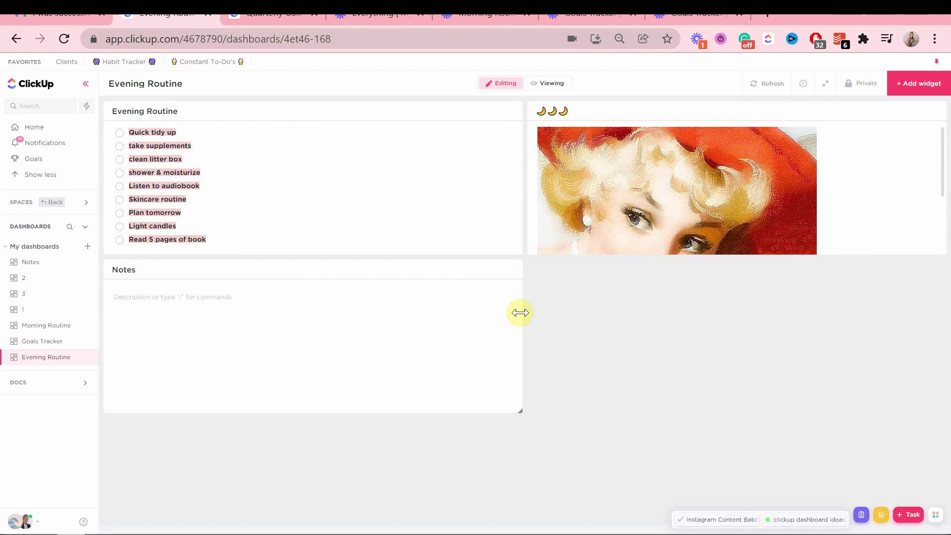
{"action": "left_click_drag", "start_coordinate": [520, 312], "coordinate": [289, 278]}
Step: Create a Today & Tomorrow's Agenda task list pulling tasks from Planner's Week At a Glance
{"action": "left_click", "coordinate": [920, 82]}
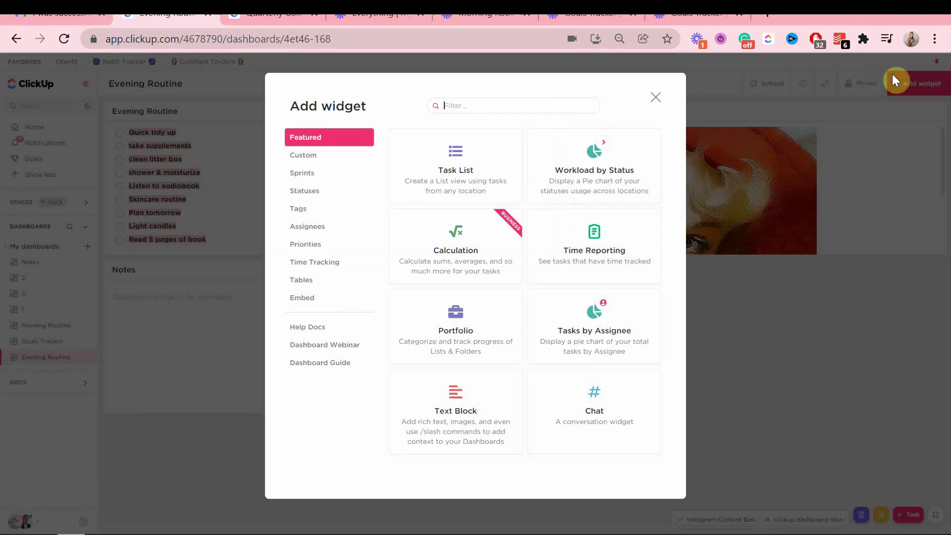
{"action": "left_click", "coordinate": [422, 198]}
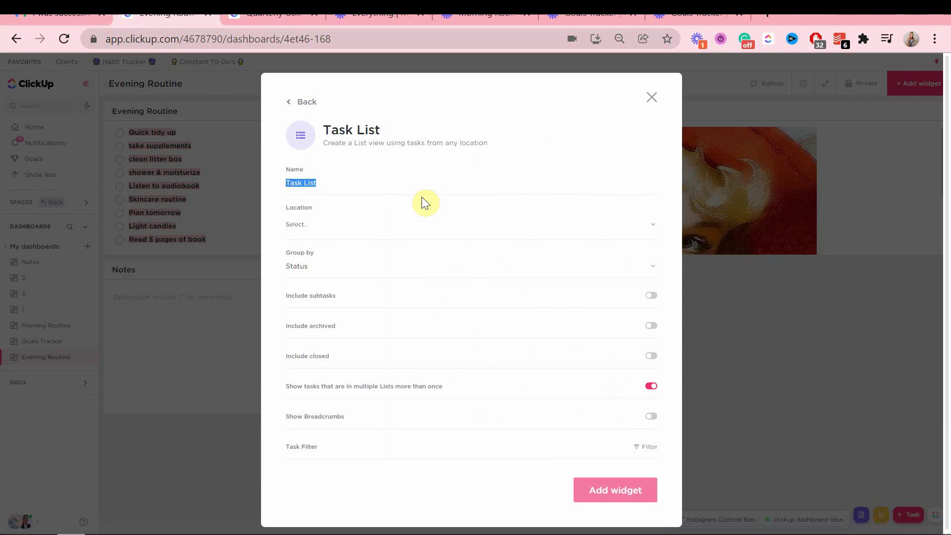
{"action": "type", "text": "Today & Tomorrow's Agenda"}
{"action": "left_click", "coordinate": [330, 225]}
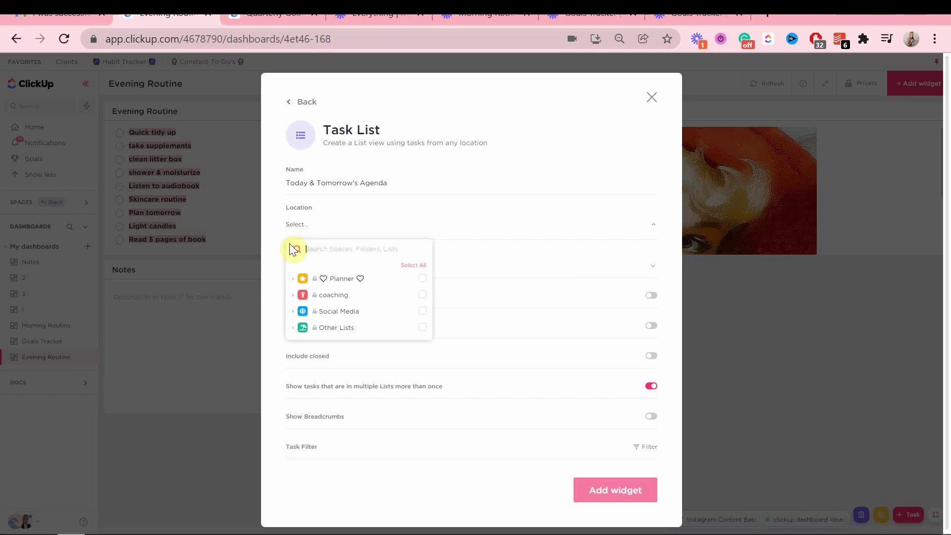
{"action": "left_click", "coordinate": [293, 279]}
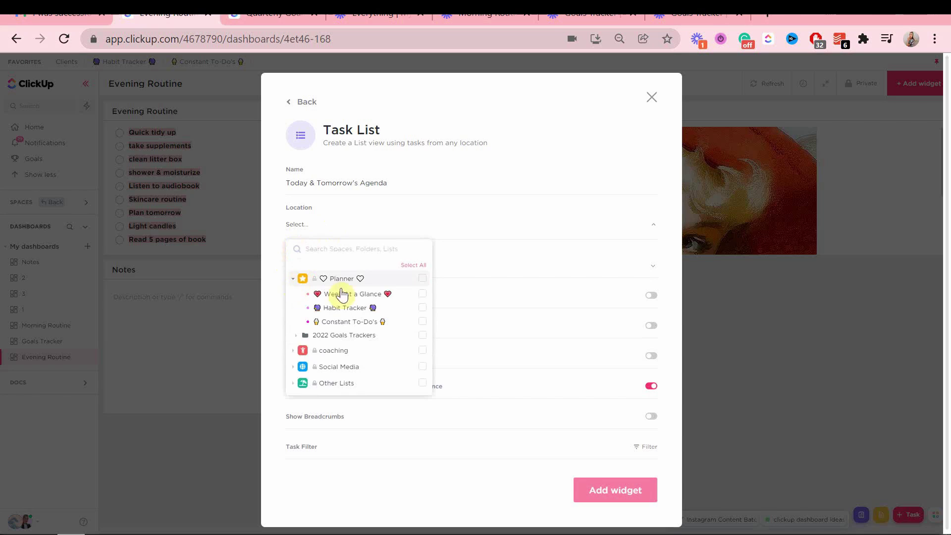
{"action": "left_click", "coordinate": [423, 295]}
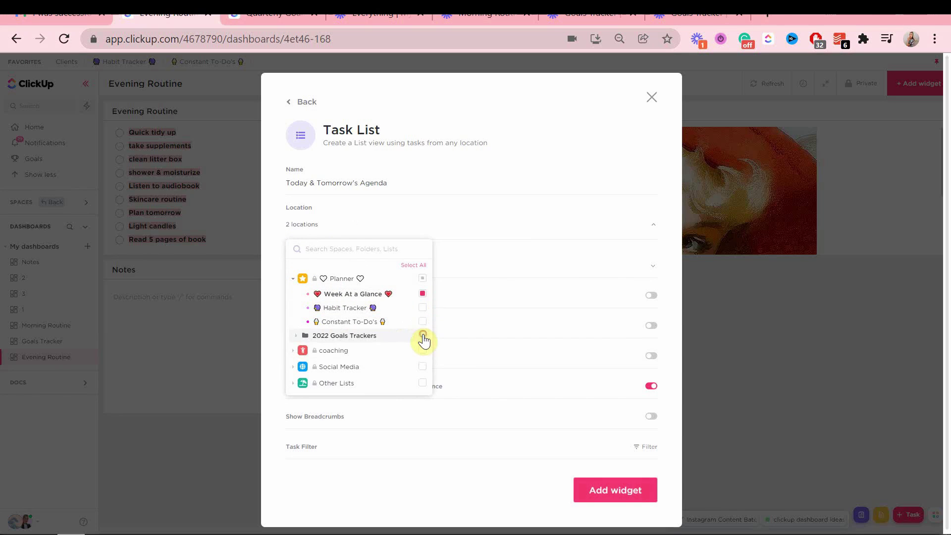
Step: Group the agenda's tasks by due date and filter them to Due date Is Today
{"action": "left_click", "coordinate": [480, 245]}
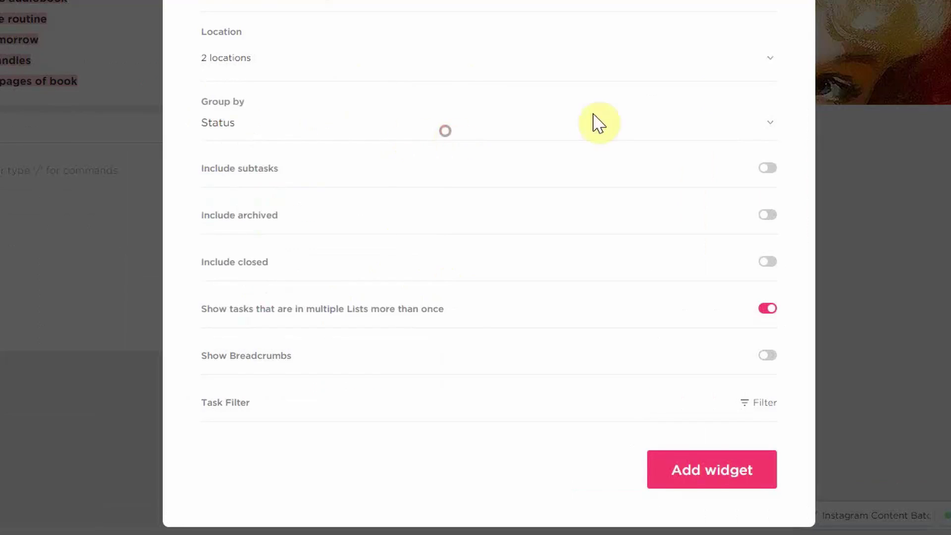
{"action": "left_click", "coordinate": [769, 120]}
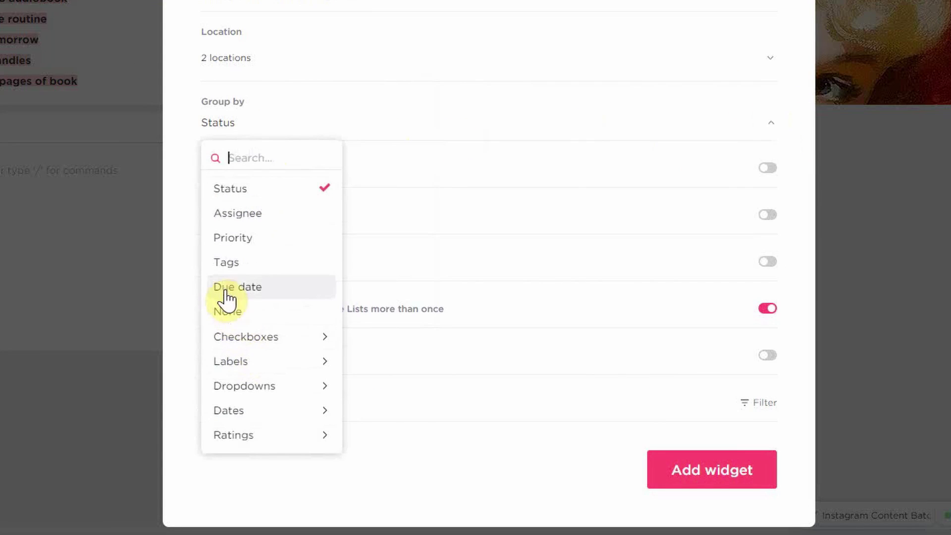
{"action": "left_click", "coordinate": [227, 289]}
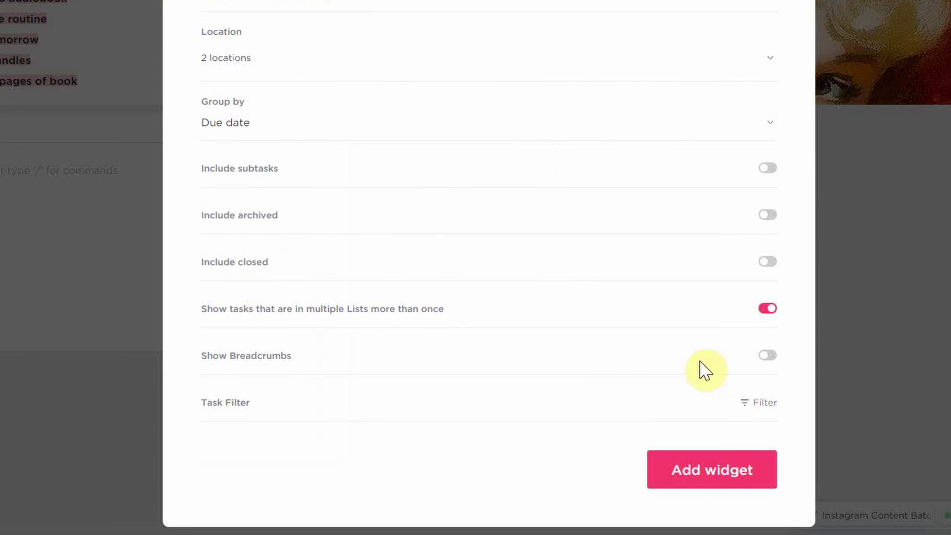
{"action": "left_click", "coordinate": [762, 409]}
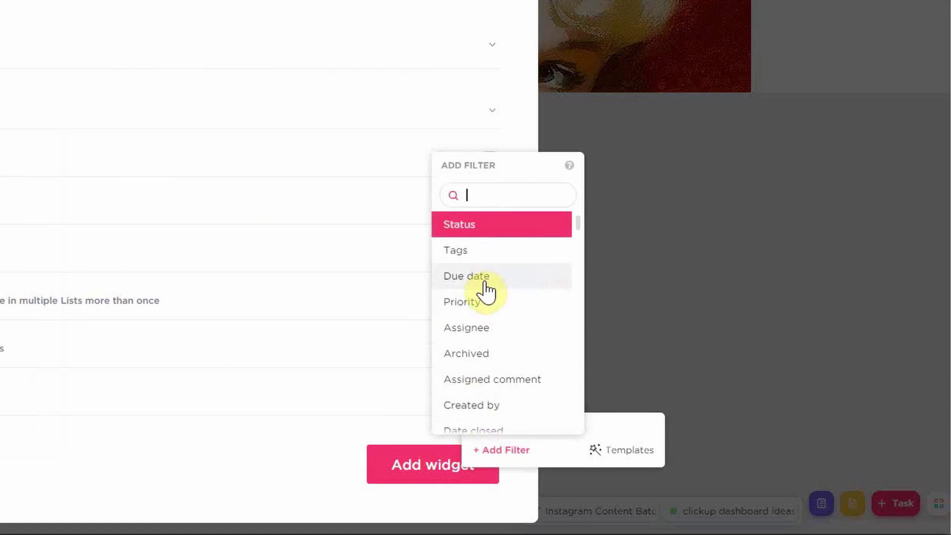
{"action": "left_click", "coordinate": [767, 287]}
{"action": "left_click", "coordinate": [485, 289]}
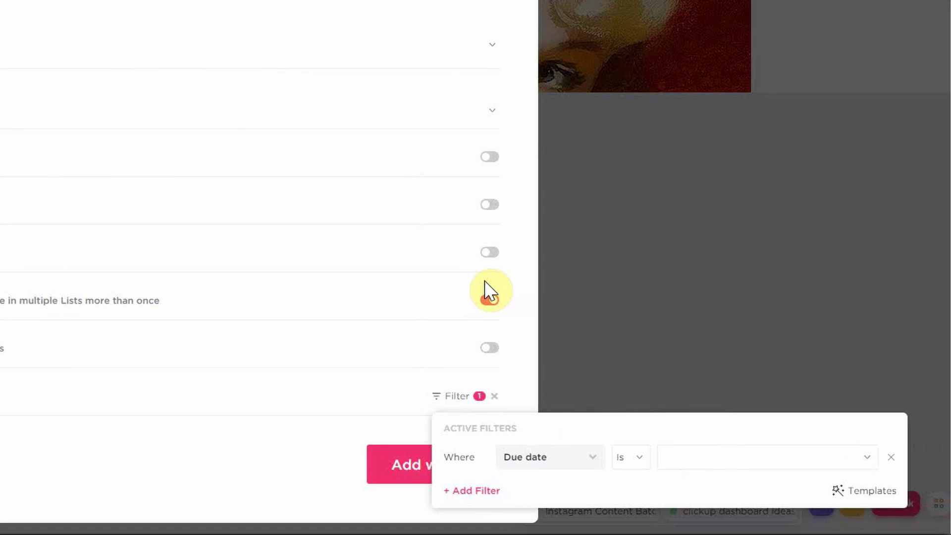
{"action": "left_click", "coordinate": [691, 468]}
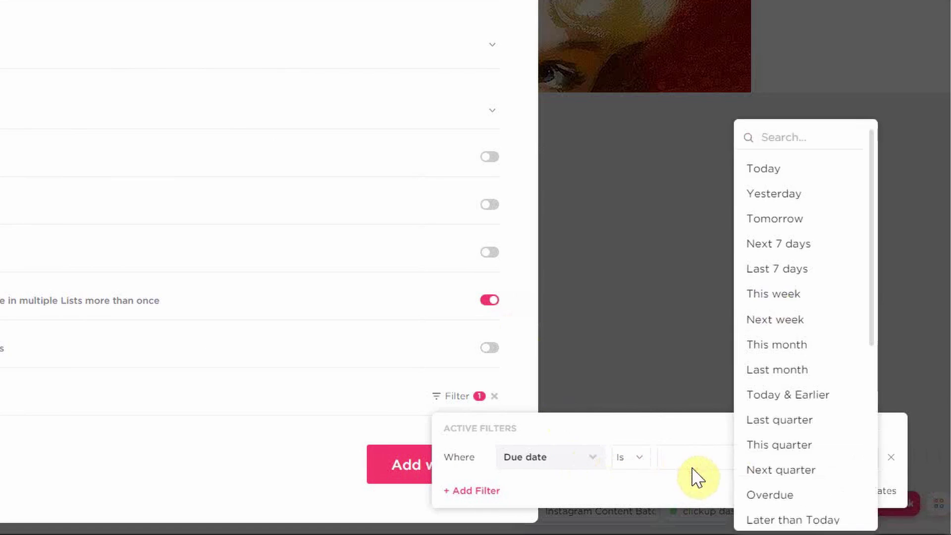
{"action": "left_click", "coordinate": [784, 157]}
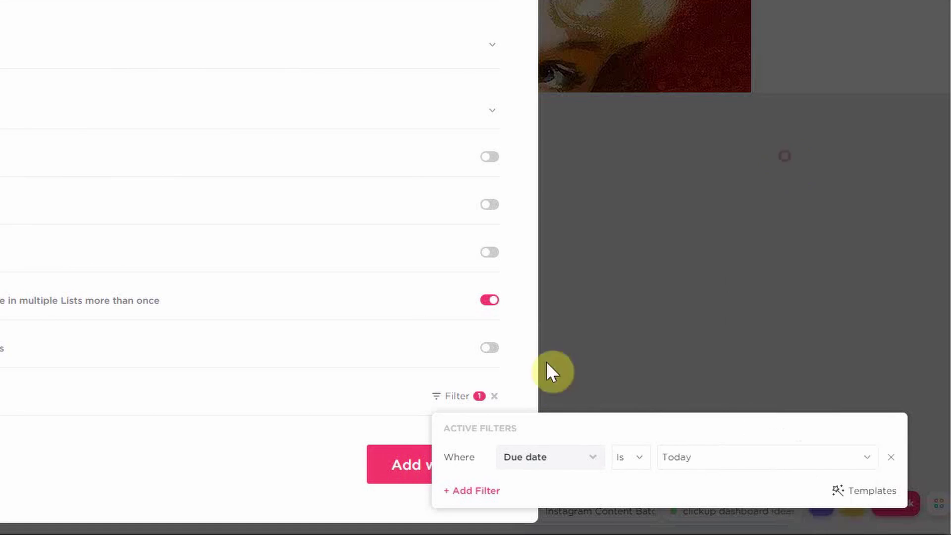
Step: Add a Due date Is Tomorrow condition joined with OR, then save the agenda widget
{"action": "left_click", "coordinate": [461, 491]}
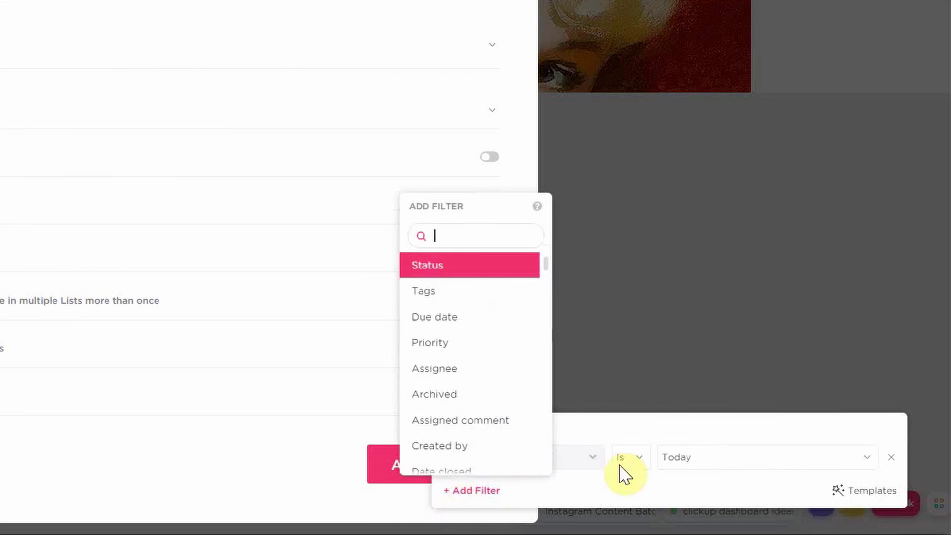
{"action": "left_click", "coordinate": [502, 325]}
{"action": "left_click", "coordinate": [715, 483]}
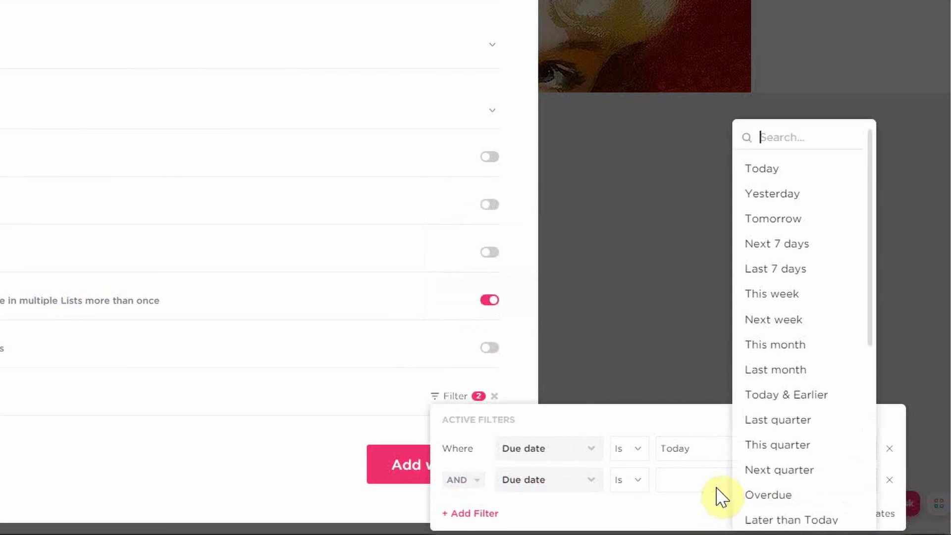
{"action": "left_click", "coordinate": [756, 213]}
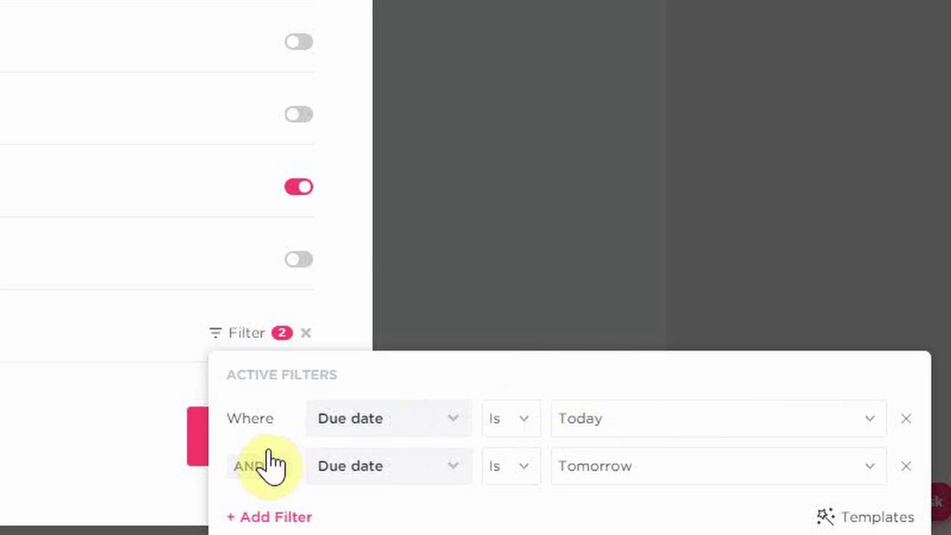
{"action": "left_click", "coordinate": [258, 465]}
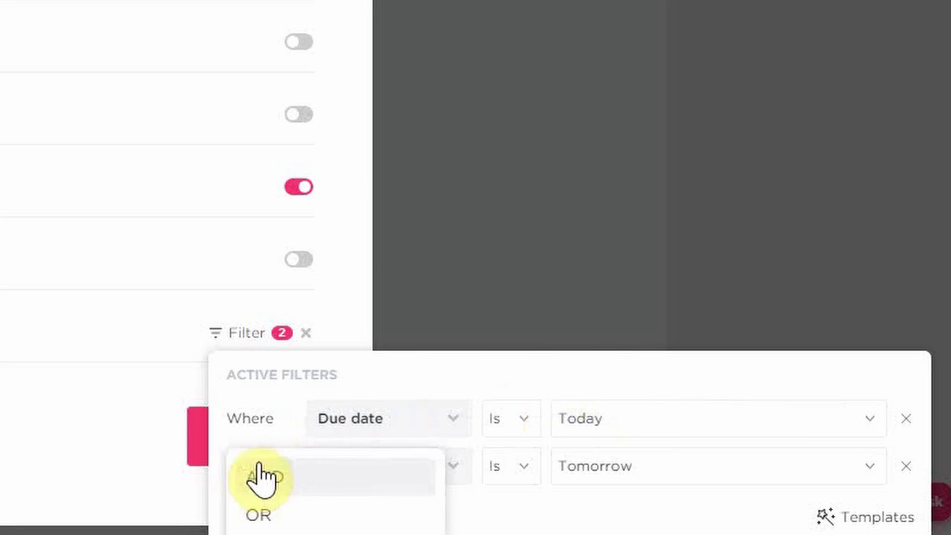
{"action": "left_click", "coordinate": [290, 515]}
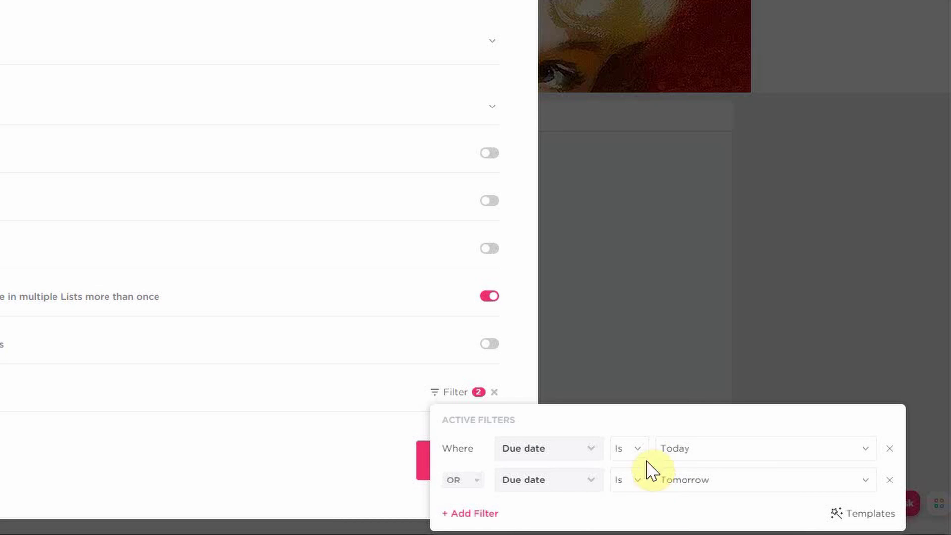
{"action": "left_click", "coordinate": [466, 483]}
{"action": "left_click", "coordinate": [463, 510]}
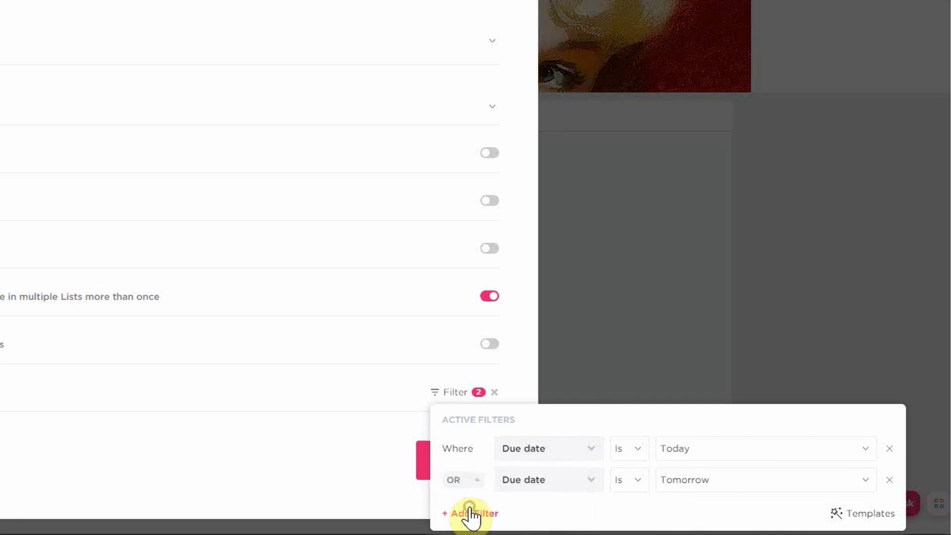
{"action": "left_click", "coordinate": [556, 487]}
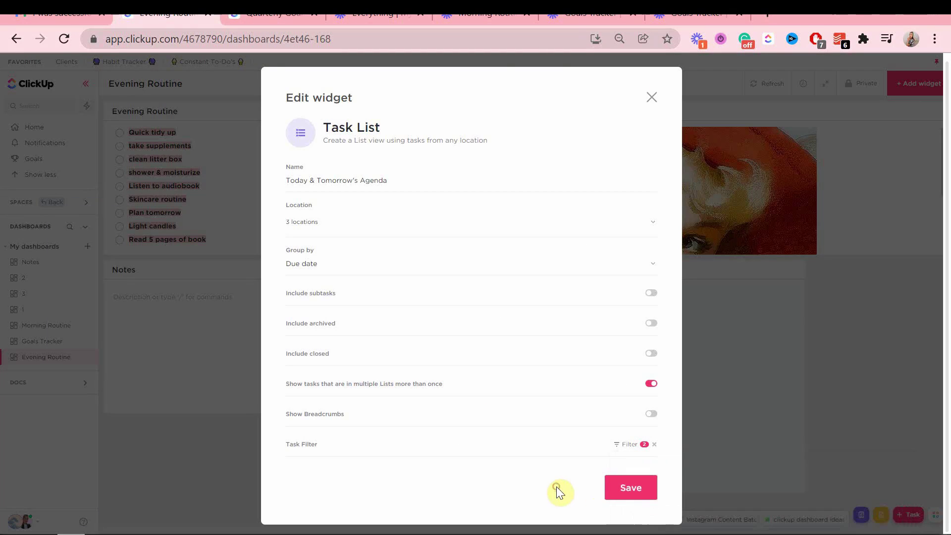
{"action": "left_click", "coordinate": [637, 494]}
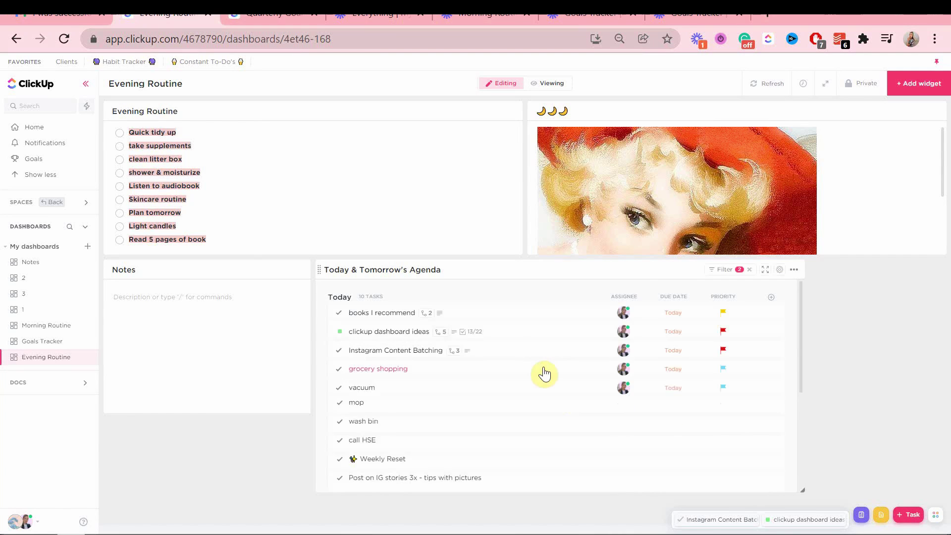
Step: Start a new text block named with moon emojis from the emoji picker
{"action": "scroll", "coordinate": [545, 374], "scroll_direction": "down", "scroll_amount": 5}
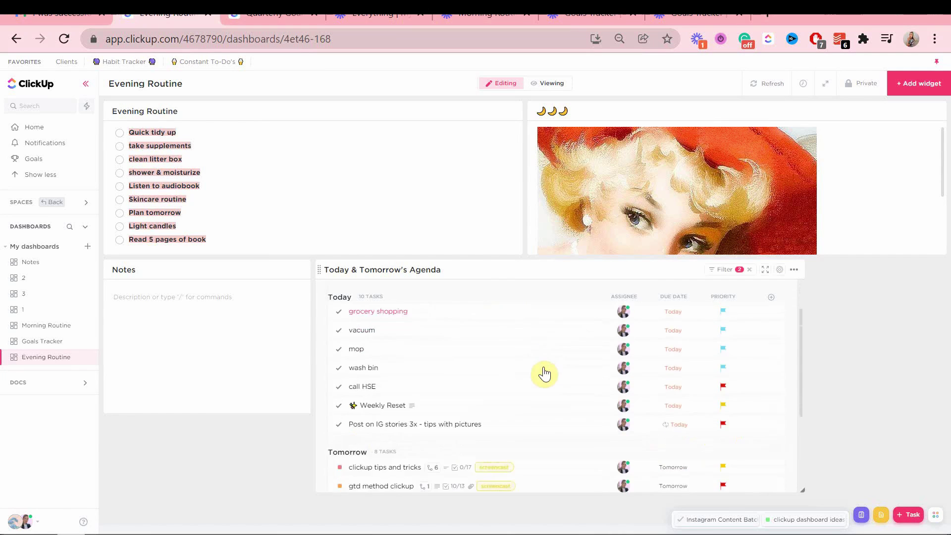
{"action": "left_click", "coordinate": [917, 85]}
{"action": "left_click", "coordinate": [449, 411]}
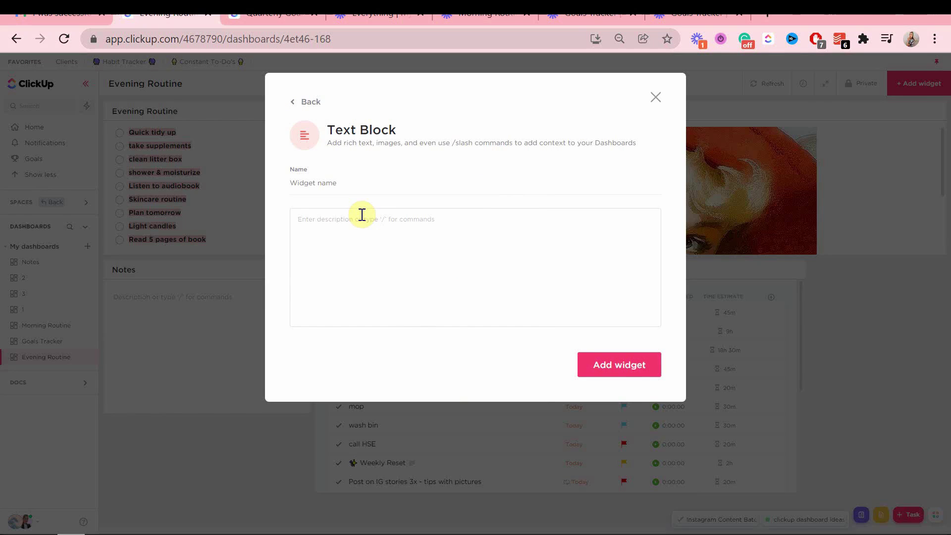
{"action": "key", "text": "super+period"}
{"action": "left_click", "coordinate": [349, 276]}
{"action": "left_click", "coordinate": [319, 276]}
{"action": "left_click", "coordinate": [319, 276]}
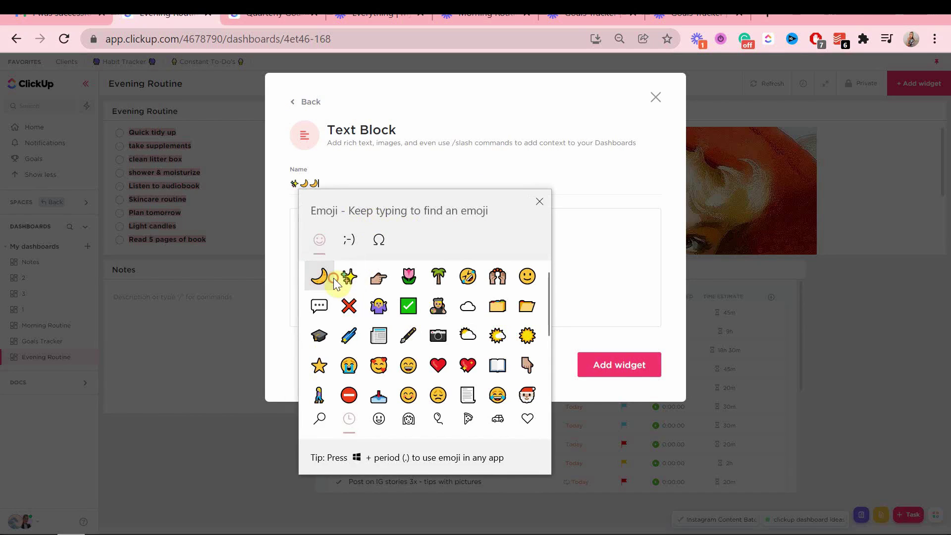
Step: Insert a Giphy GIF of a woman in bed with a cat using /gi
{"action": "left_click", "coordinate": [579, 281]}
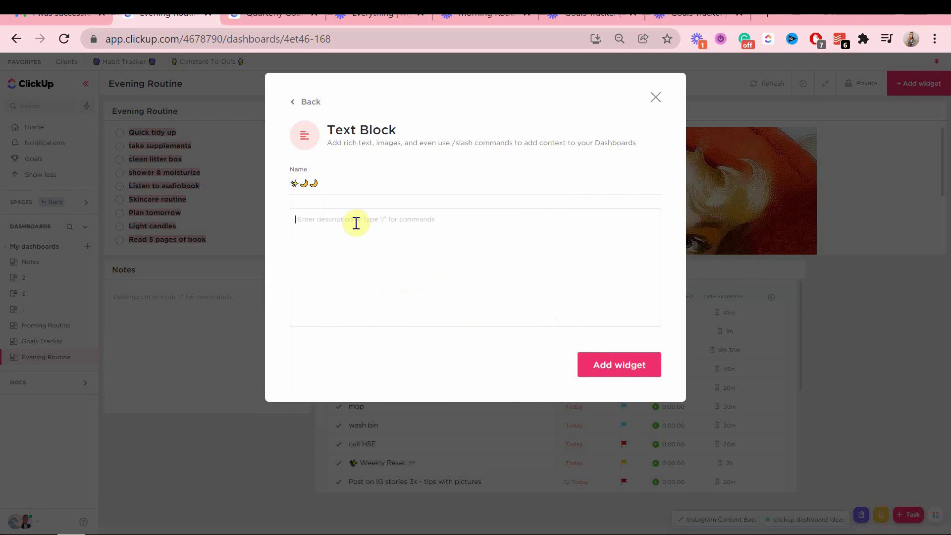
{"action": "type", "text": "/"}
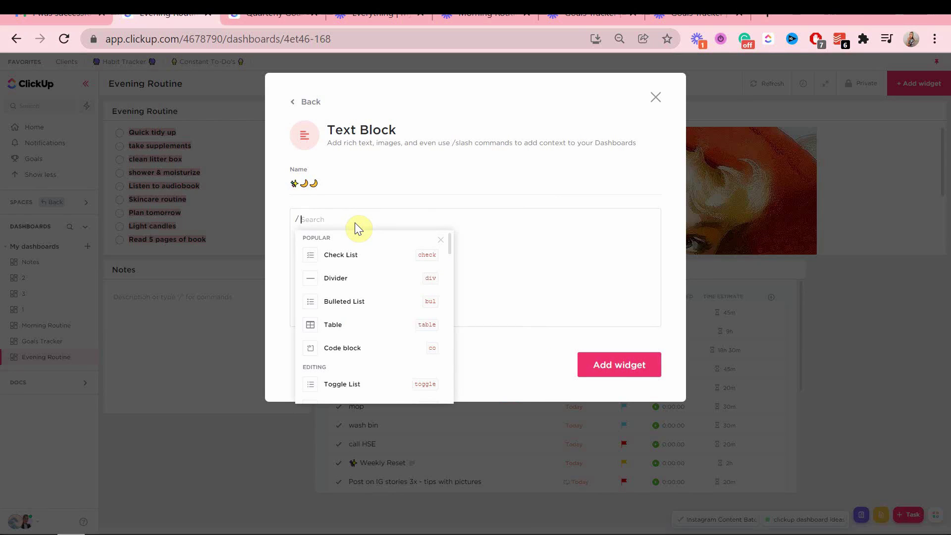
{"action": "type", "text": "gi"}
{"action": "key", "text": "Return"}
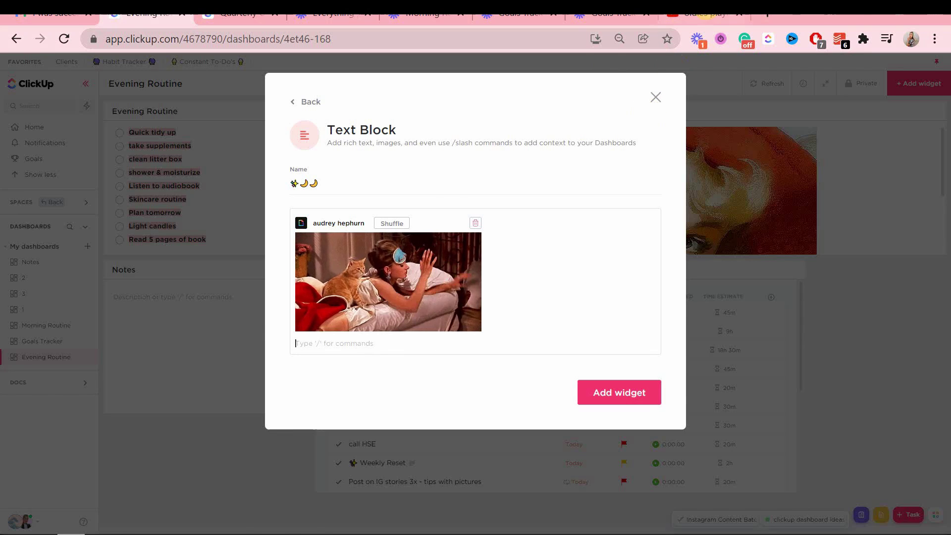
{"action": "left_click", "coordinate": [698, 14]}
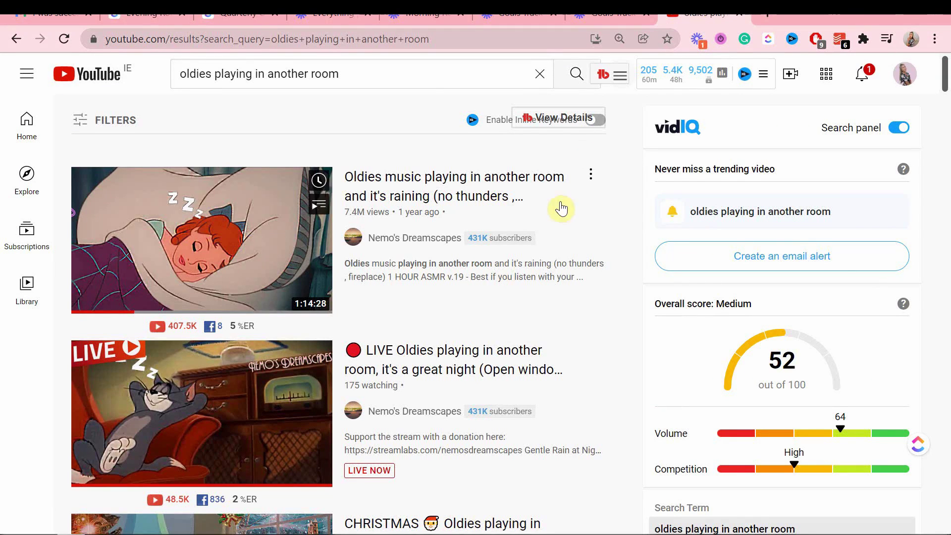
Step: Open the first 'oldies playing in another room' video, pause it, and copy its share link
{"action": "scroll", "coordinate": [599, 305], "scroll_direction": "down", "scroll_amount": 1}
{"action": "left_click", "coordinate": [592, 131]}
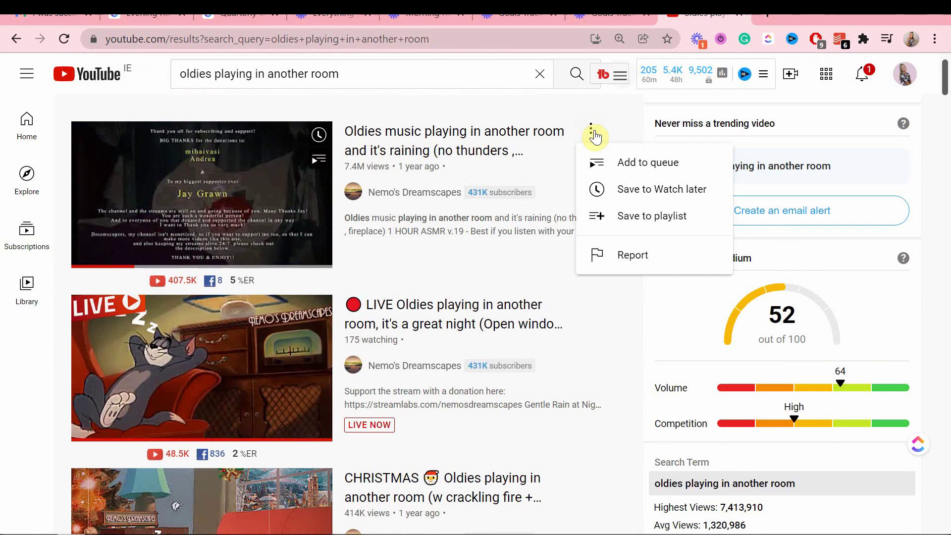
{"action": "left_click", "coordinate": [463, 153]}
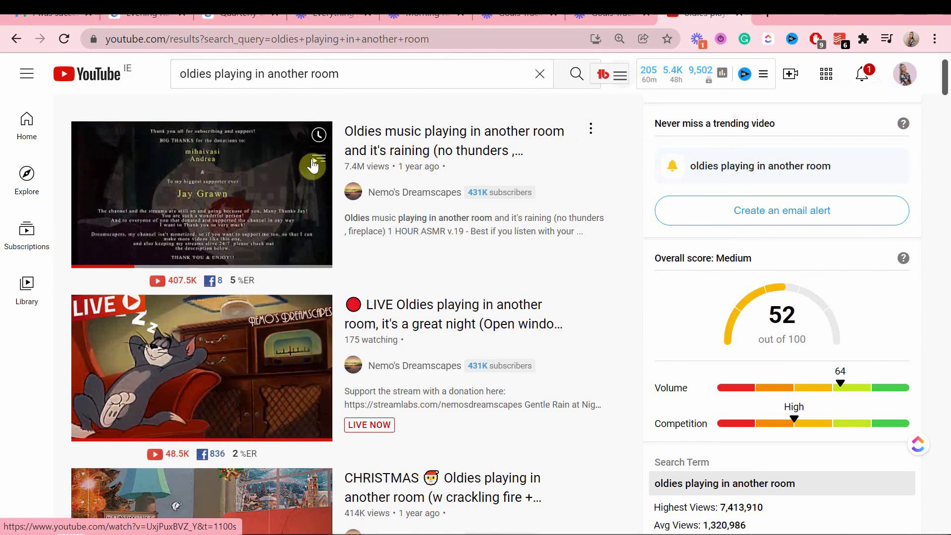
{"action": "left_click", "coordinate": [285, 195]}
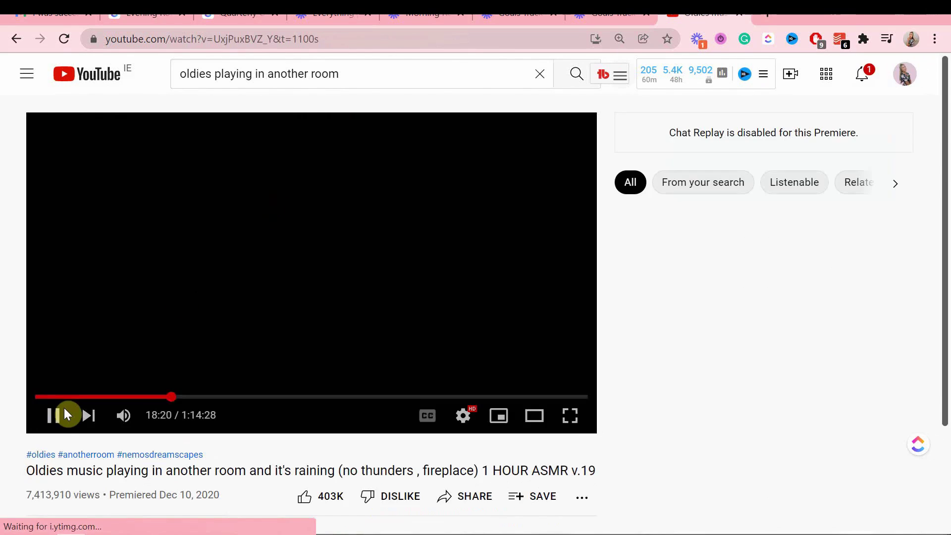
{"action": "left_click", "coordinate": [52, 415]}
{"action": "scroll", "coordinate": [448, 264], "scroll_direction": "down", "scroll_amount": 5}
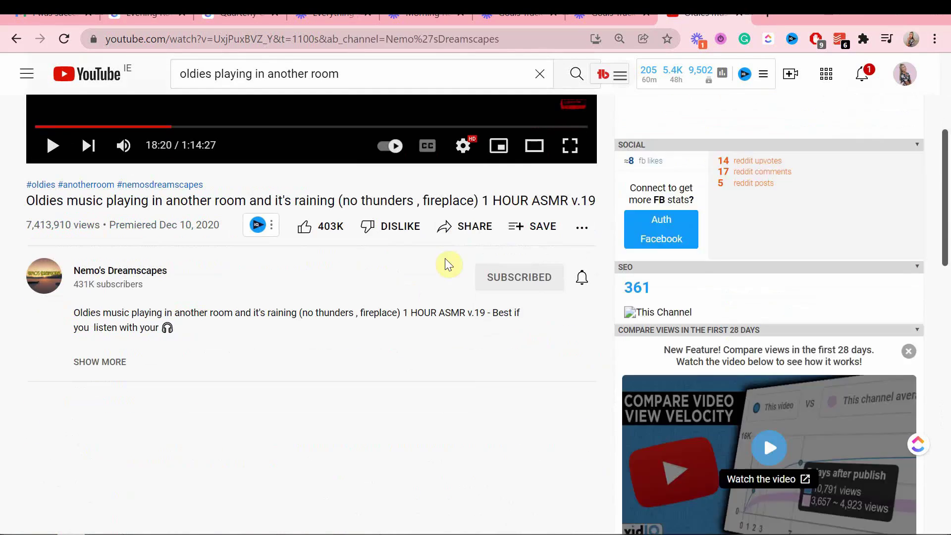
{"action": "left_click", "coordinate": [468, 227]}
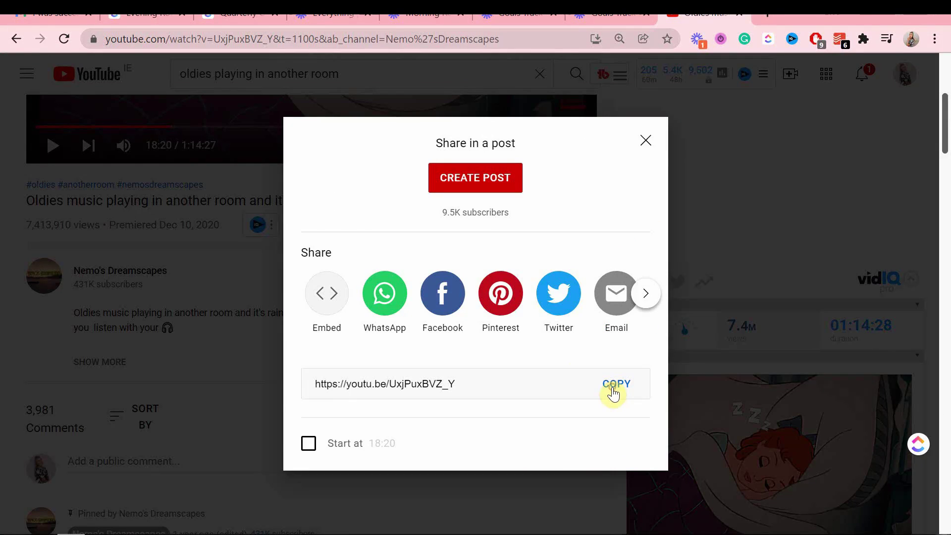
{"action": "left_click", "coordinate": [613, 391]}
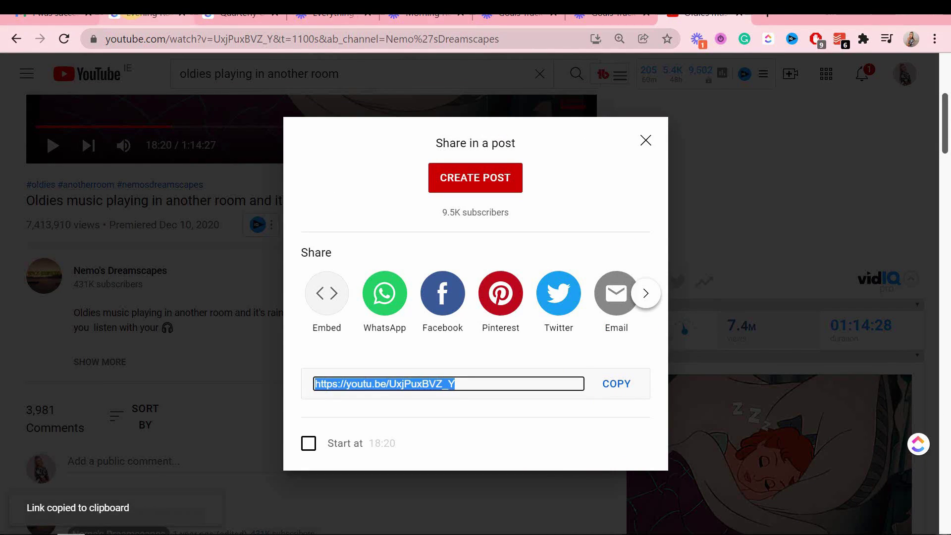
{"action": "key", "text": "ctrl+2"}
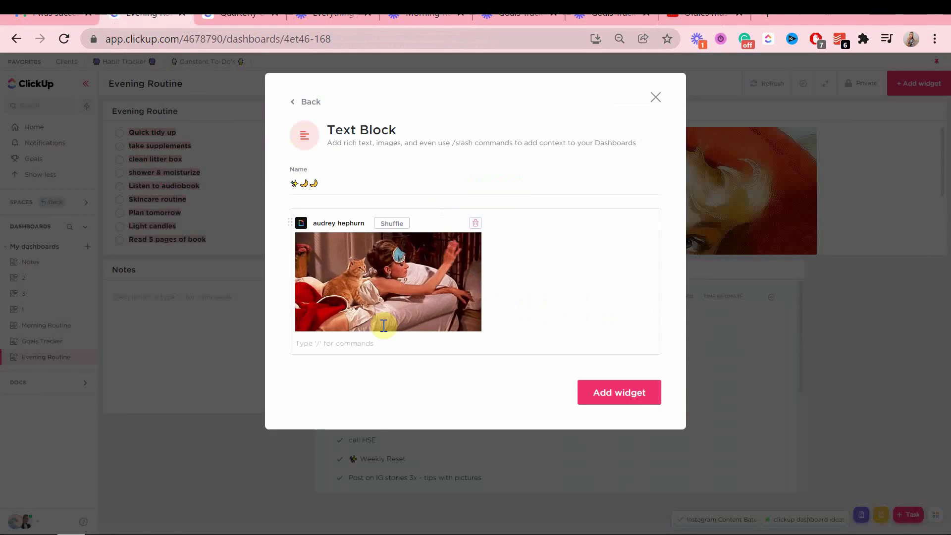
Step: Paste the oldies YouTube link below the GIF, enlarge the embed, and add the block to the dashboard
{"action": "key", "text": "ctrl+v"}
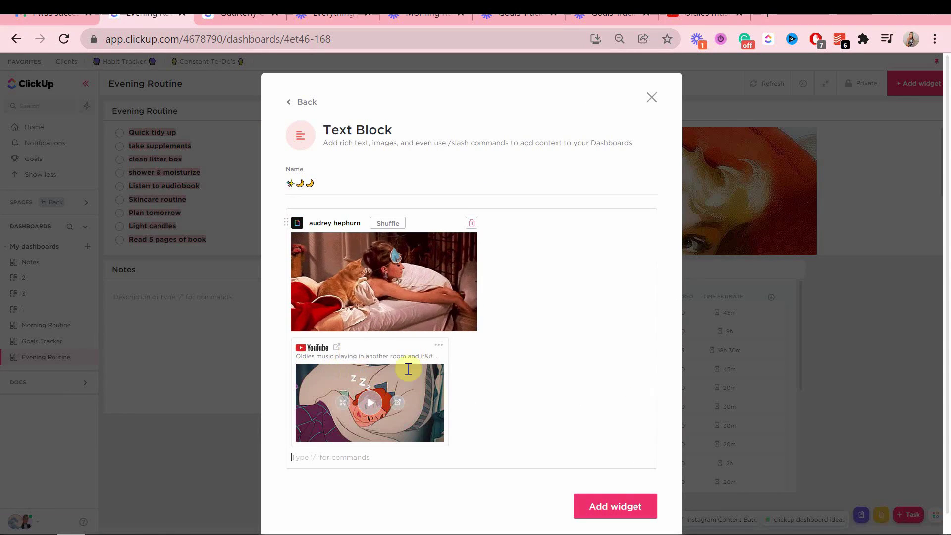
{"action": "left_click", "coordinate": [447, 442]}
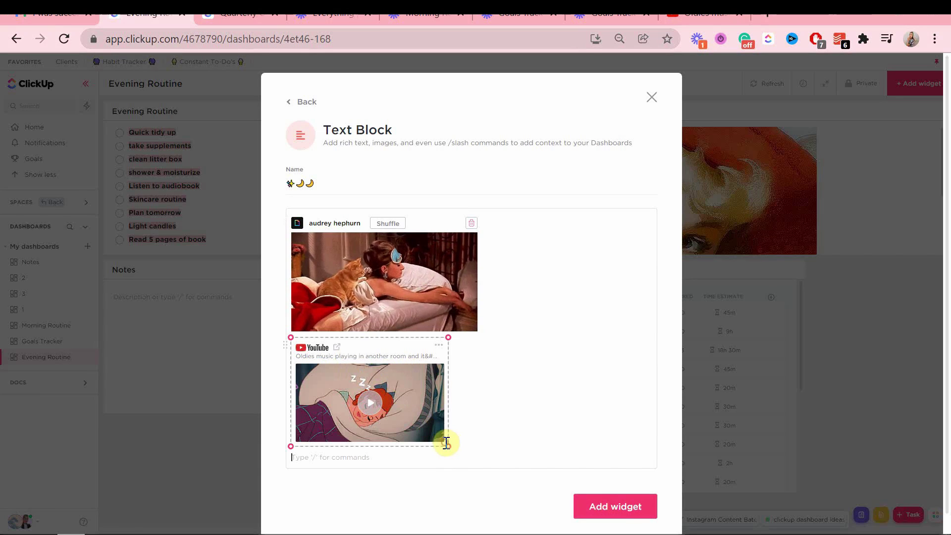
{"action": "left_click_drag", "start_coordinate": [447, 443], "coordinate": [478, 452]}
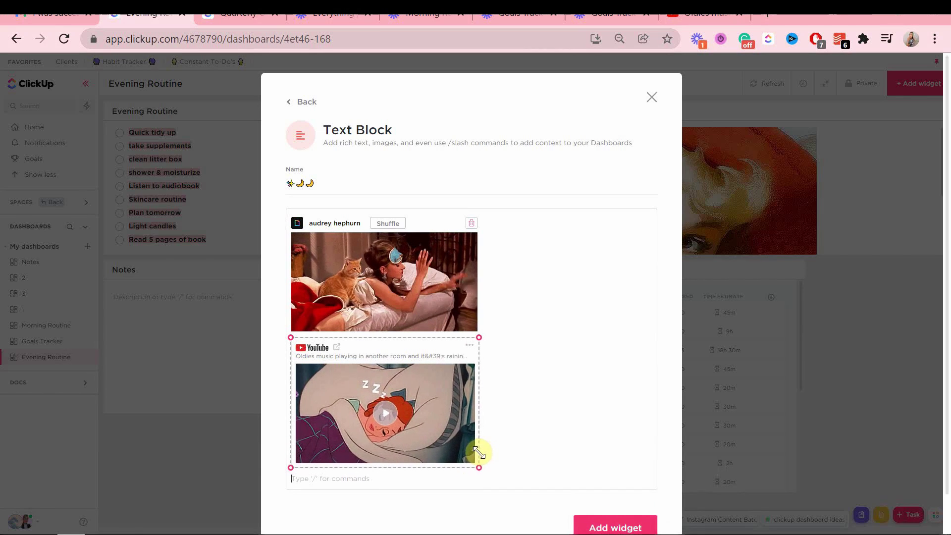
{"action": "scroll", "coordinate": [526, 403], "scroll_direction": "down", "scroll_amount": 1}
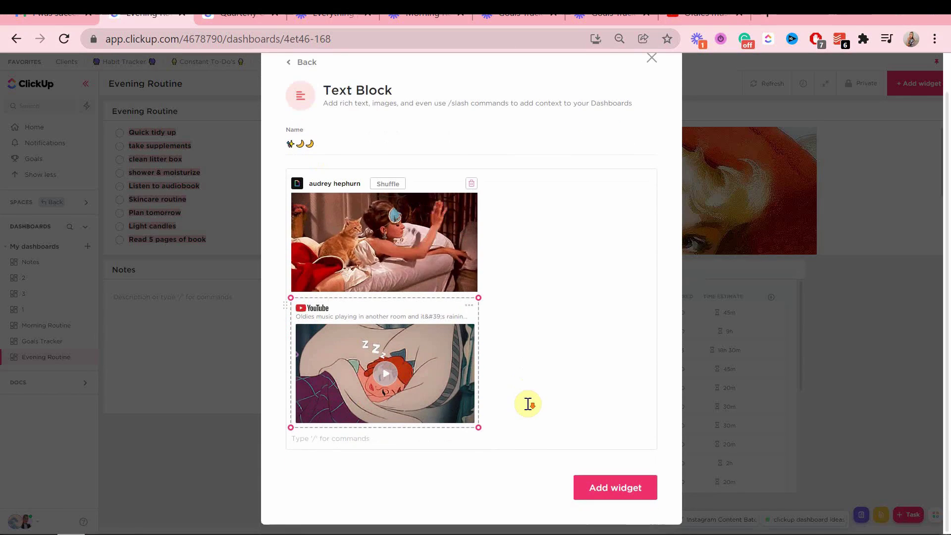
{"action": "left_click", "coordinate": [616, 488]}
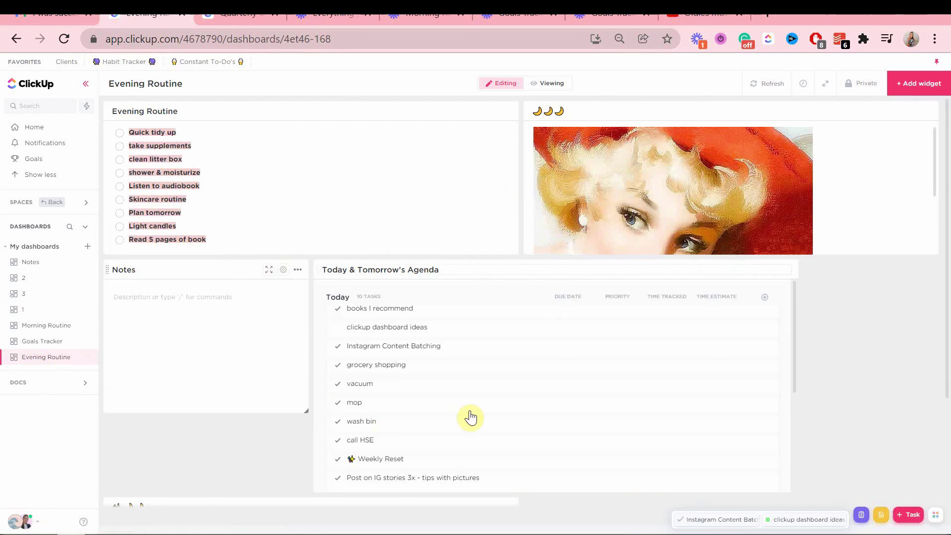
{"action": "scroll", "coordinate": [231, 269], "scroll_direction": "down", "scroll_amount": 3}
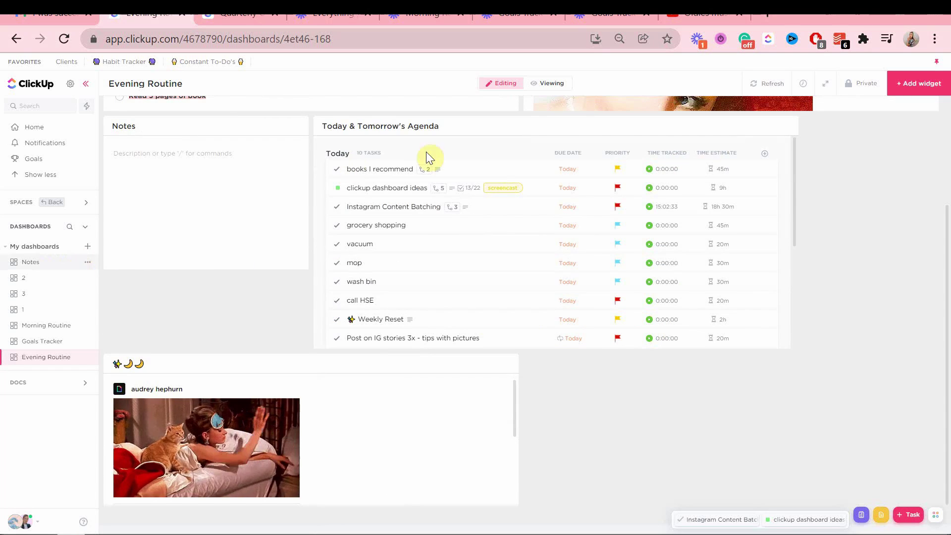
{"action": "scroll", "coordinate": [425, 152], "scroll_direction": "up", "scroll_amount": 3}
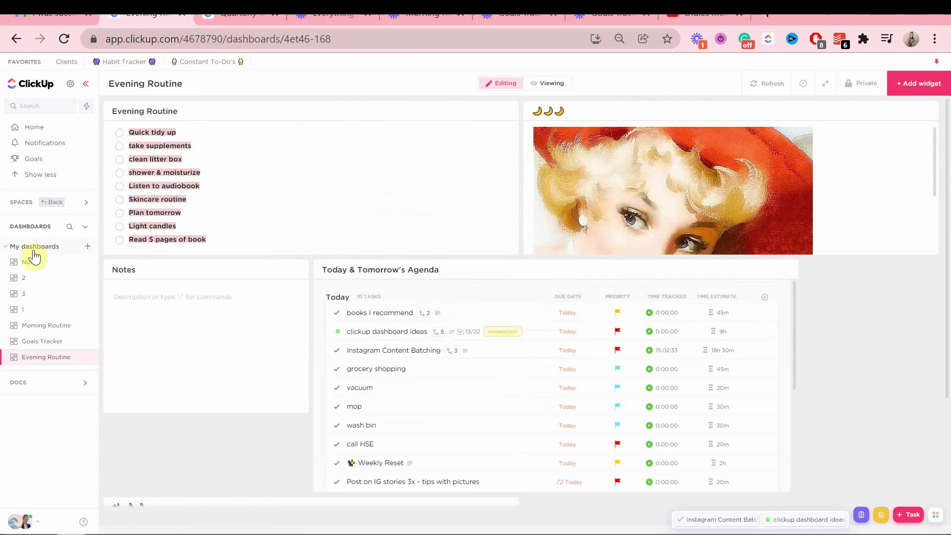
{"action": "left_click", "coordinate": [28, 300]}
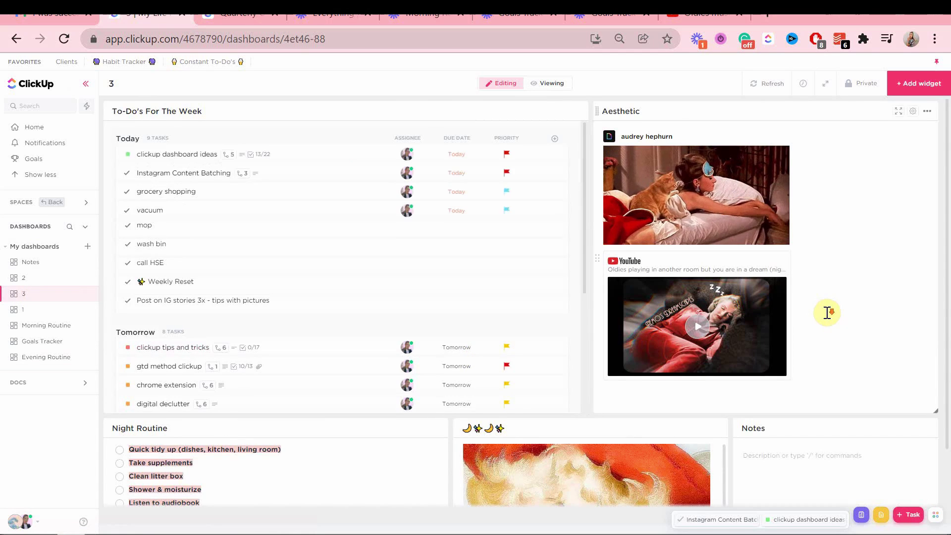
Step: Scroll through dashboard 3's To-Do's, Aesthetic GIF-and-YouTube, Night Routine and Notes widgets
{"action": "scroll", "coordinate": [827, 312], "scroll_direction": "down", "scroll_amount": 3}
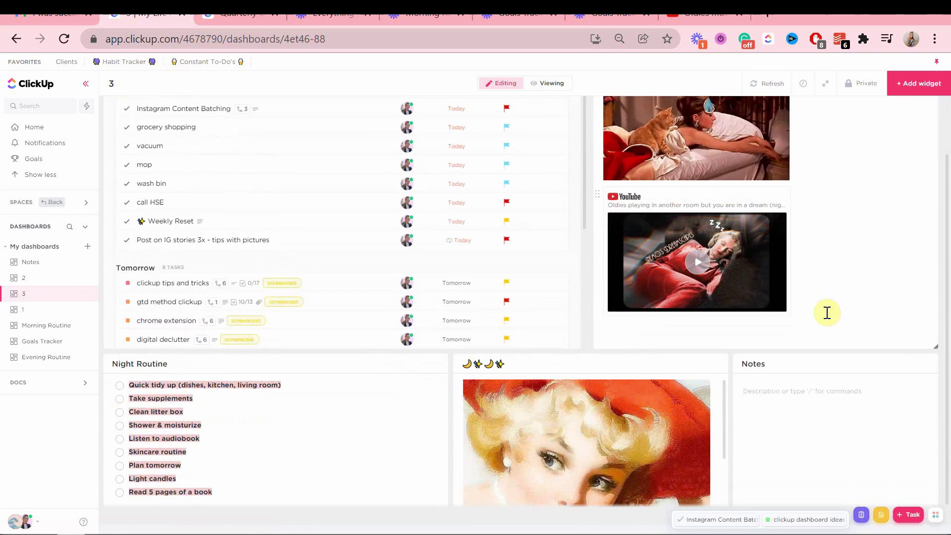
{"action": "scroll", "coordinate": [679, 272], "scroll_direction": "up", "scroll_amount": 1}
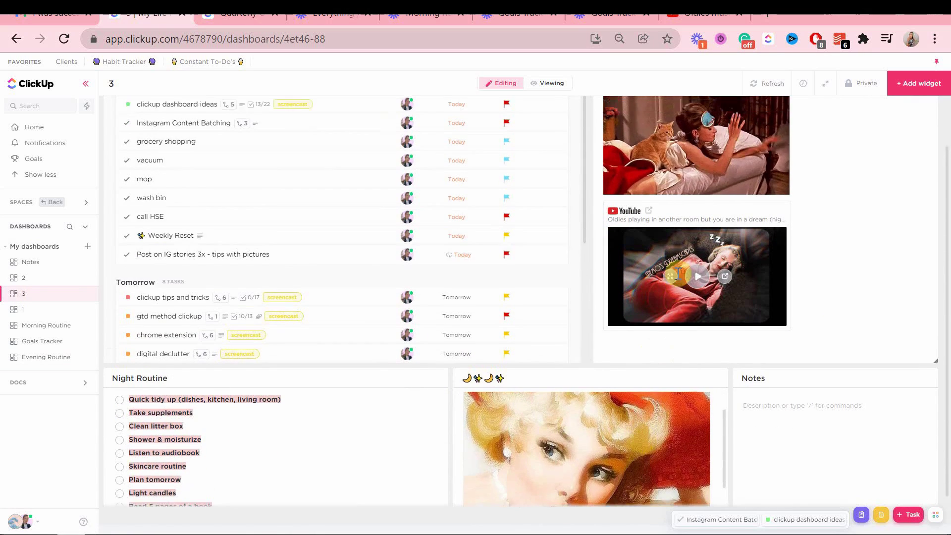
{"action": "scroll", "coordinate": [677, 270], "scroll_direction": "up", "scroll_amount": 1}
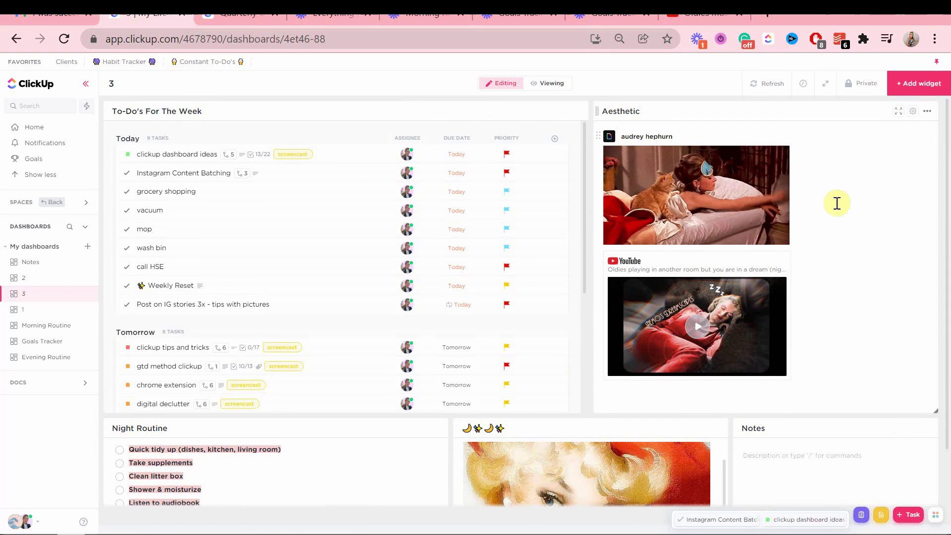